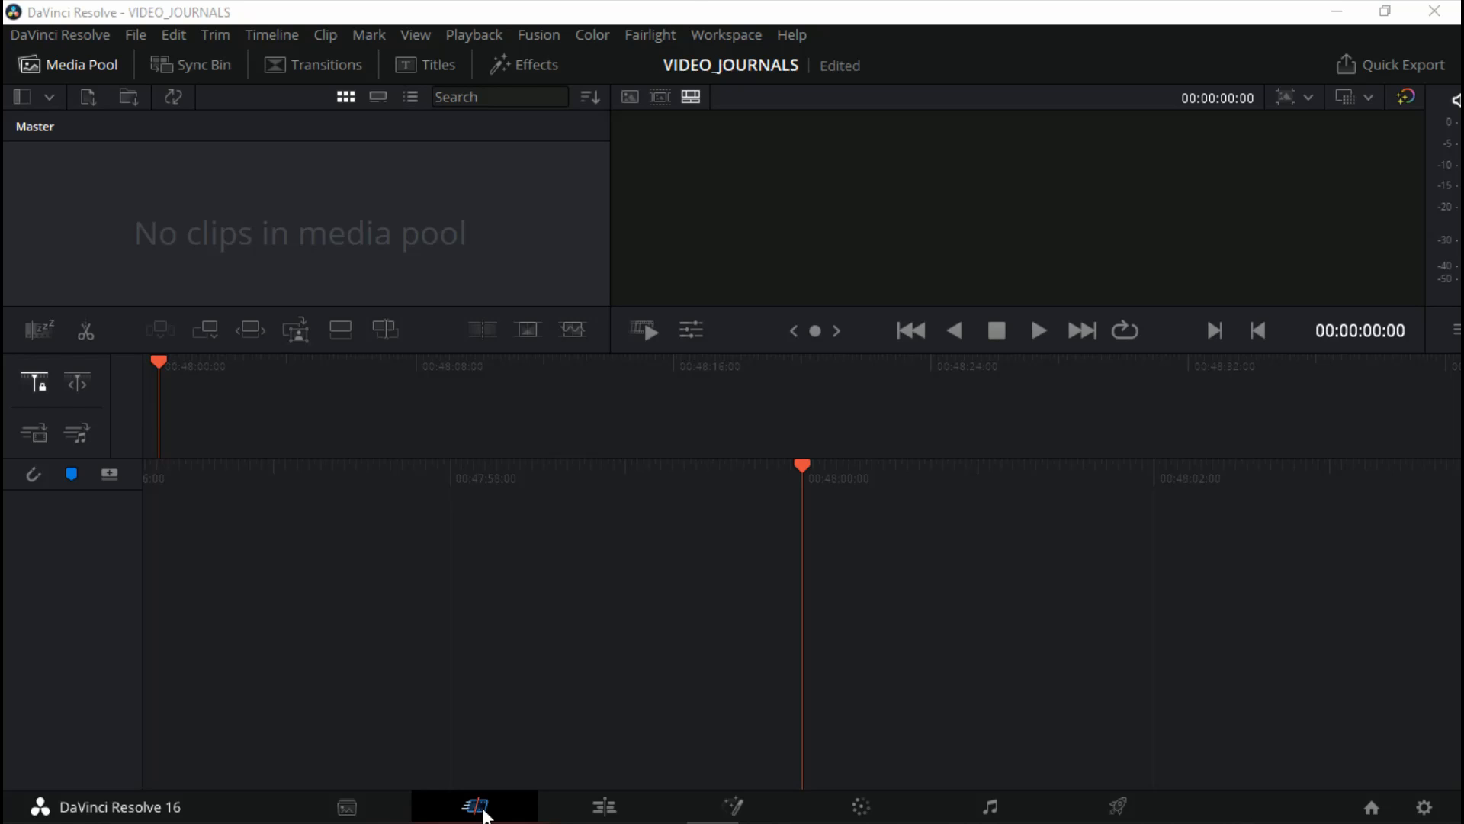
- On the Media page, import 04_14_VJ_26.mov from the DIY_FILMMAKING > FOOTAGE > VIDEO_JOURNAL folder into the Master bin
{"action": "left_click", "coordinate": [691, 17]}
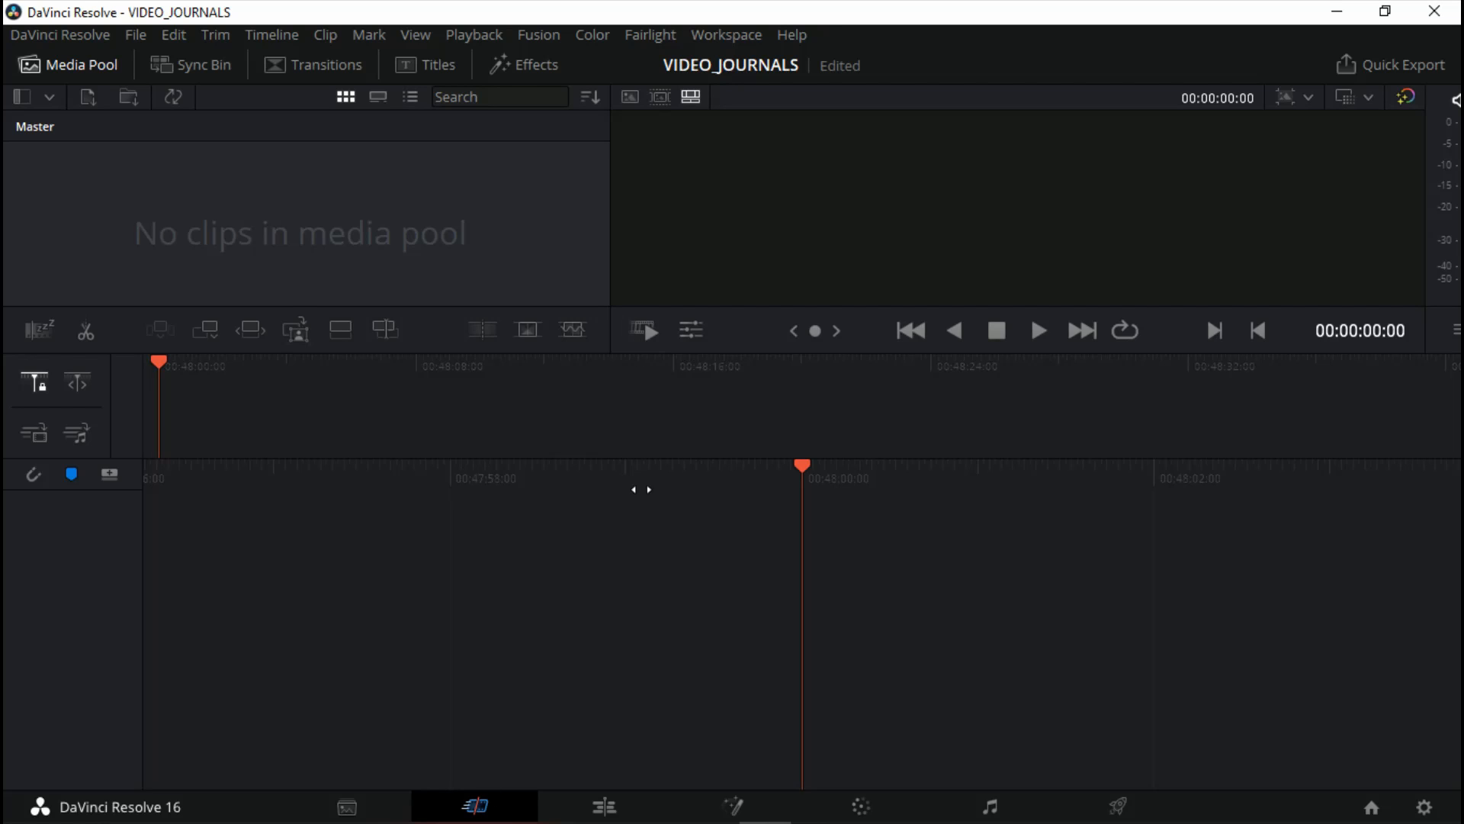
{"action": "left_click", "coordinate": [348, 807]}
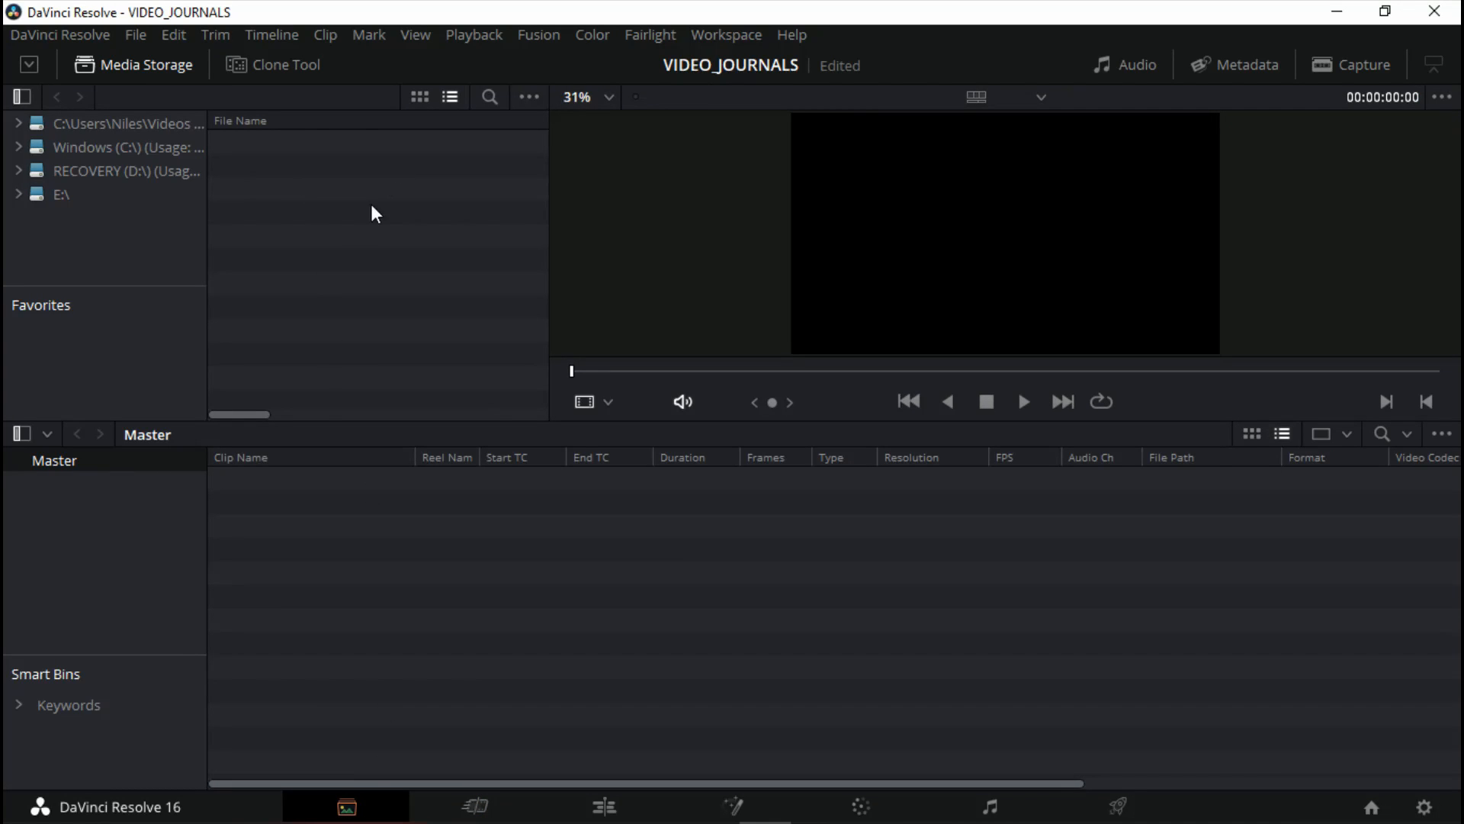
{"action": "left_click", "coordinate": [94, 122]}
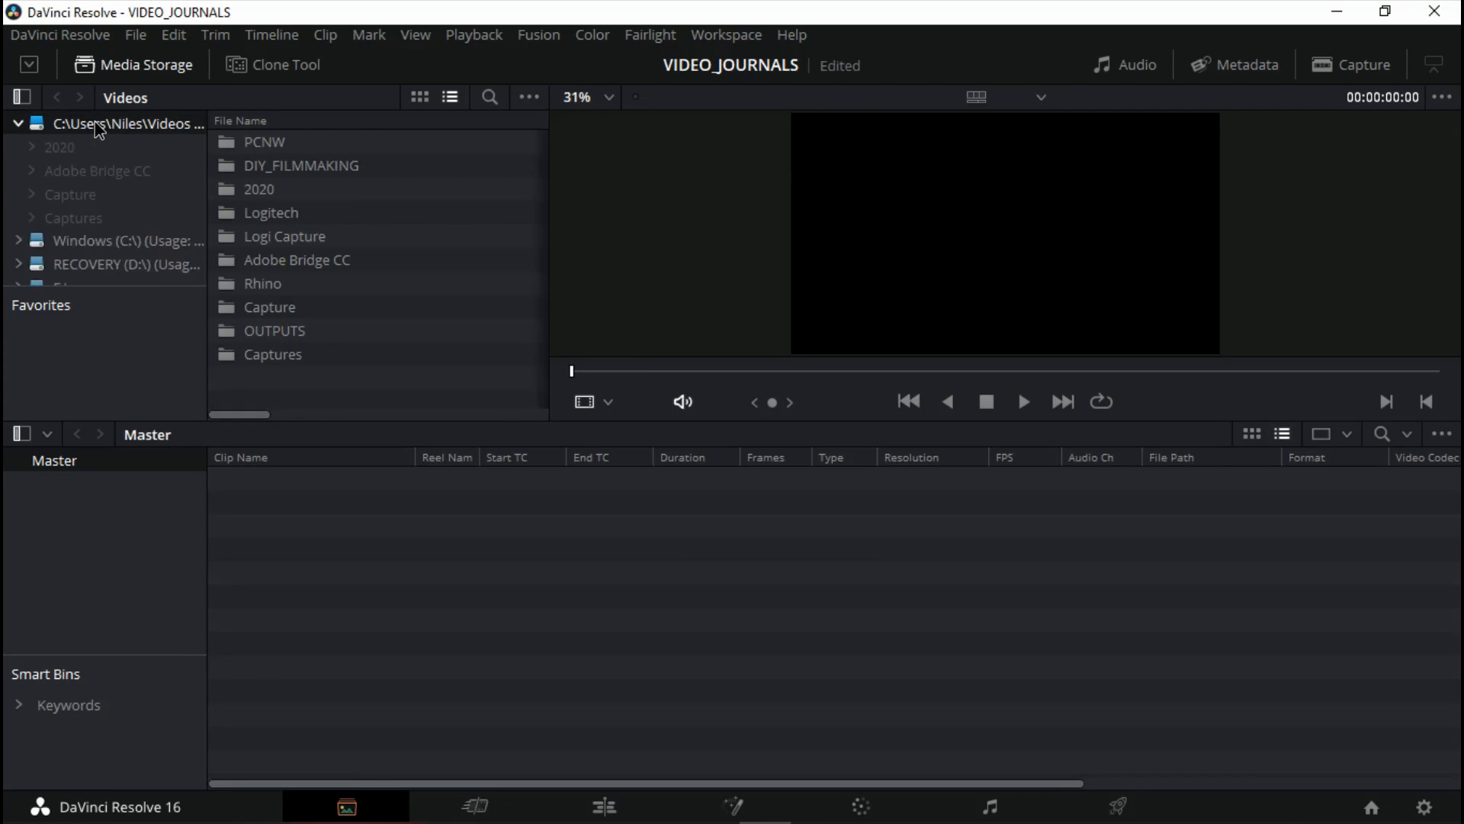
{"action": "double_click", "coordinate": [265, 165]}
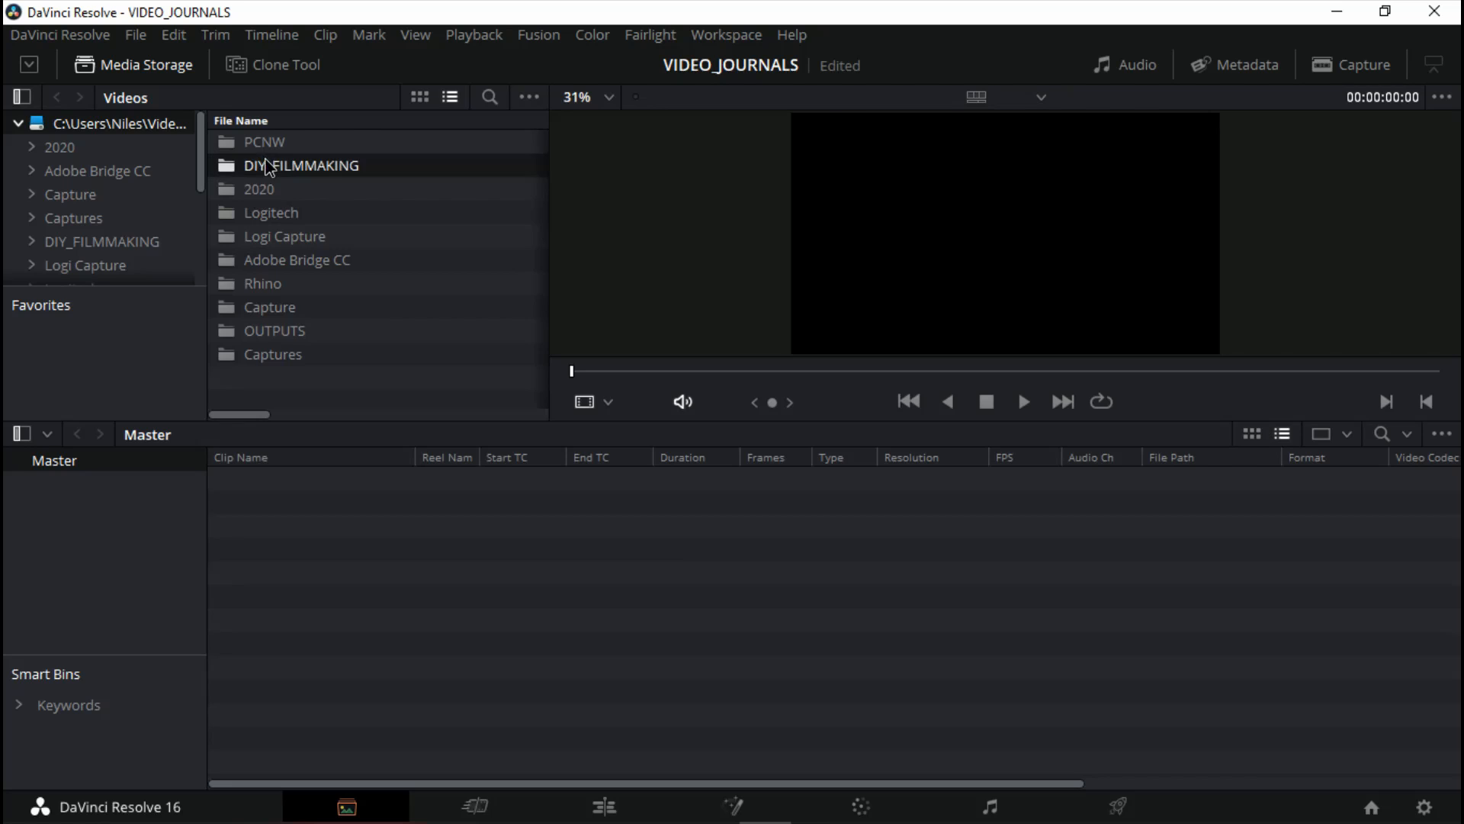
{"action": "double_click", "coordinate": [266, 261]}
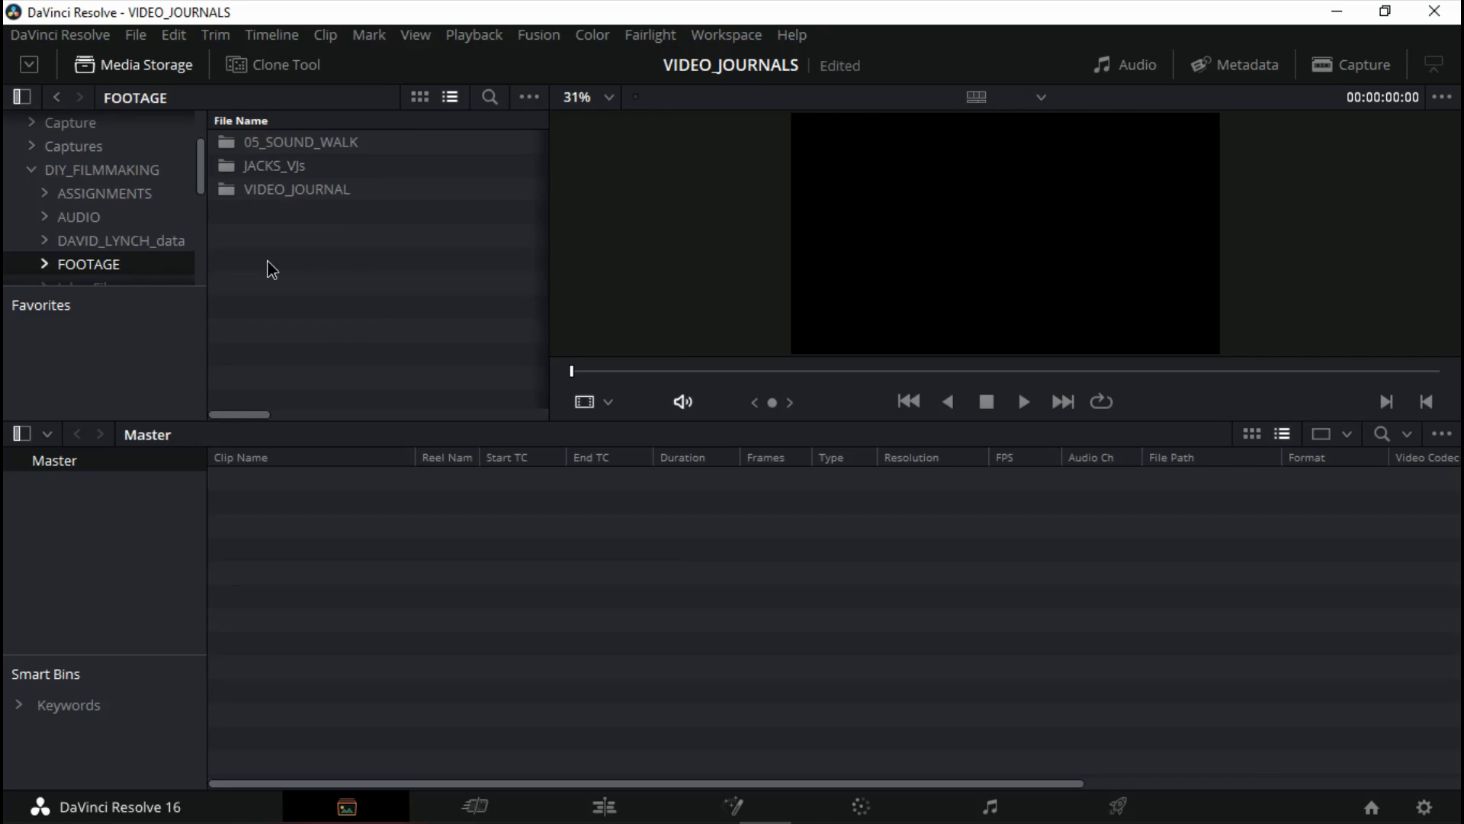
{"action": "double_click", "coordinate": [259, 189]}
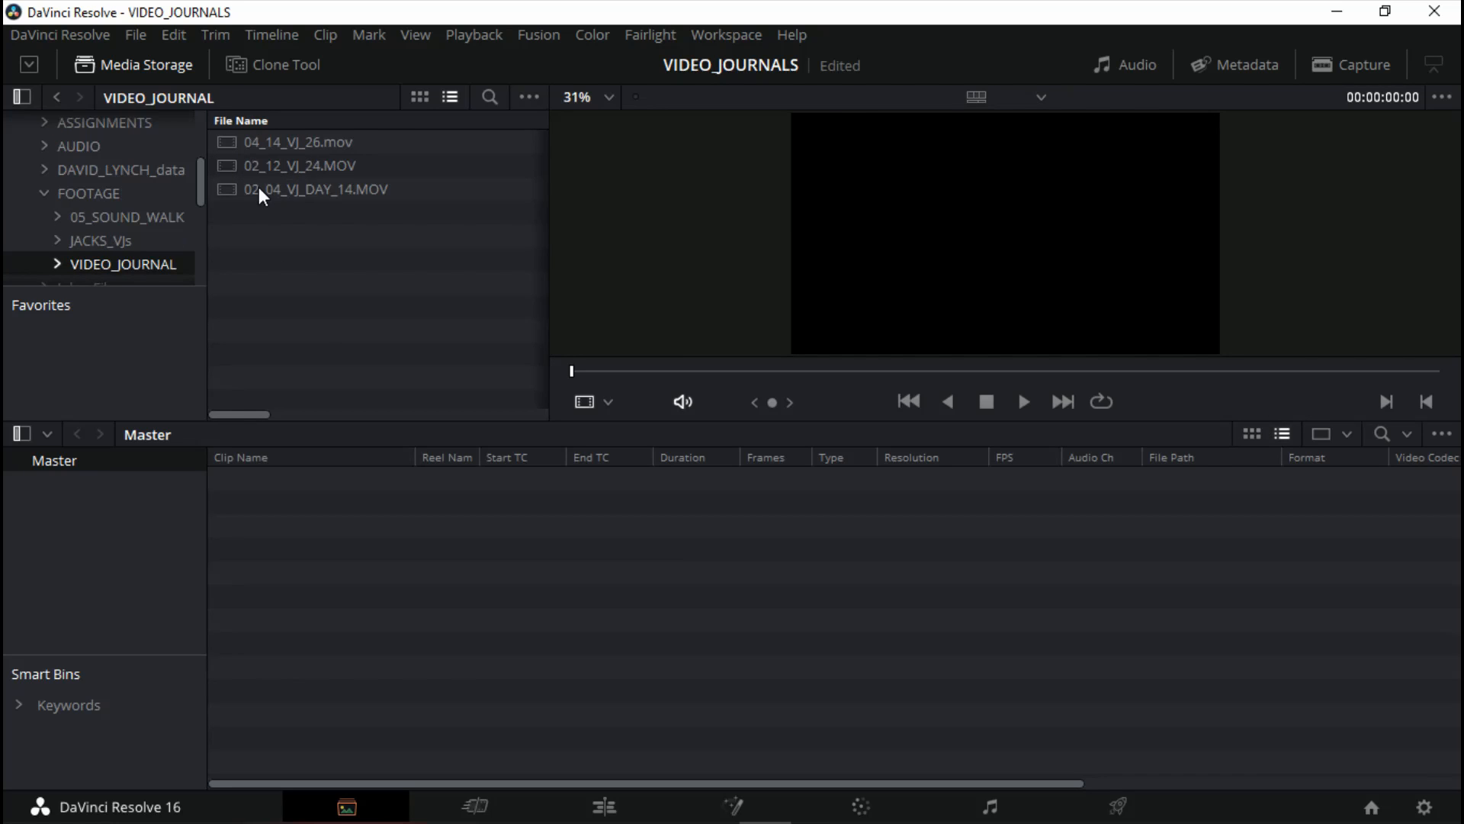
{"action": "left_click", "coordinate": [282, 143]}
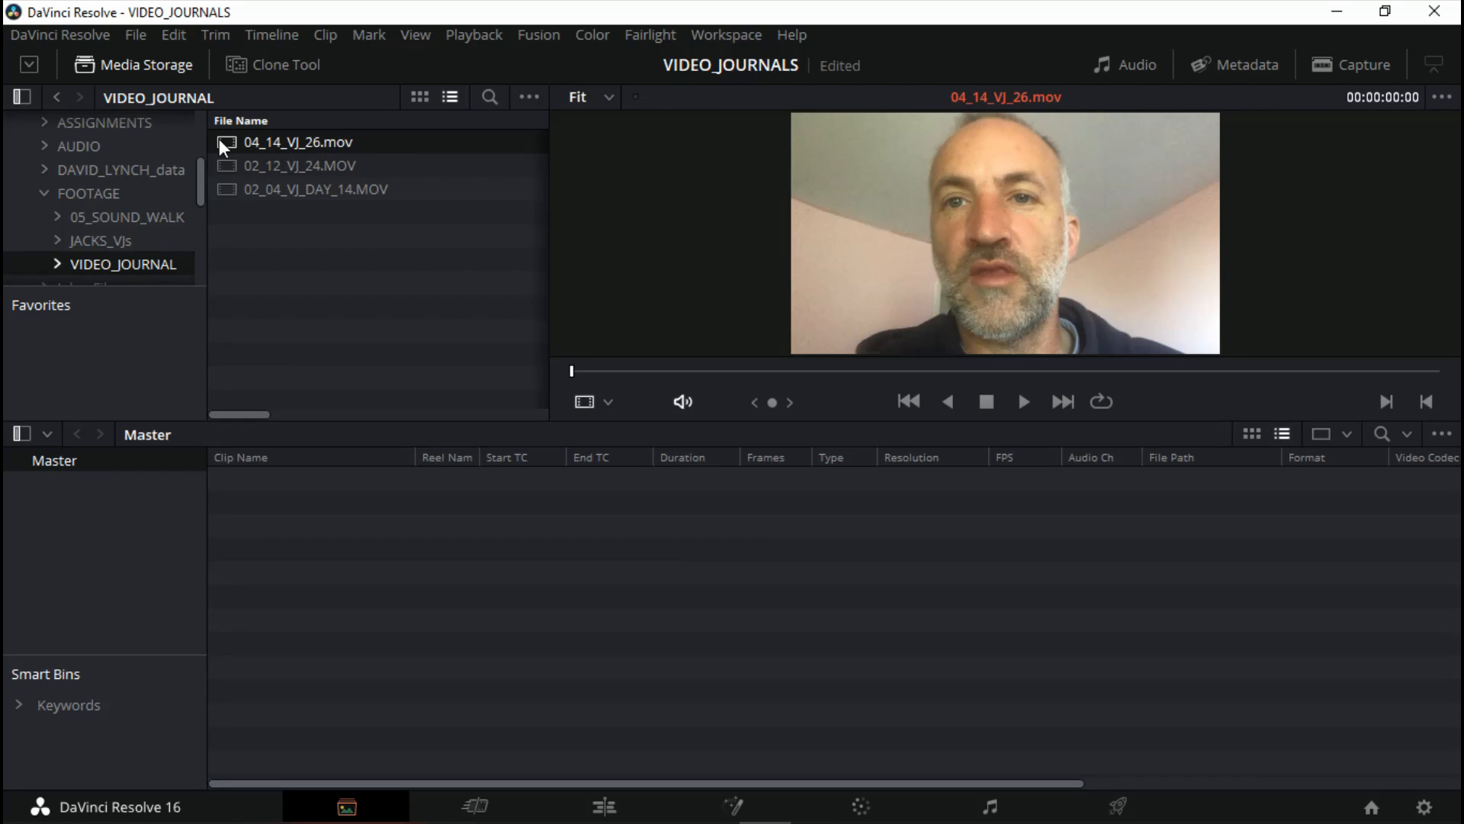
{"action": "left_click_drag", "start_coordinate": [218, 139], "coordinate": [392, 572]}
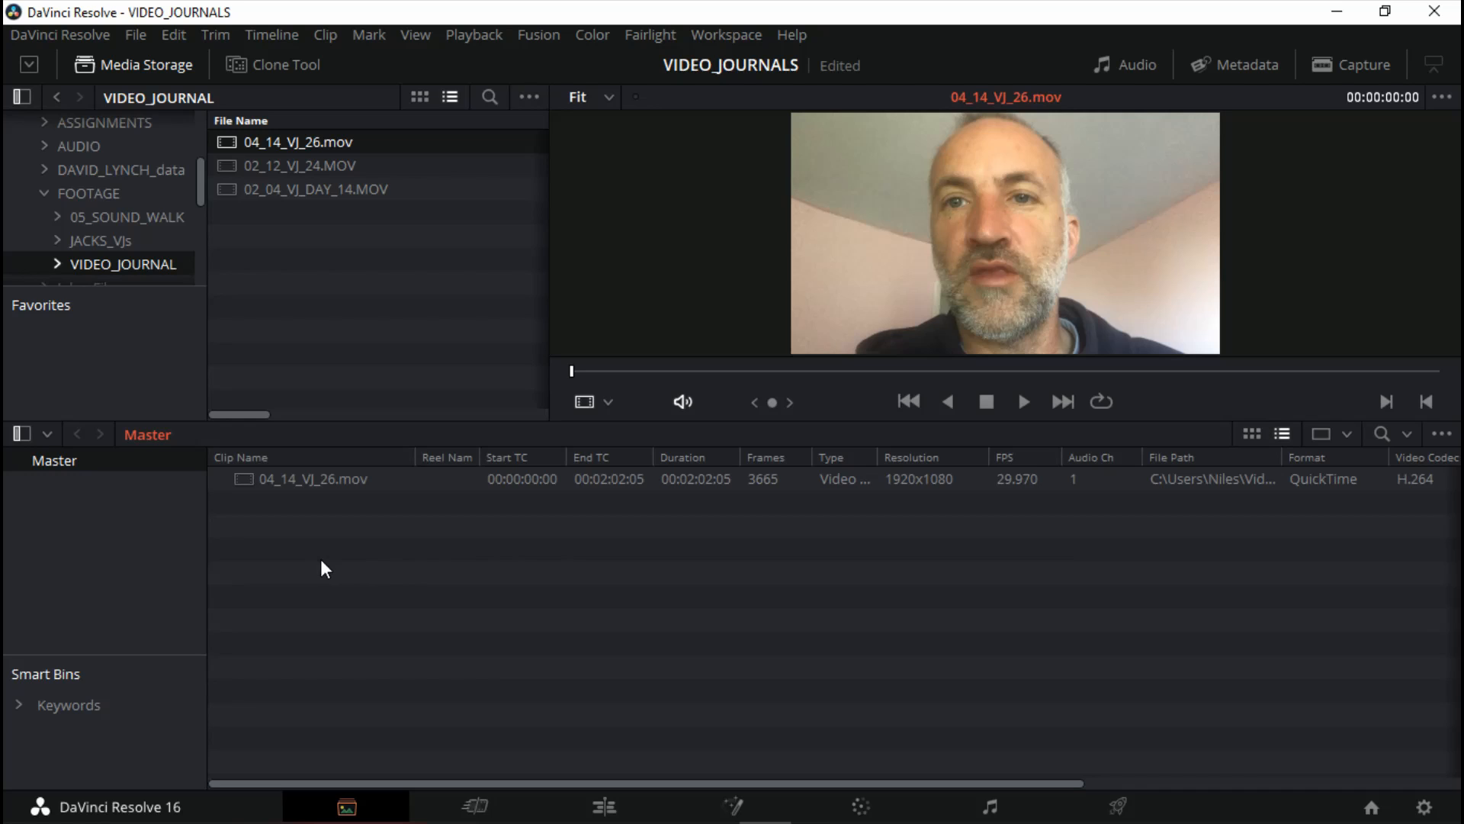
- Create a timeline named 04_14_VJ_26 from the imported clip and open it for editing
{"action": "left_click", "coordinate": [308, 479]}
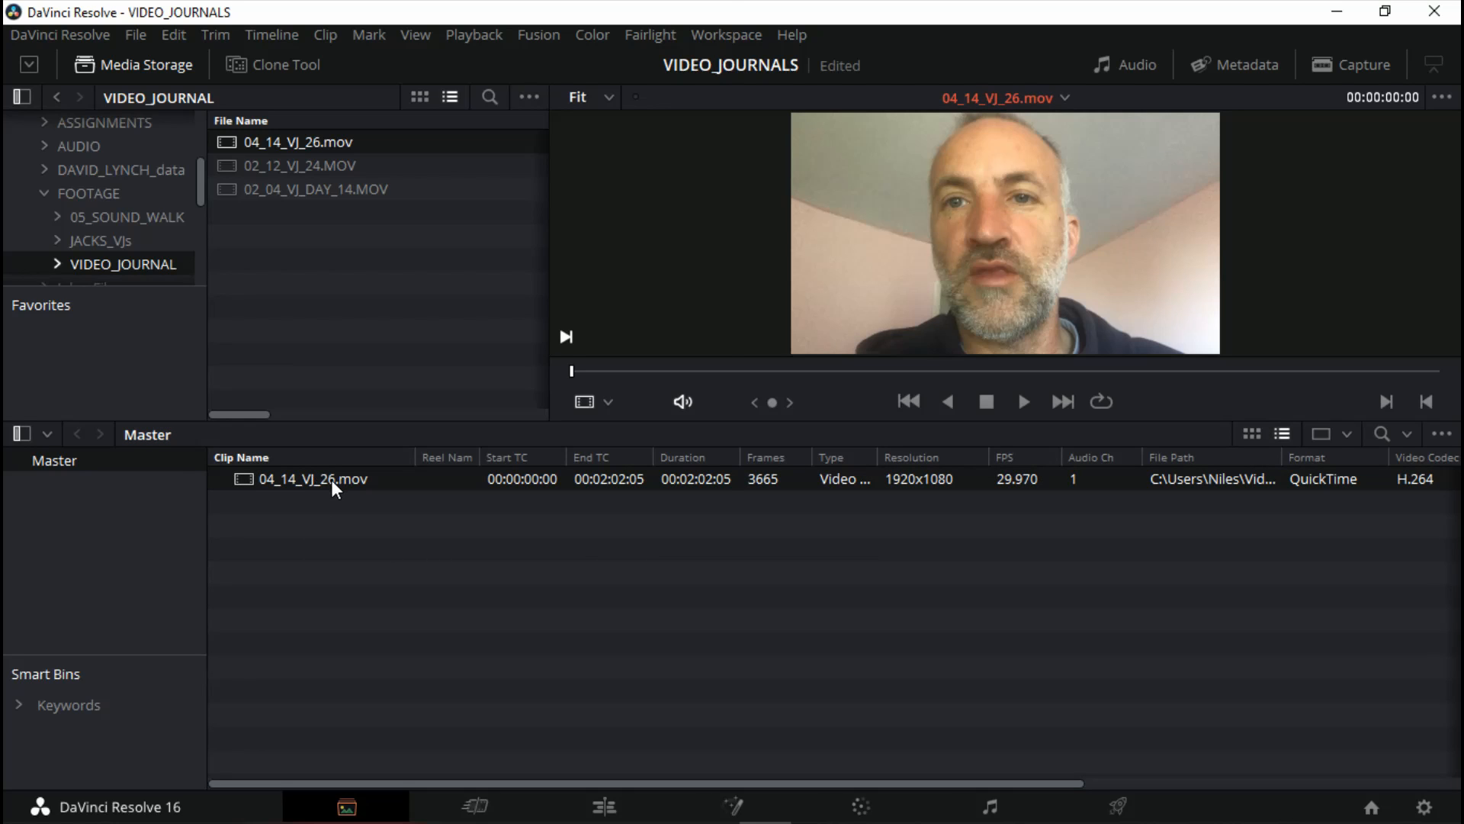
{"action": "right_click", "coordinate": [331, 487]}
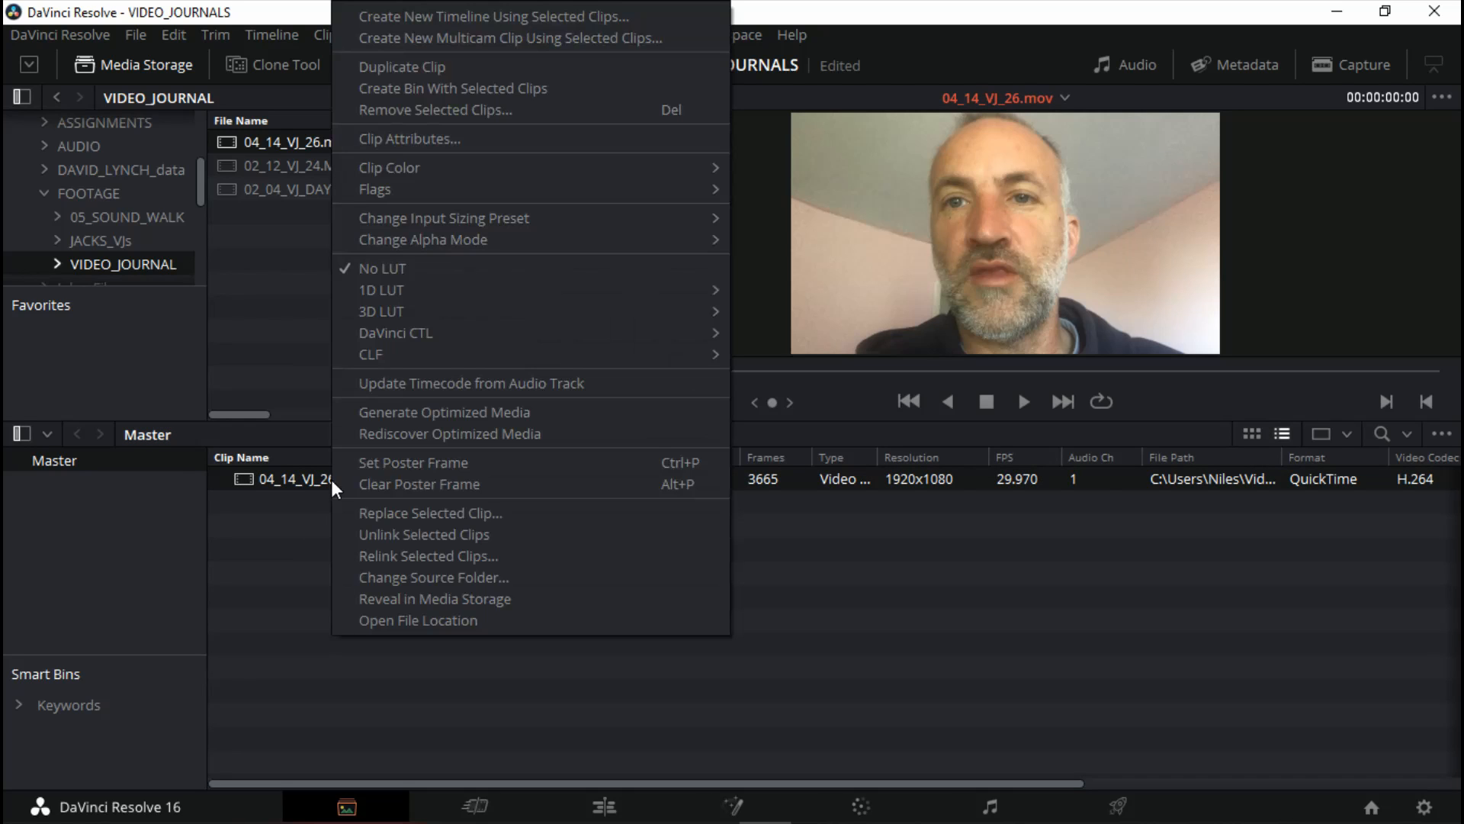
{"action": "left_click", "coordinate": [418, 16]}
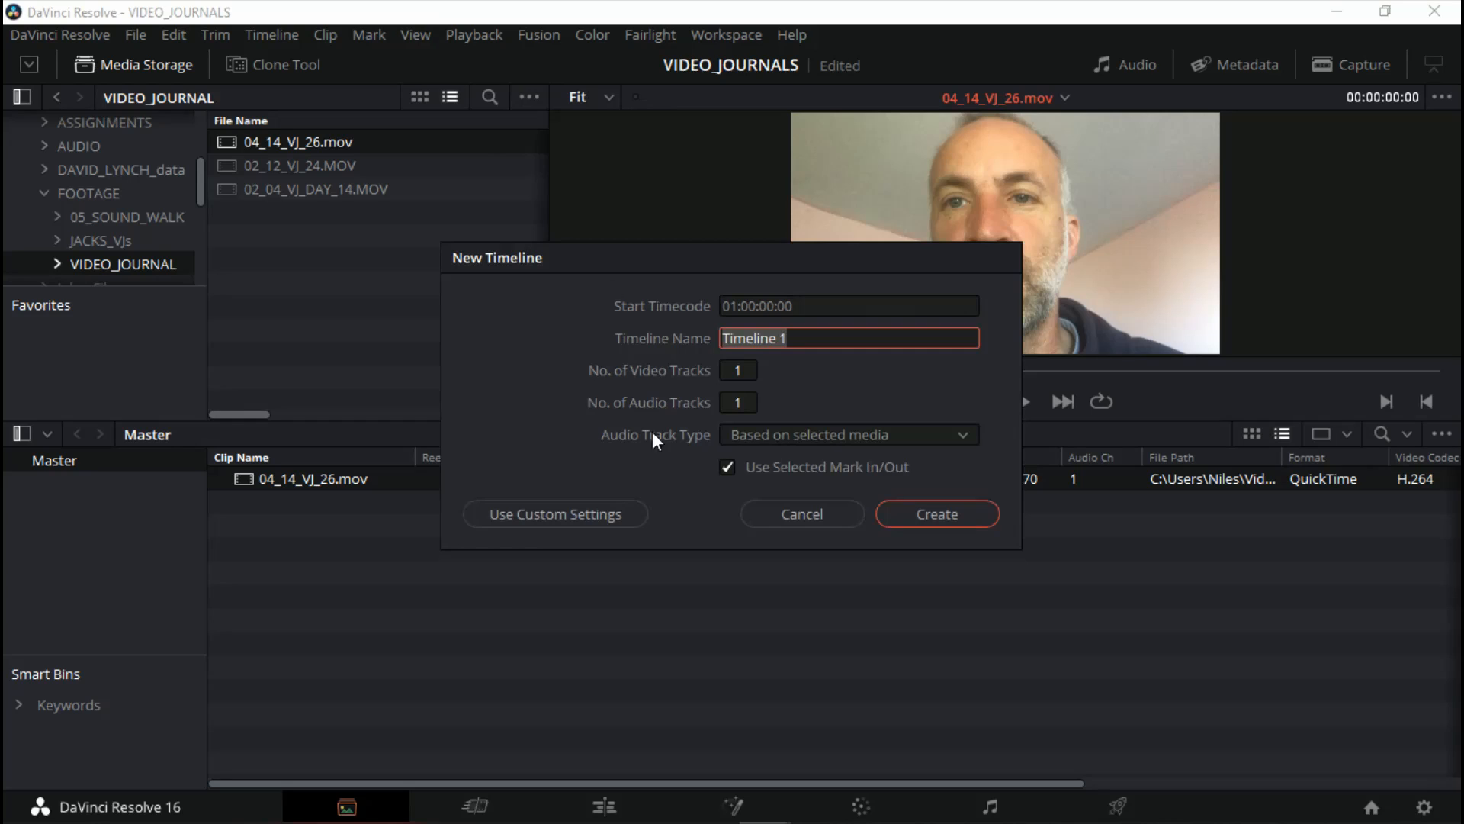
{"action": "left_click_drag", "start_coordinate": [623, 255], "coordinate": [695, 149]}
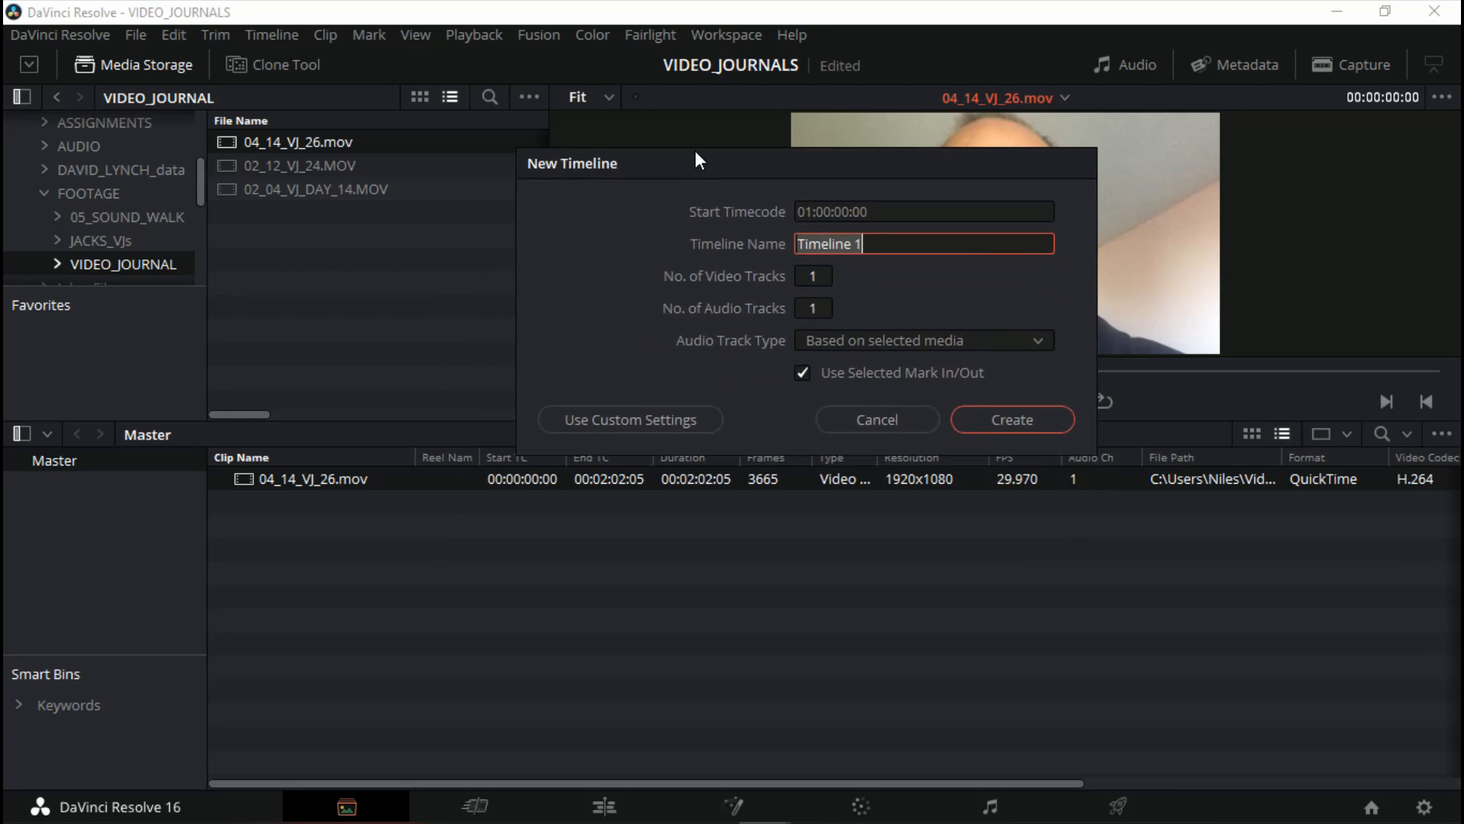
{"action": "type", "text": "04"}
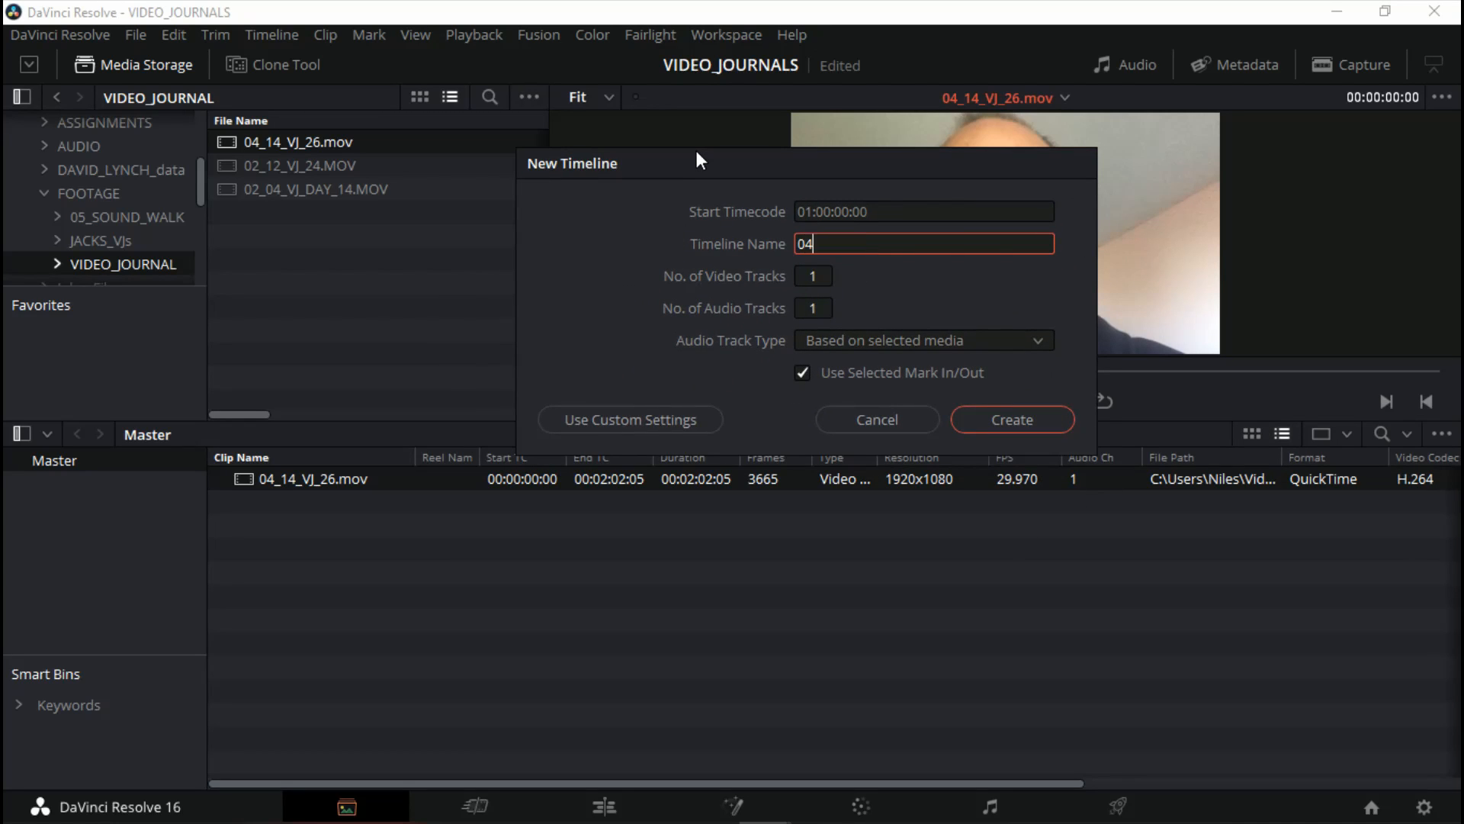
{"action": "type", "text": "_14_VJ_26"}
{"action": "left_click", "coordinate": [1014, 421]}
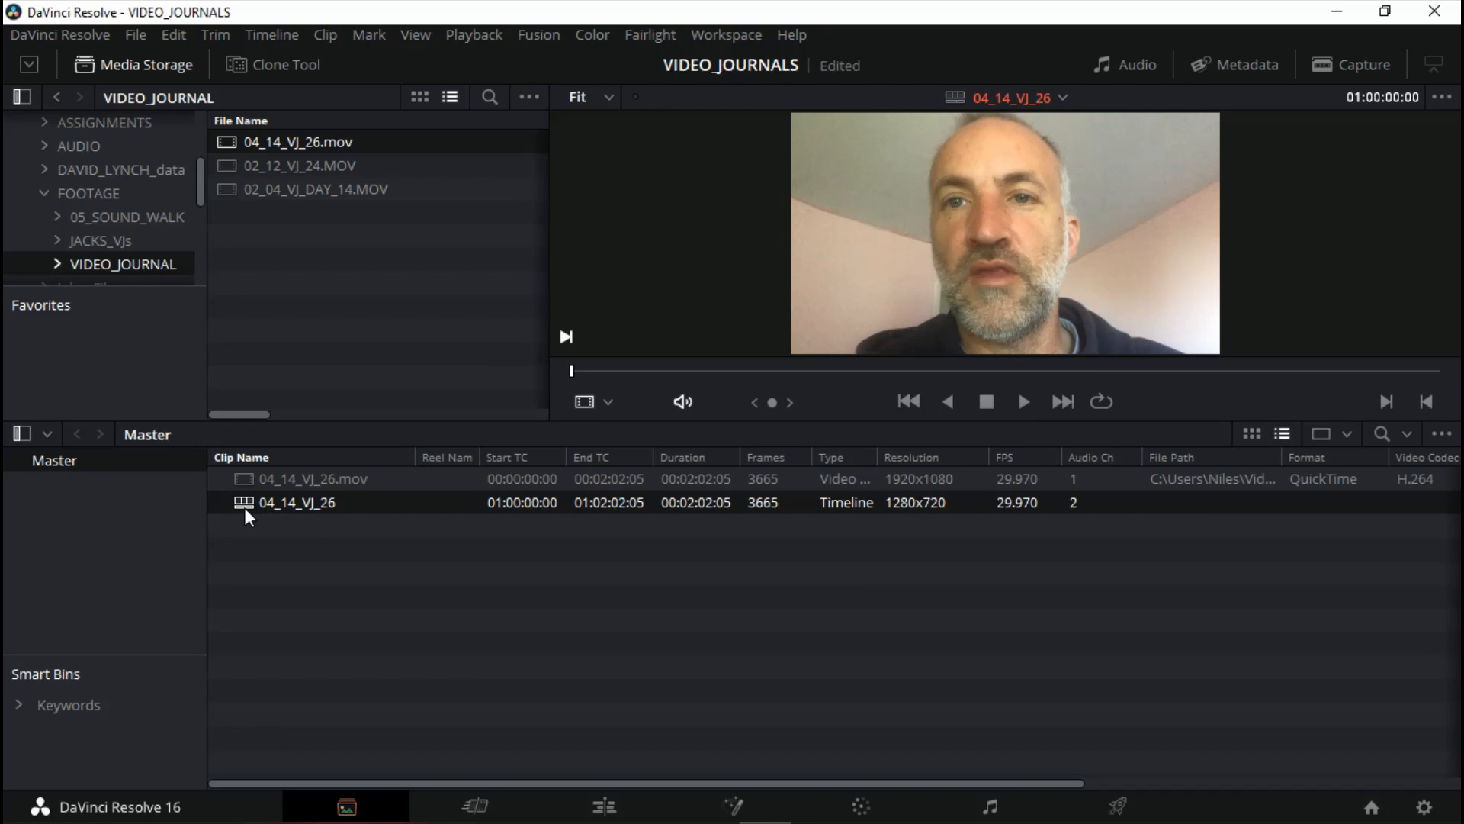
{"action": "double_click", "coordinate": [242, 502]}
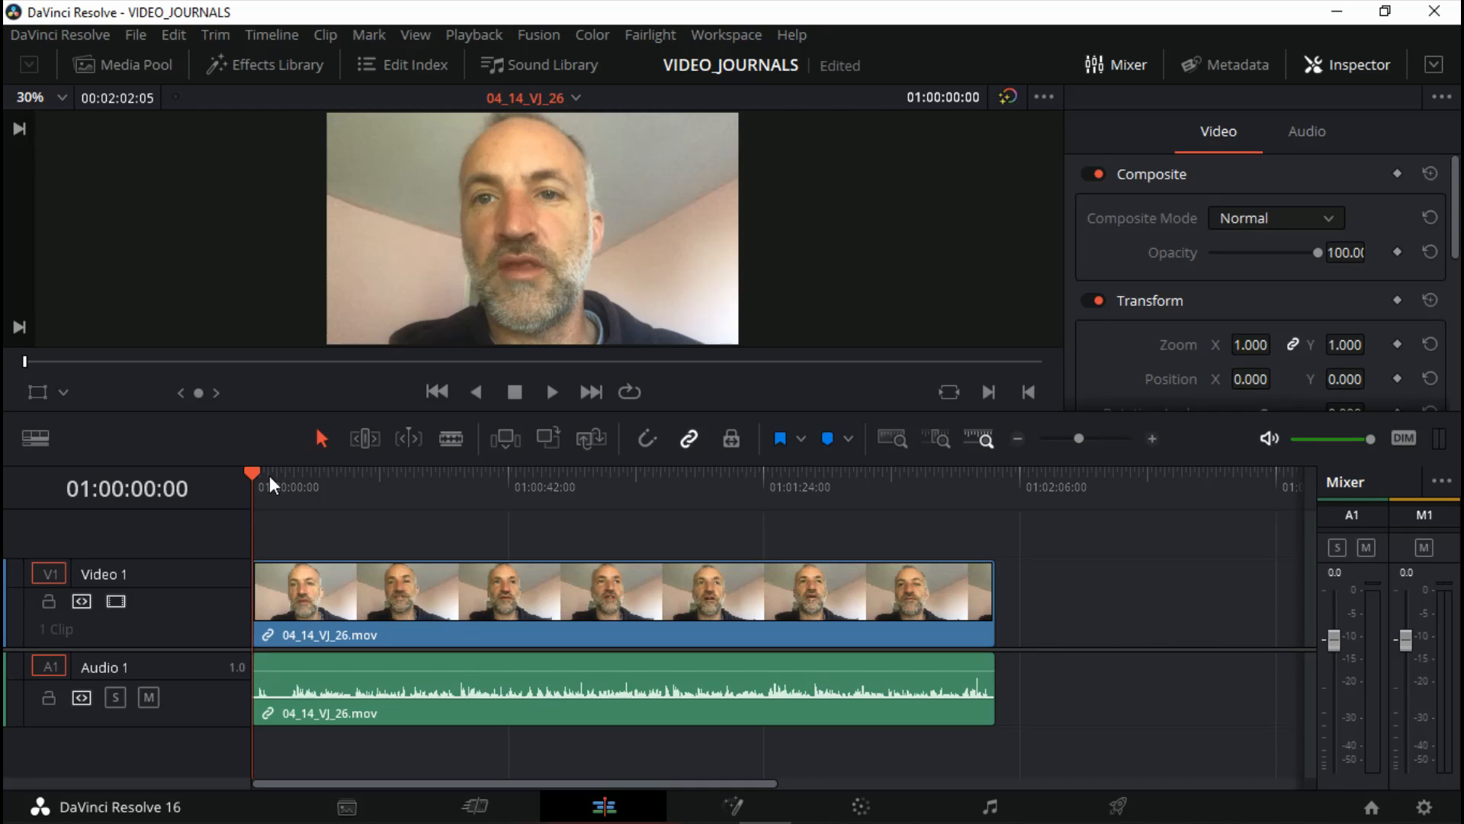
- Play the clip's opening seconds and make the Audio 1 track taller to locate where the speech starts
{"action": "key", "text": "space"}
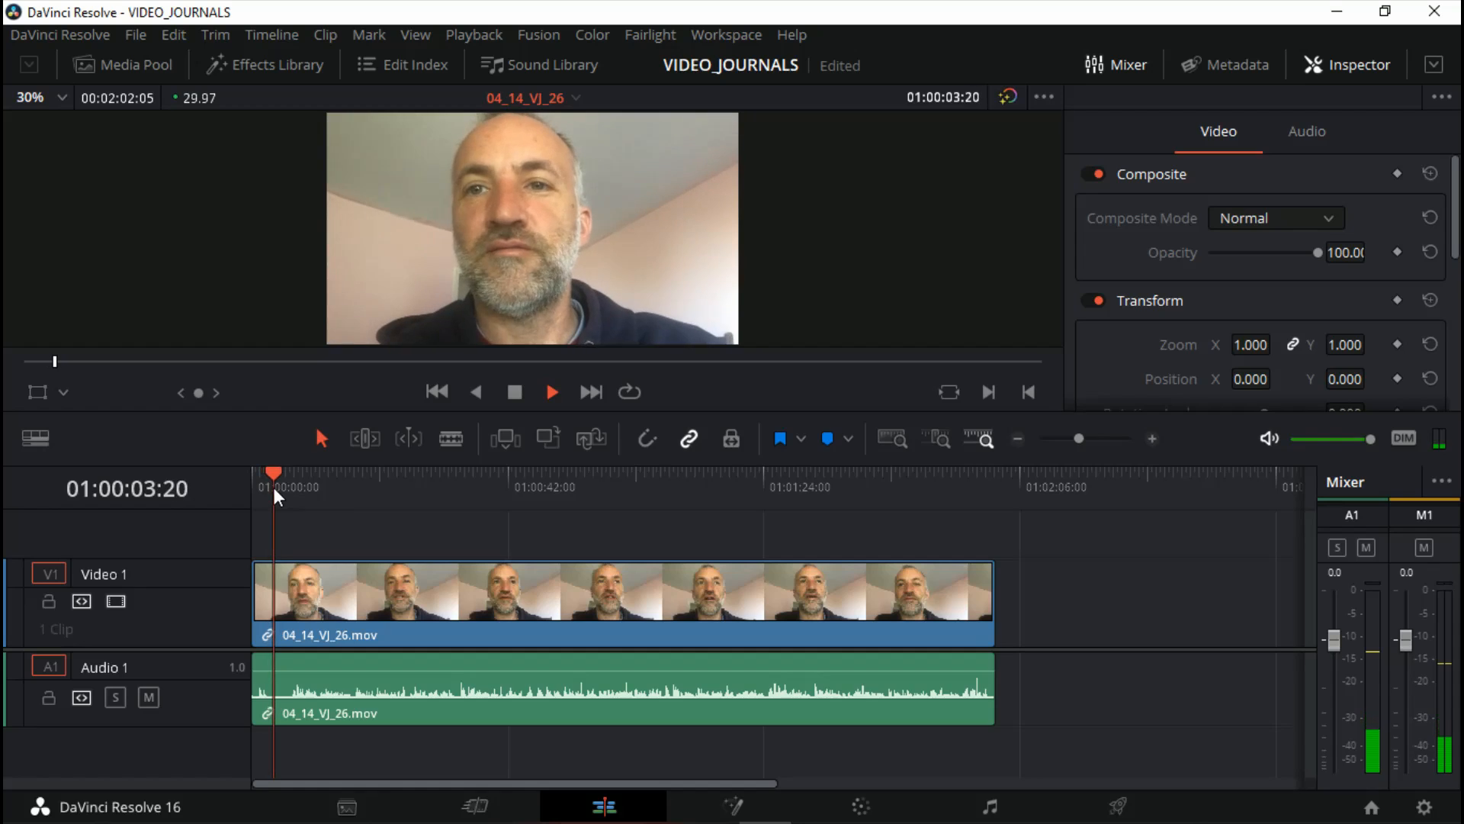
{"action": "key", "text": "space"}
{"action": "mouse_move", "coordinate": [275, 475]}
{"action": "left_mouse_down"}
{"action": "mouse_move", "coordinate": [293, 474]}
{"action": "mouse_move", "coordinate": [280, 473]}
{"action": "left_mouse_up"}
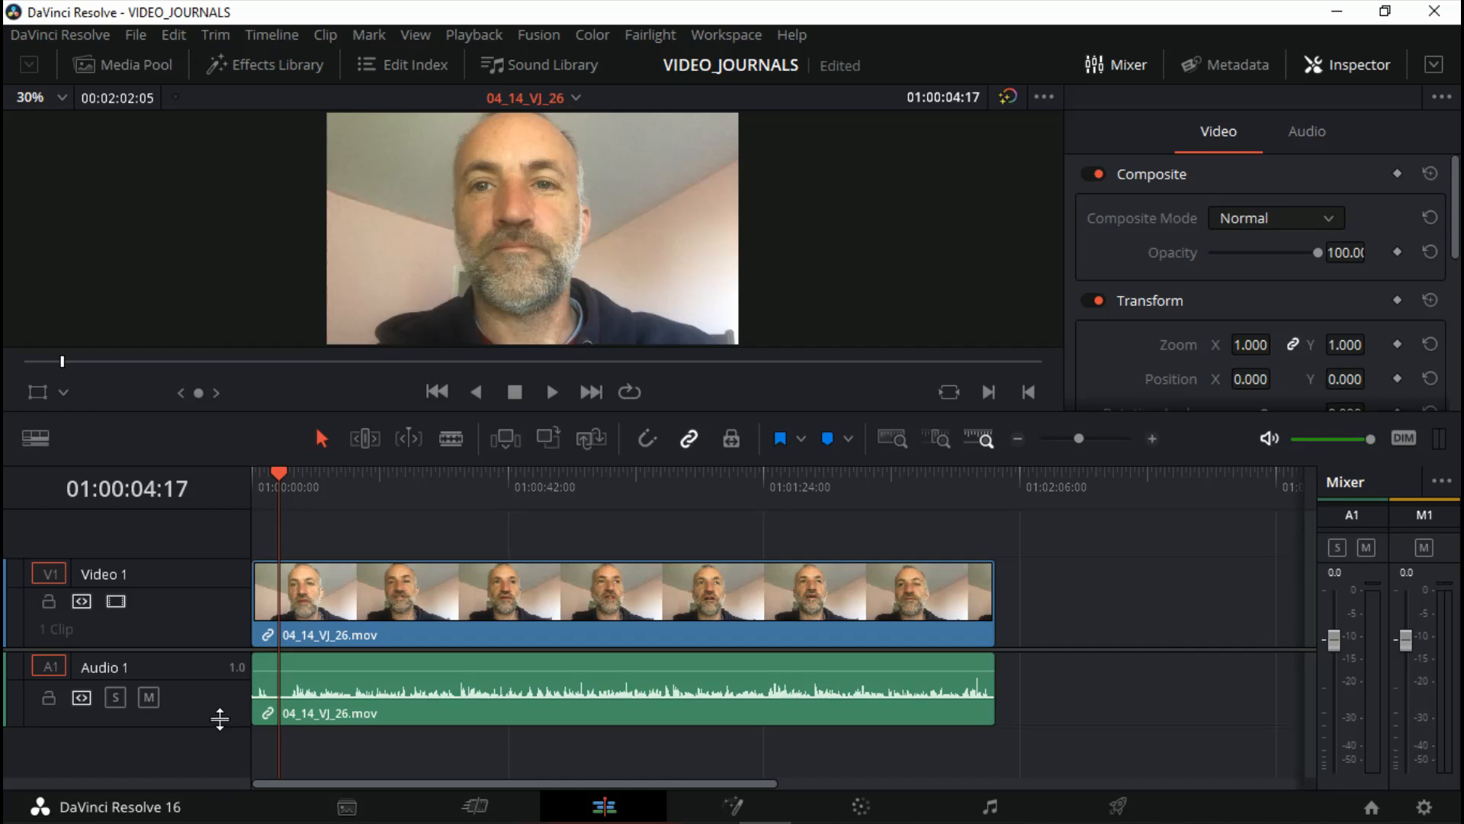
{"action": "left_click_drag", "start_coordinate": [222, 722], "coordinate": [222, 757]}
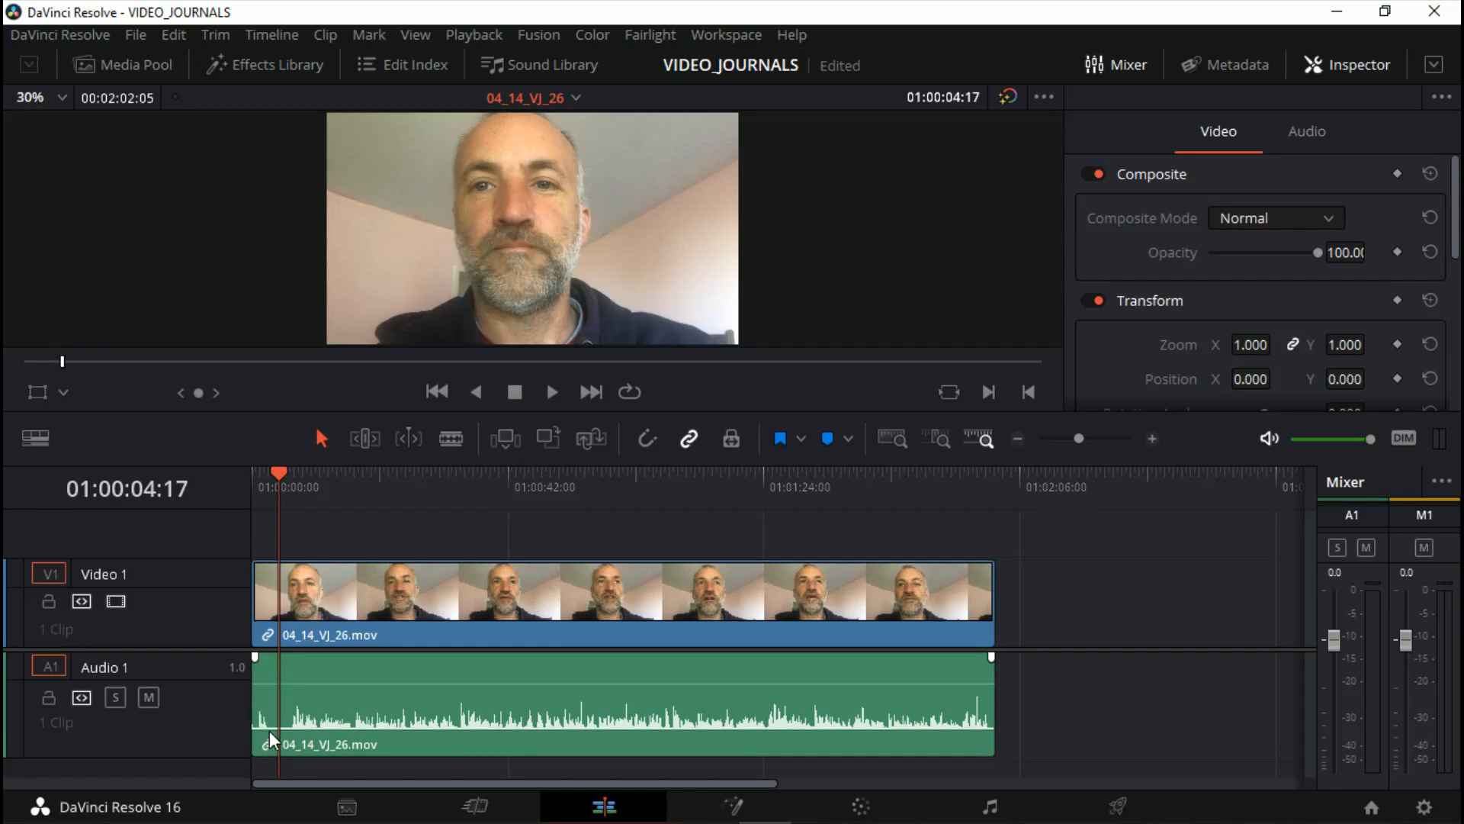
- Cut off the part of the clip before 01:00:03:10 and move the remaining clip to the start of the timeline
{"action": "left_click_drag", "start_coordinate": [277, 473], "coordinate": [272, 473]}
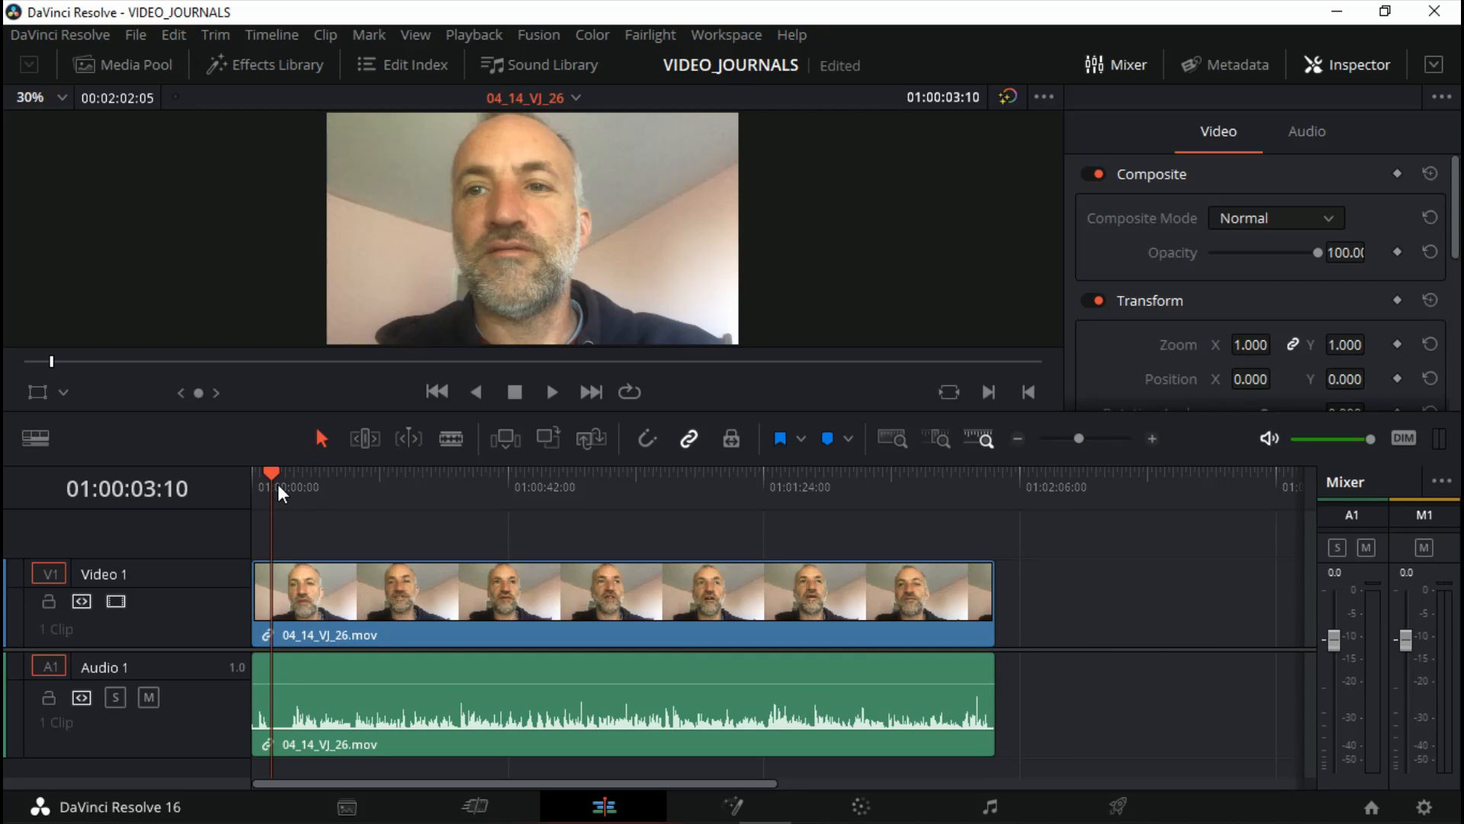
{"action": "key", "text": "ctrl+b"}
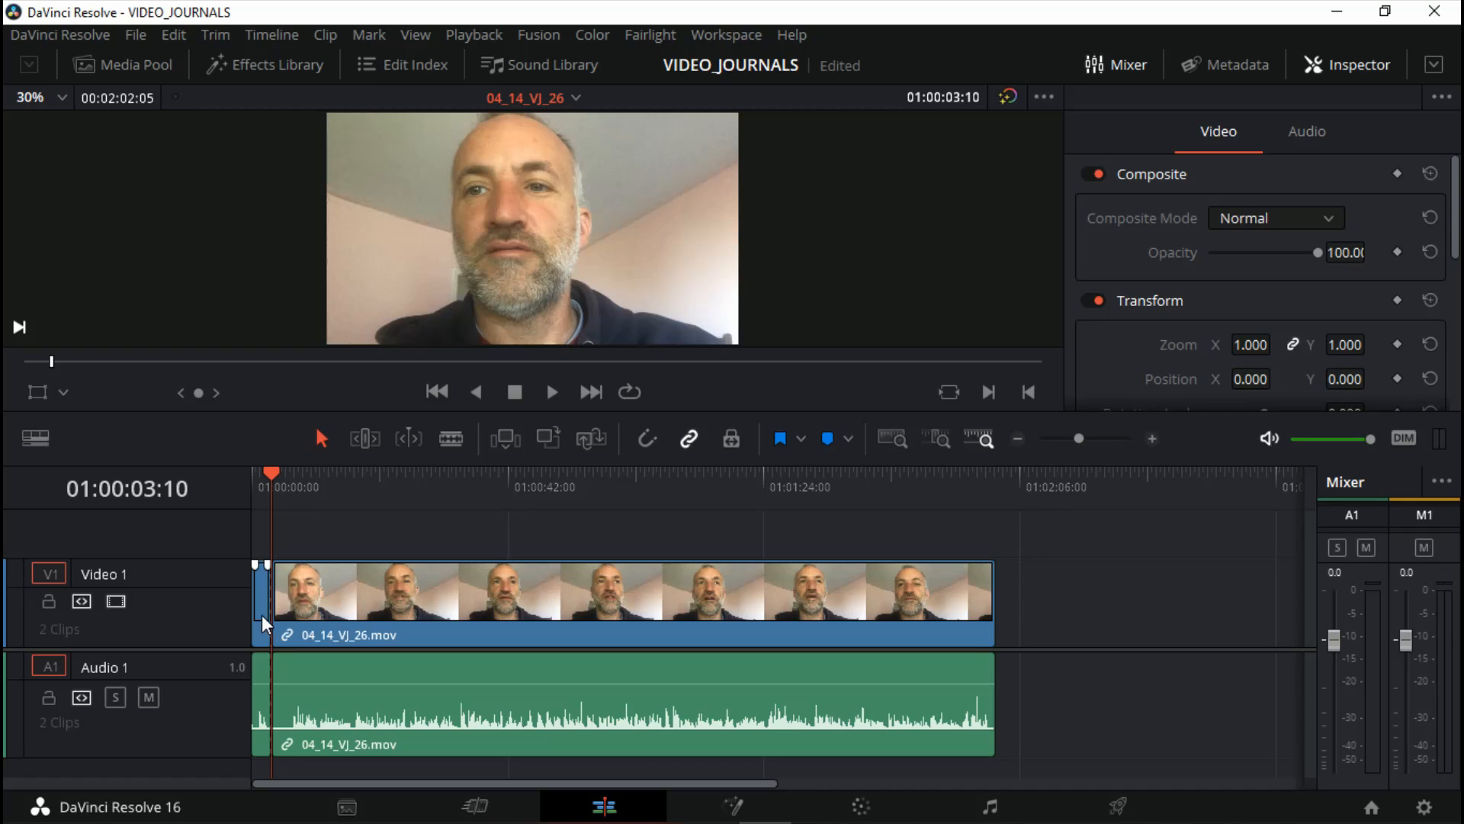
{"action": "left_click", "coordinate": [263, 615]}
{"action": "key", "text": "BackSpace"}
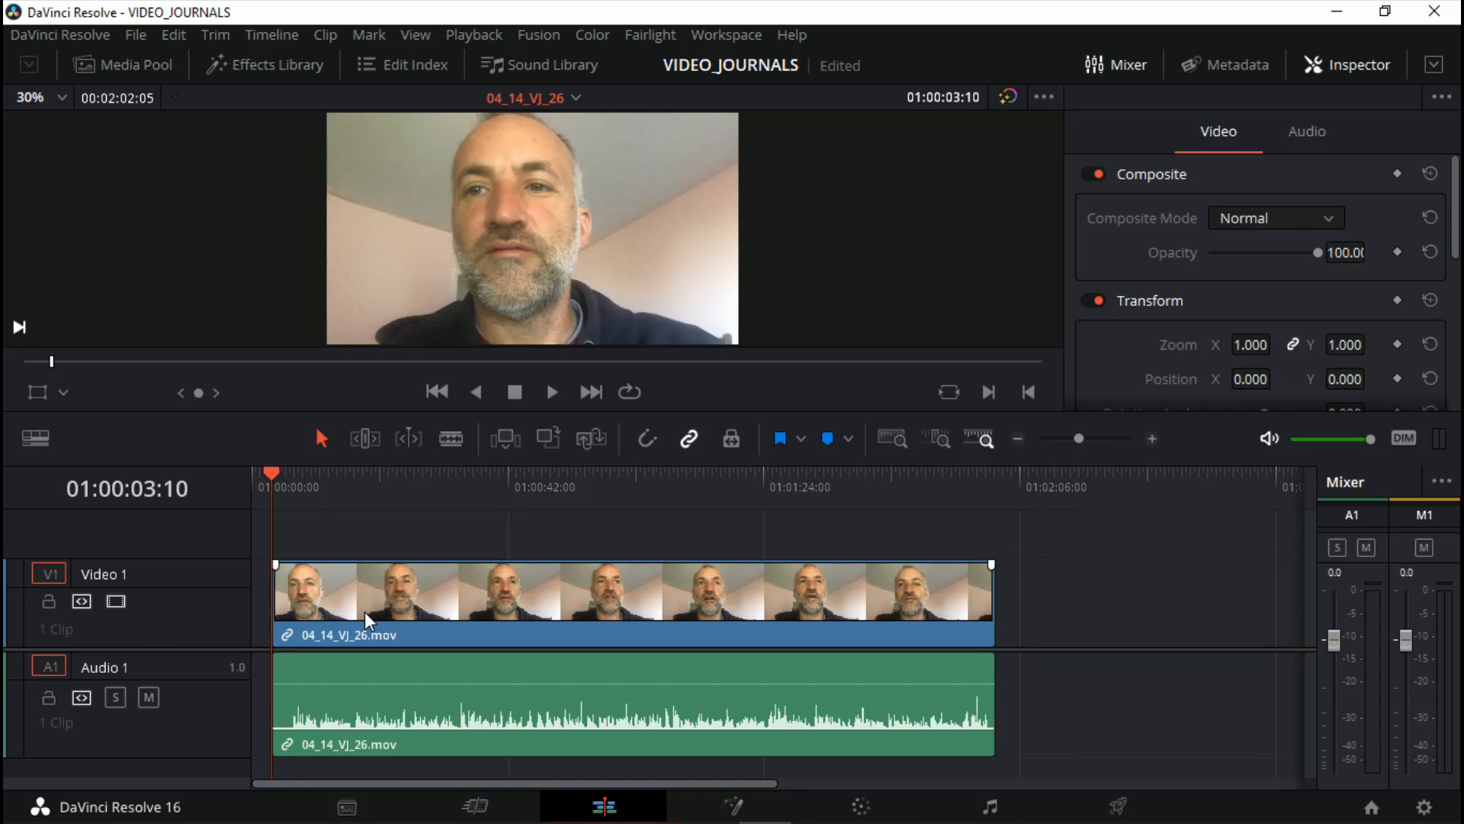
{"action": "left_click_drag", "start_coordinate": [365, 612], "coordinate": [343, 612]}
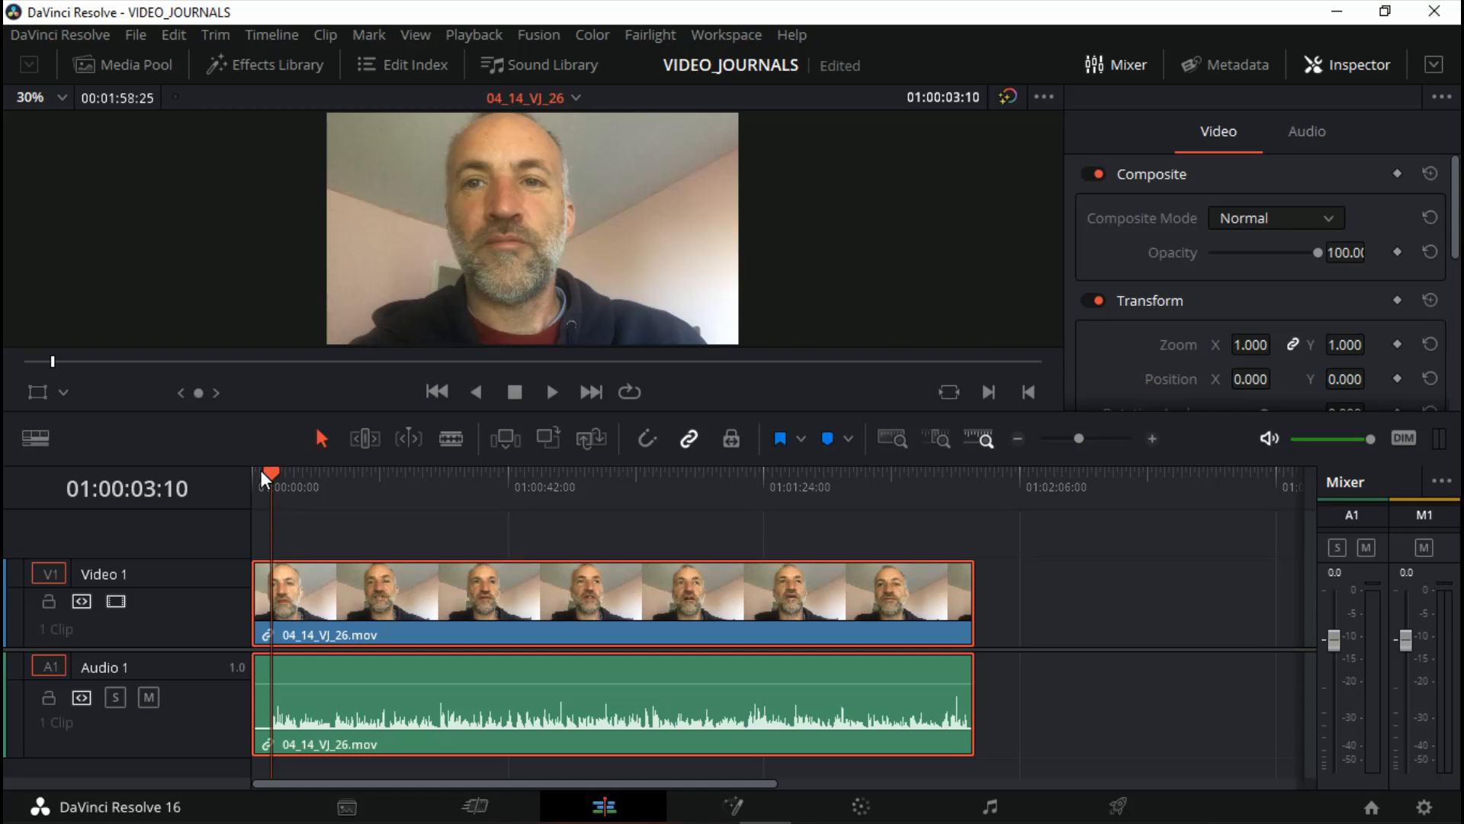
{"action": "key", "text": "Home"}
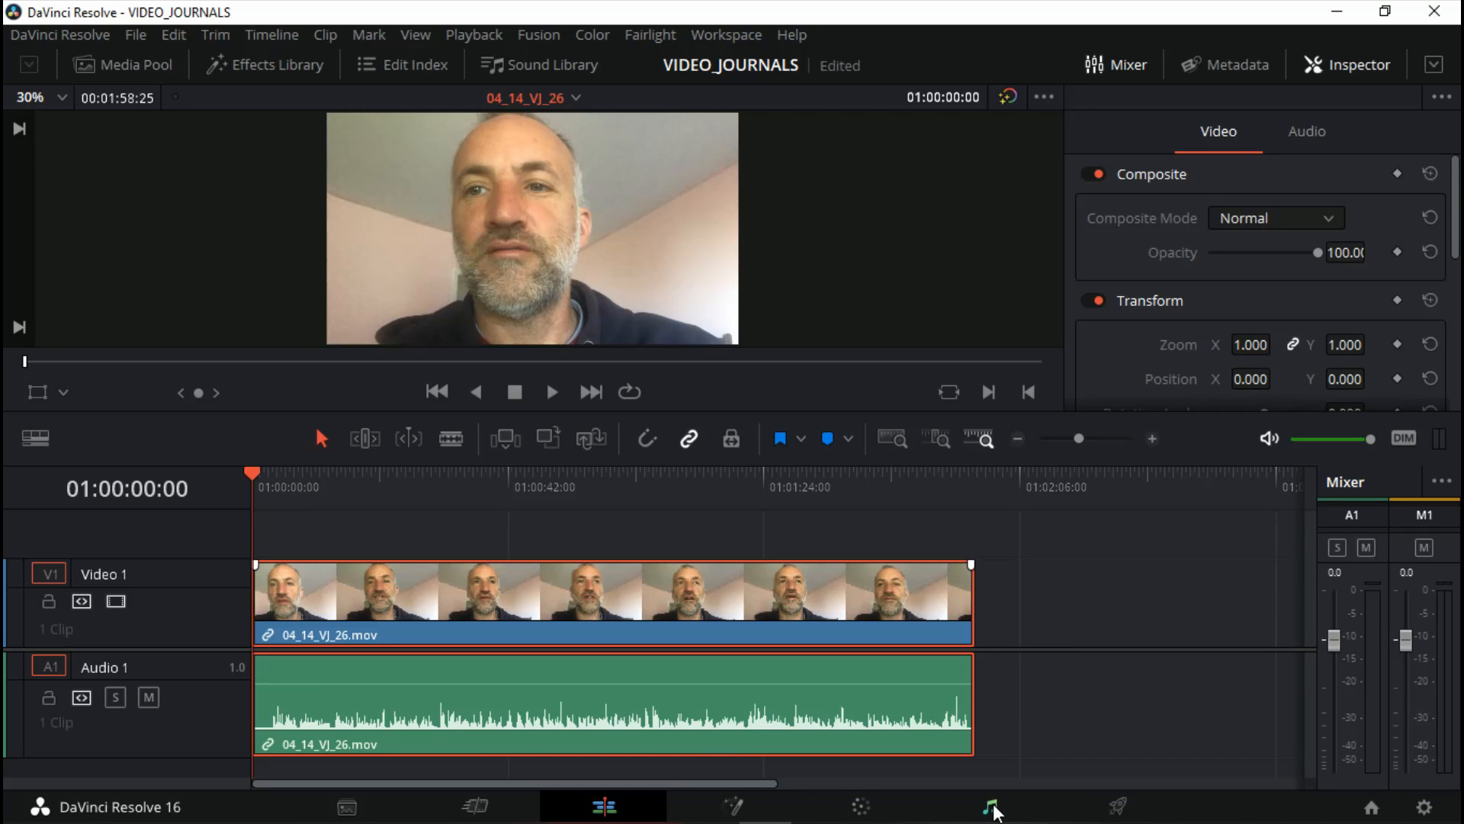
- On the Fairlight page, make the Audio 1 track taller and fit the whole clip's waveform in the timeline view
{"action": "left_click", "coordinate": [991, 807]}
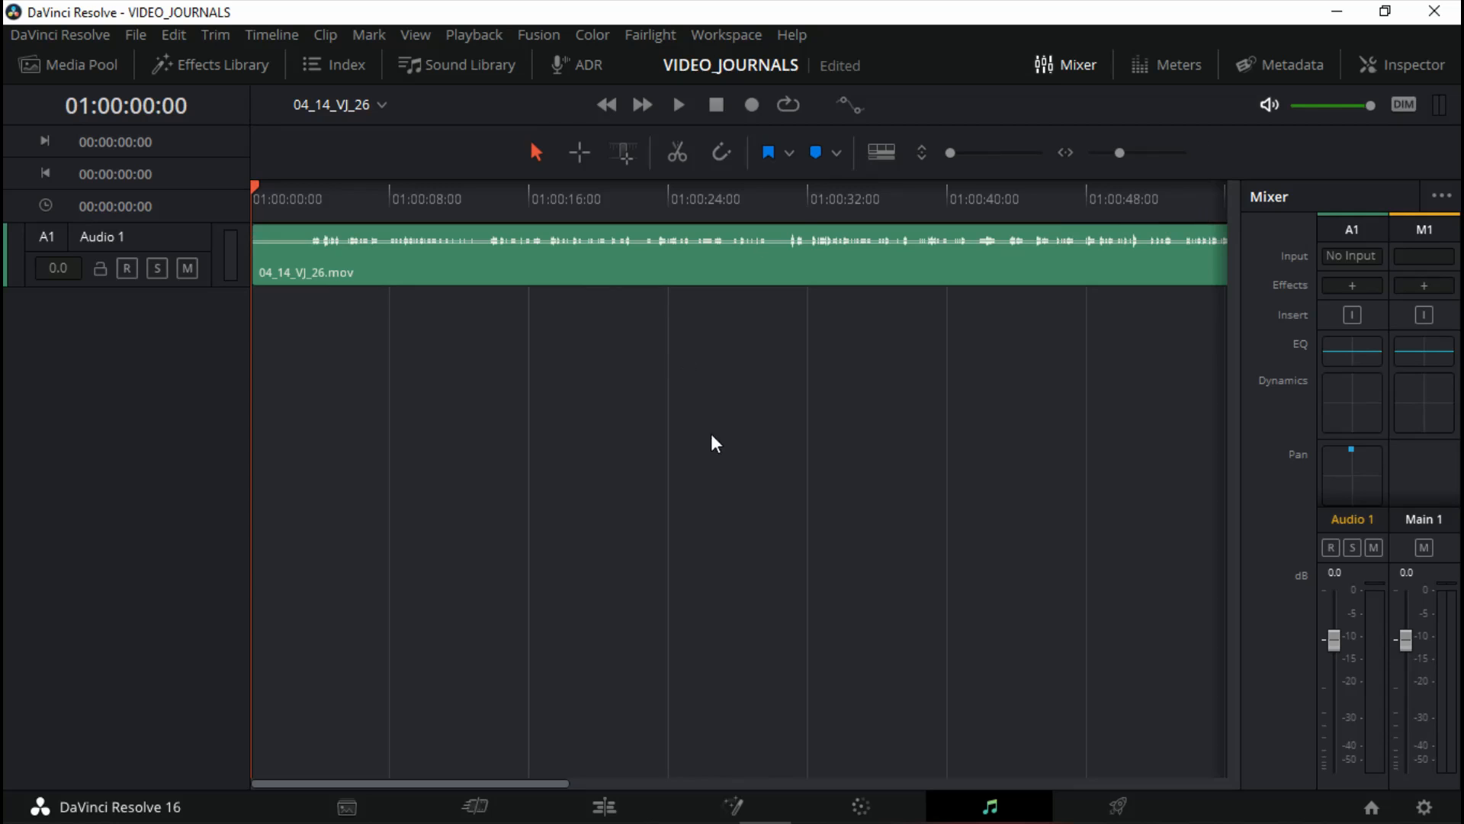
{"action": "left_click_drag", "start_coordinate": [183, 289], "coordinate": [185, 516]}
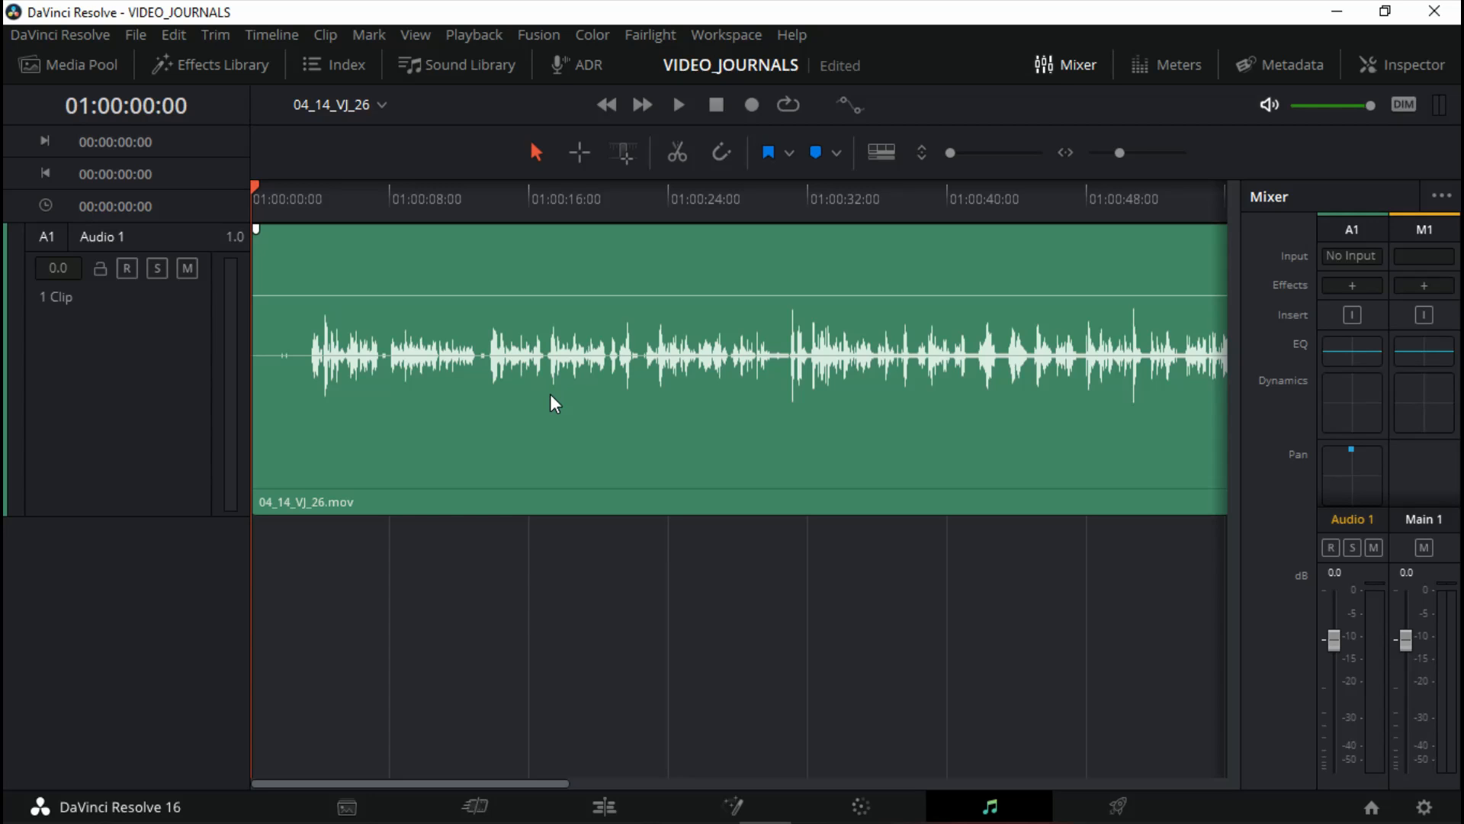
{"action": "scroll", "coordinate": [554, 402], "scroll_direction": "down", "scroll_amount": 4}
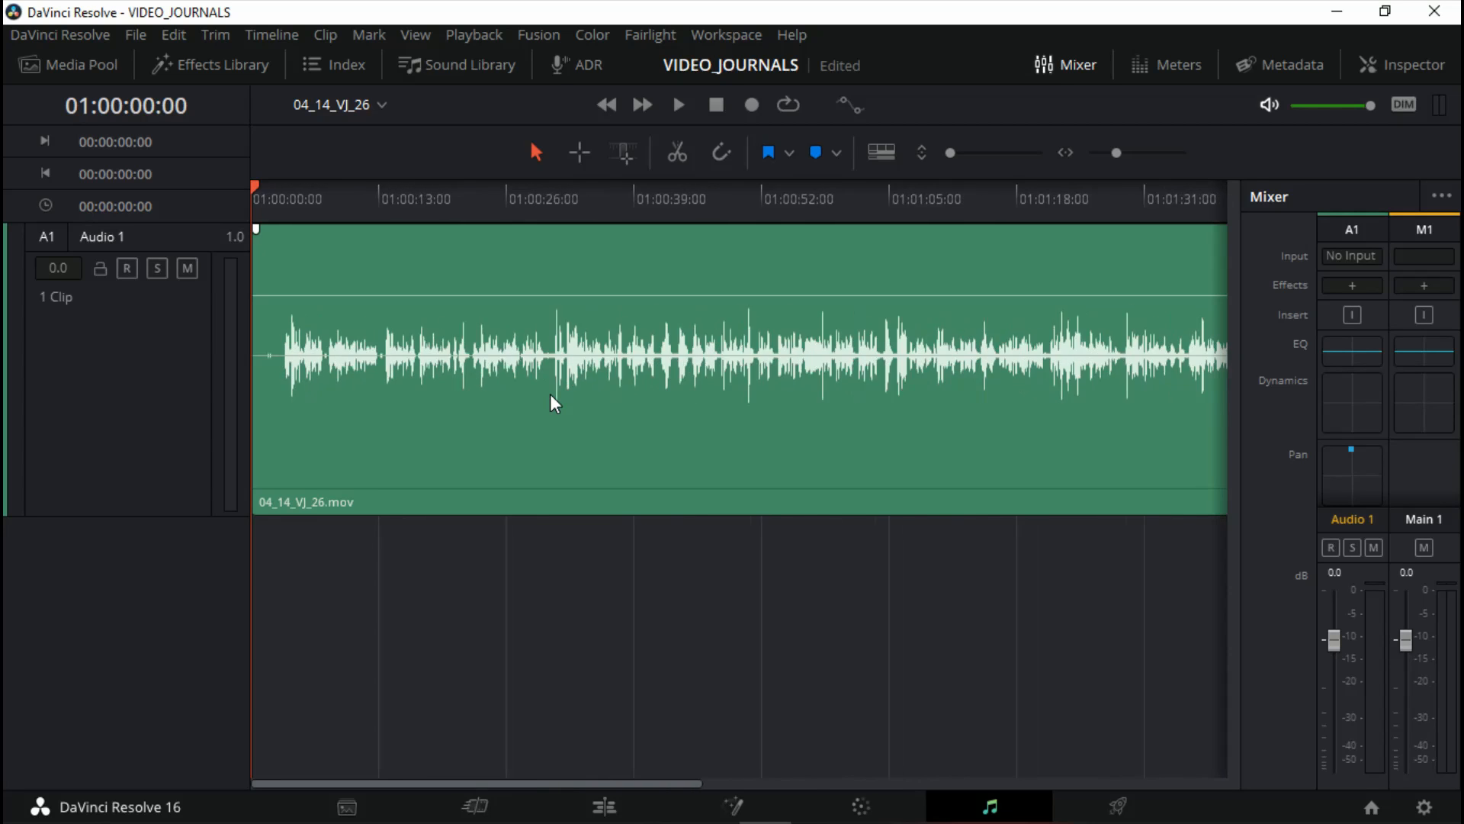
{"action": "scroll", "coordinate": [555, 403], "scroll_direction": "down", "scroll_amount": 3}
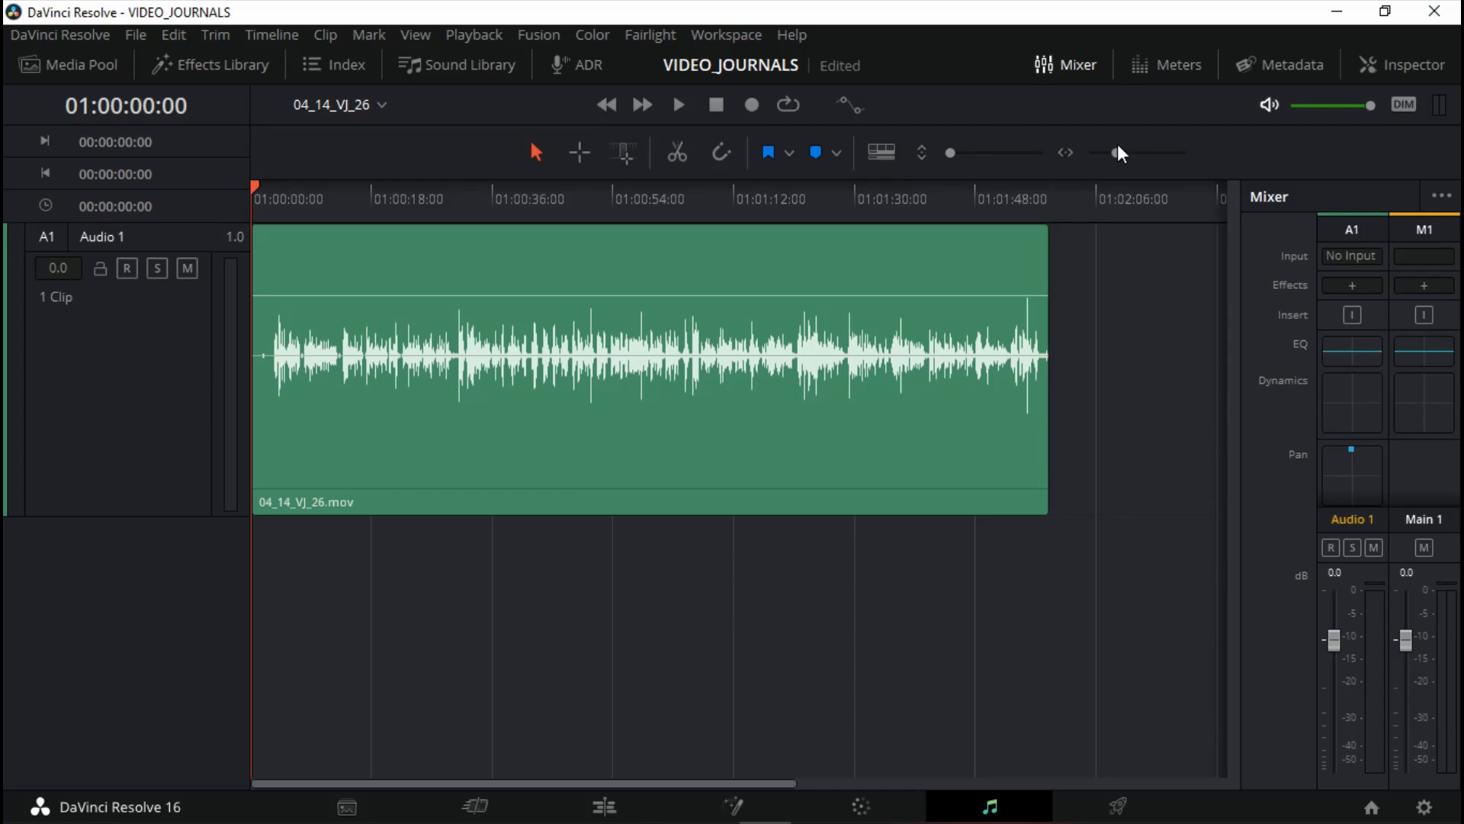
{"action": "mouse_move", "coordinate": [1111, 151]}
{"action": "left_mouse_down"}
{"action": "mouse_move", "coordinate": [1131, 150]}
{"action": "mouse_move", "coordinate": [1118, 153]}
{"action": "left_mouse_up"}
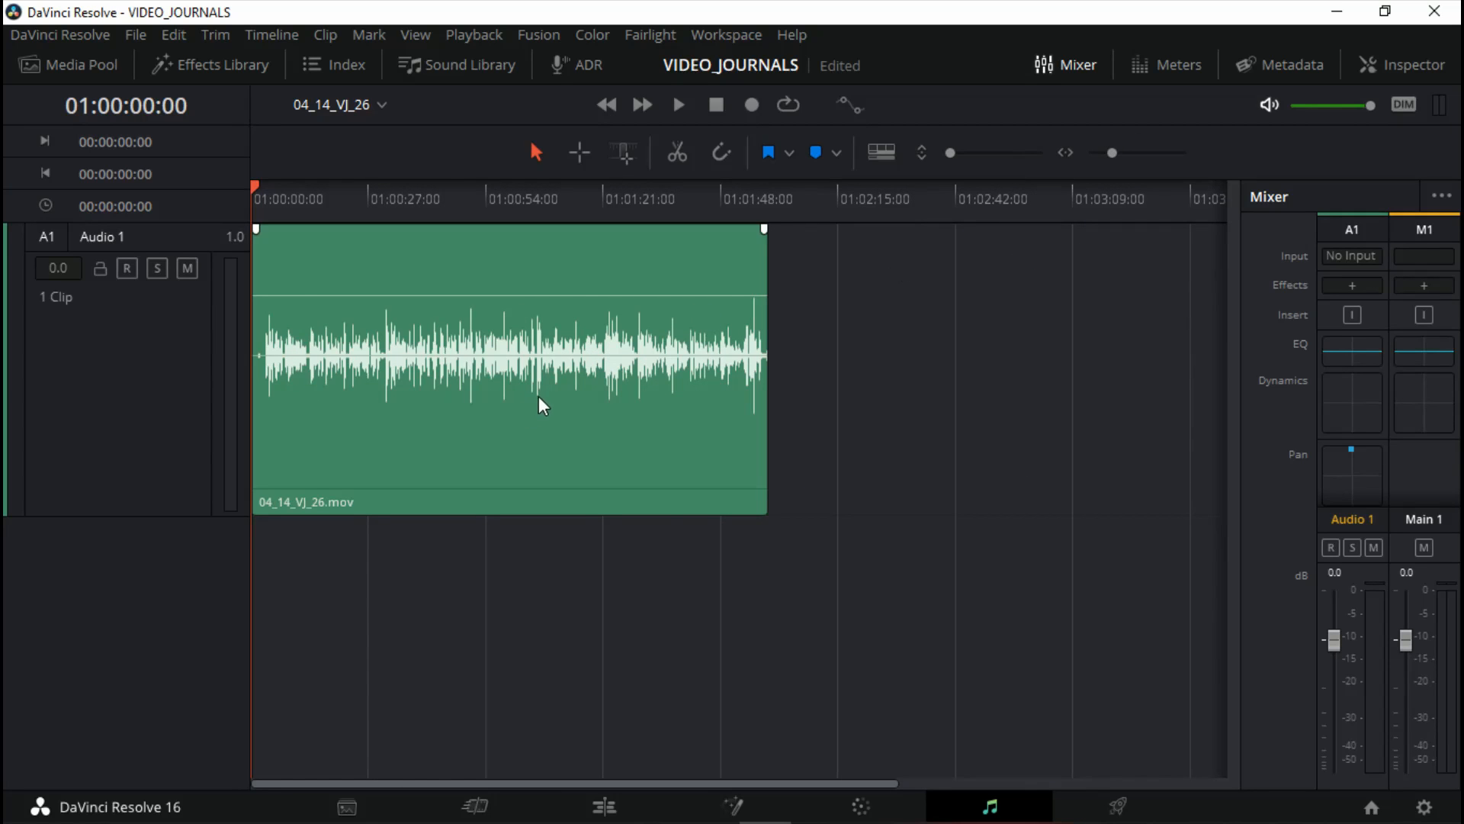
{"action": "scroll", "coordinate": [543, 403], "scroll_direction": "down", "scroll_amount": 3}
{"action": "scroll", "coordinate": [551, 401], "scroll_direction": "up", "scroll_amount": 8}
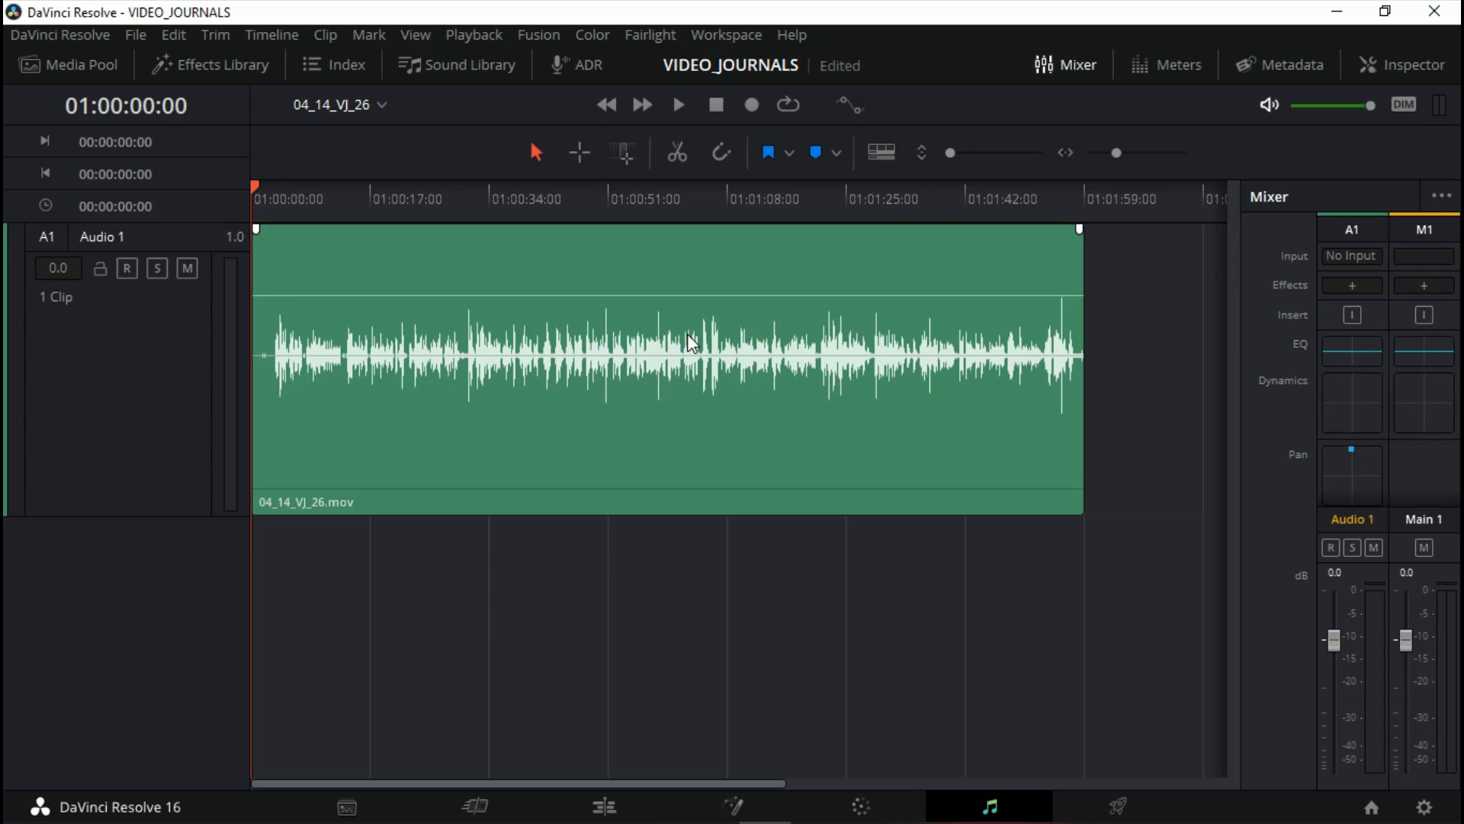
- Hide and show the Mixer, and briefly display the Meters, to examine the Fairlight page layout
{"action": "left_click", "coordinate": [1073, 68]}
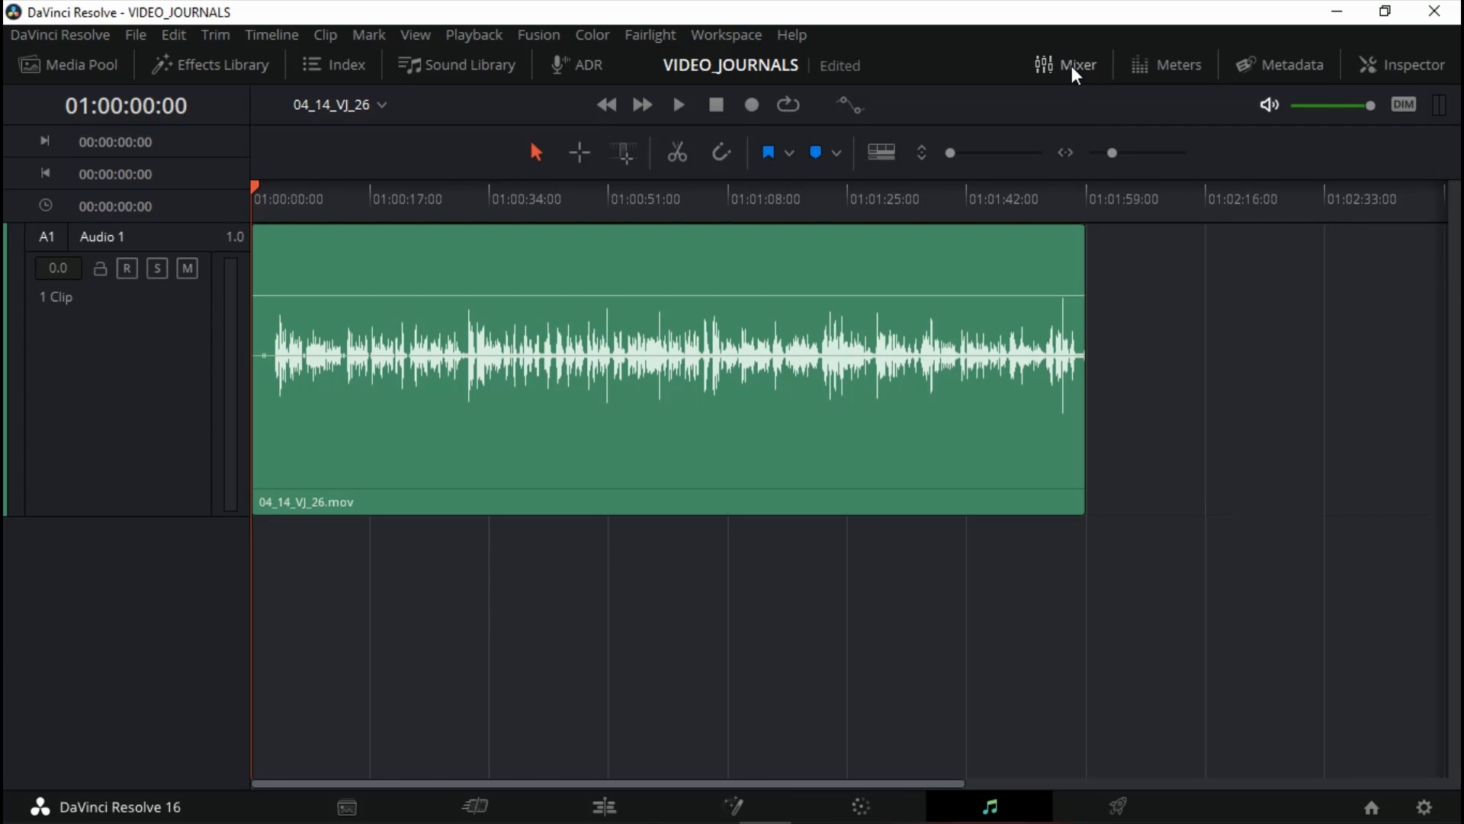
{"action": "left_click", "coordinate": [1075, 70]}
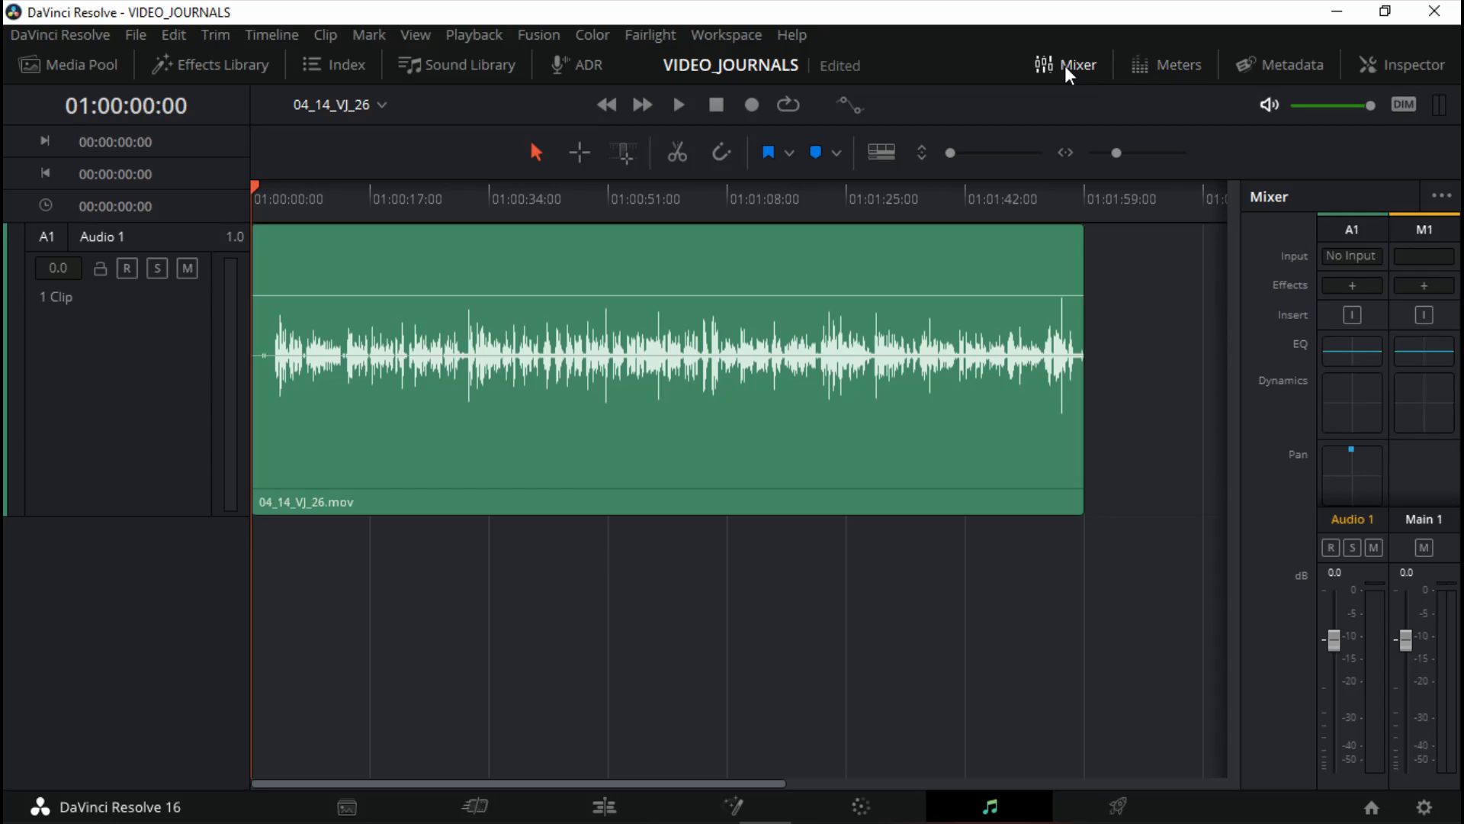
{"action": "left_click", "coordinate": [1071, 72]}
{"action": "left_click", "coordinate": [1061, 67]}
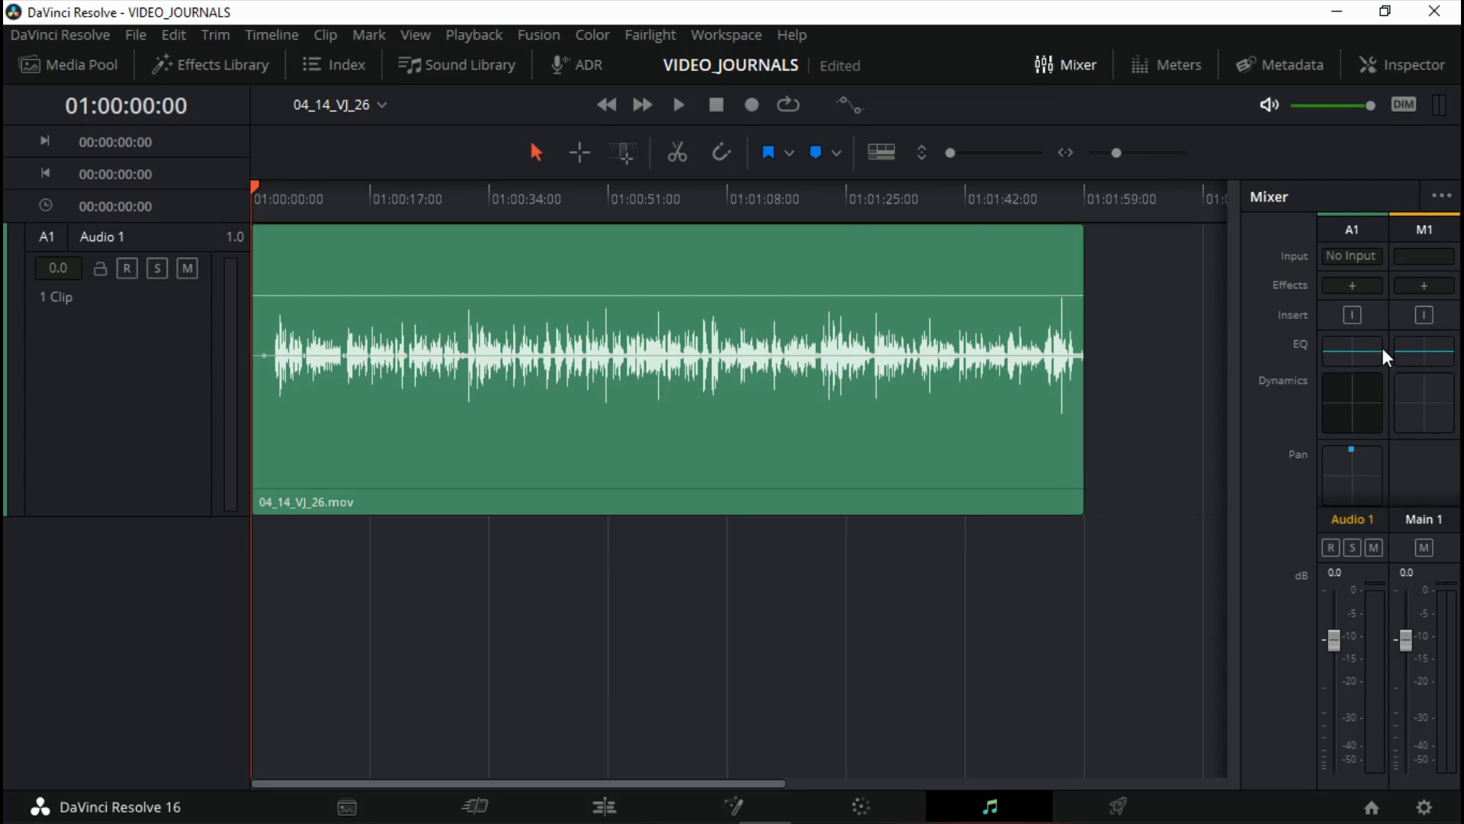
{"action": "left_click", "coordinate": [1170, 65]}
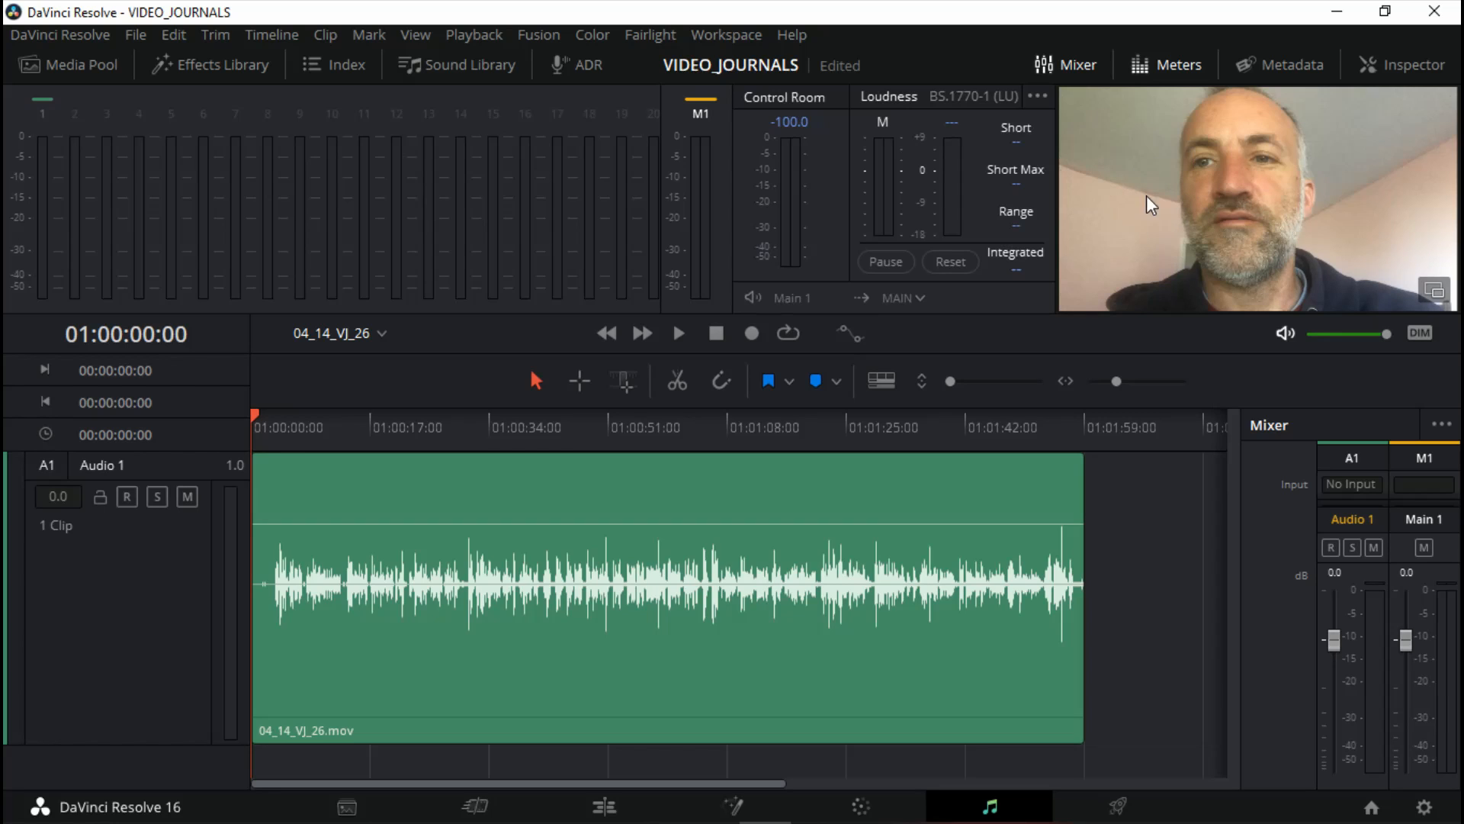
{"action": "left_click", "coordinate": [1180, 67]}
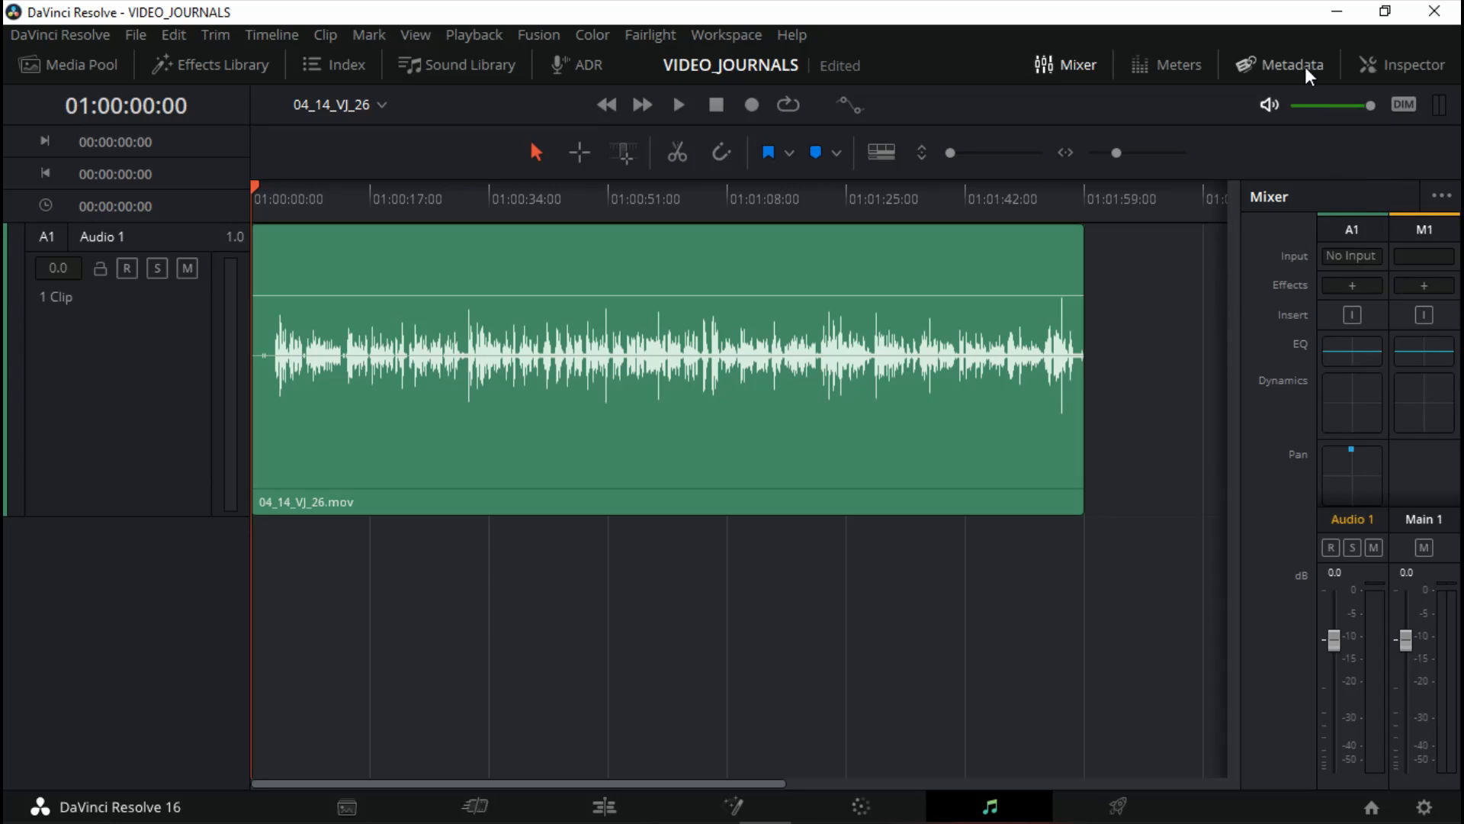
- Examine the clip's audio settings in the Inspector and play the whole clip from the start to hear its unprocessed sound
{"action": "left_click", "coordinate": [1398, 69]}
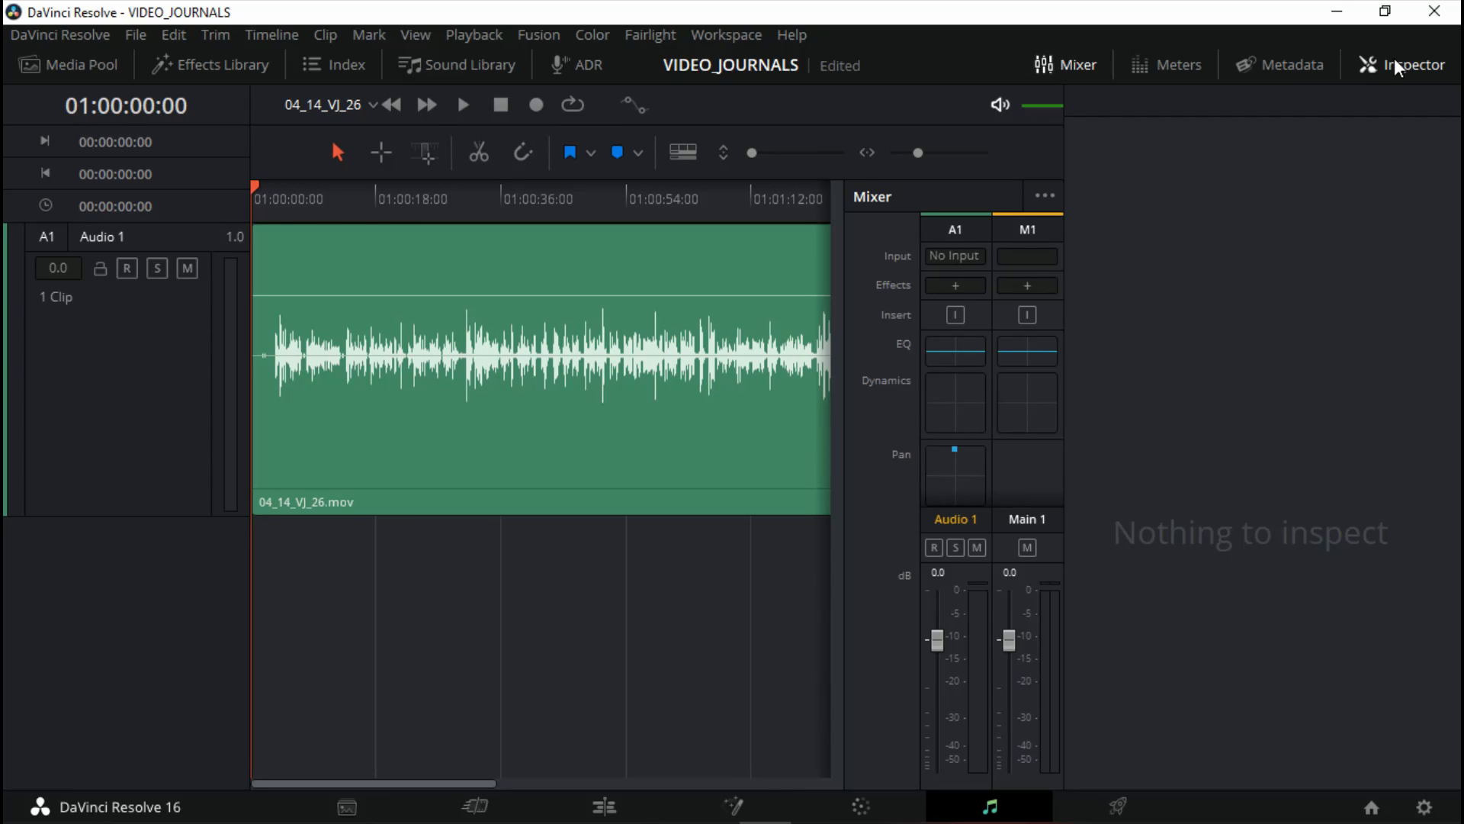
{"action": "left_click", "coordinate": [456, 440]}
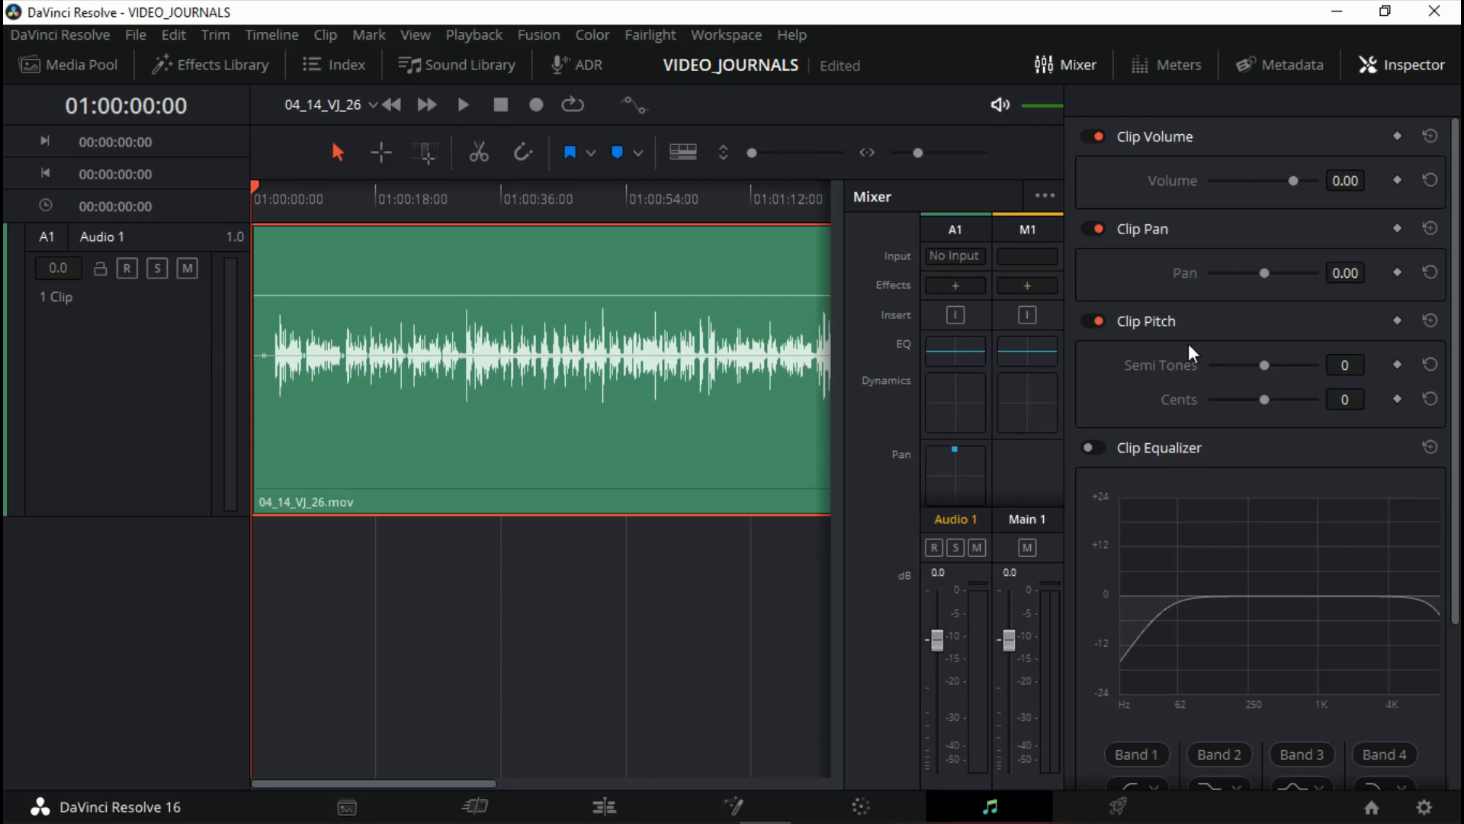
{"action": "left_click", "coordinate": [1405, 65]}
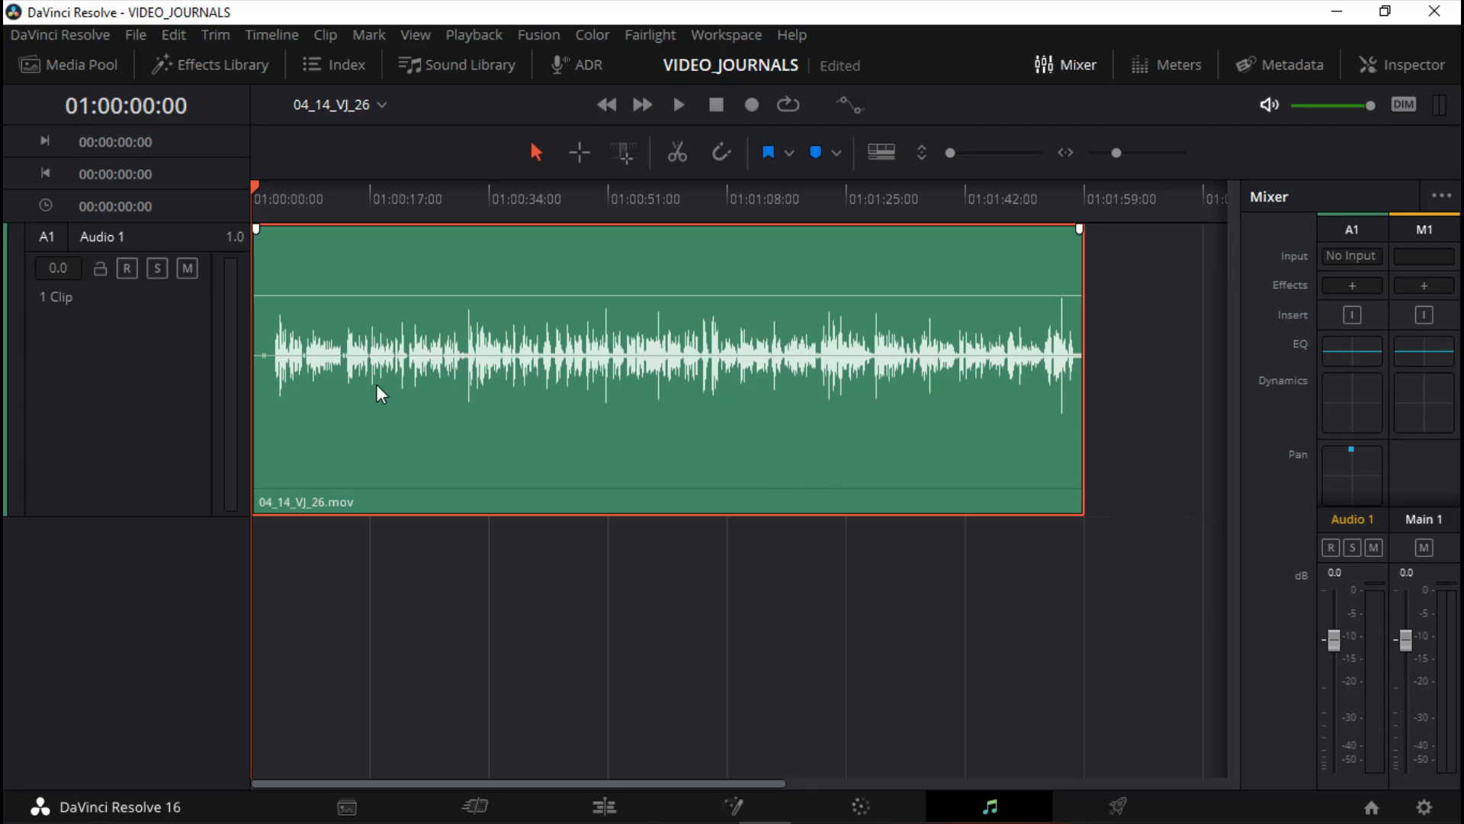
{"action": "key", "text": "space"}
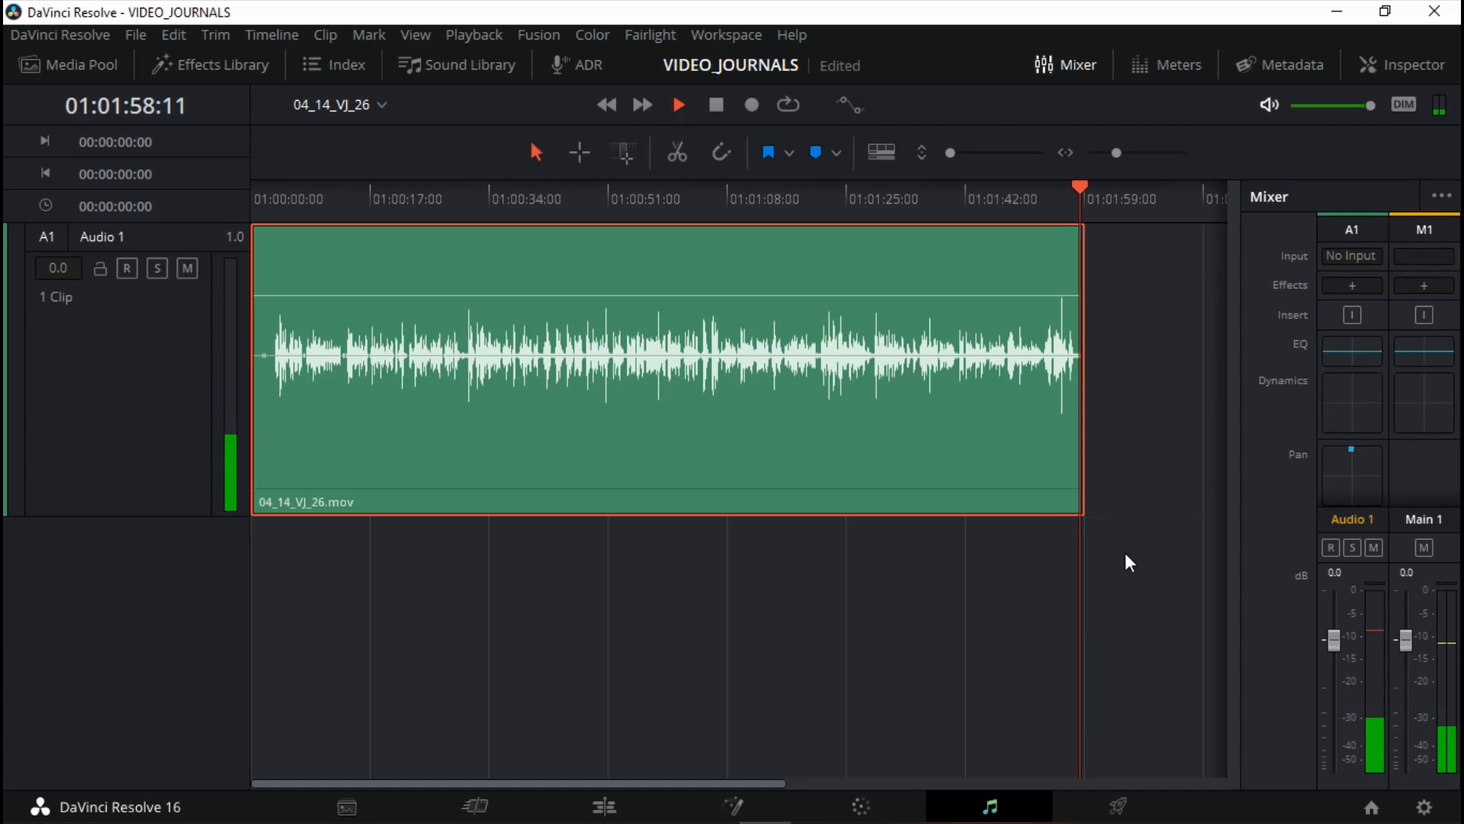
{"action": "left_click_drag", "start_coordinate": [1082, 185], "coordinate": [250, 249]}
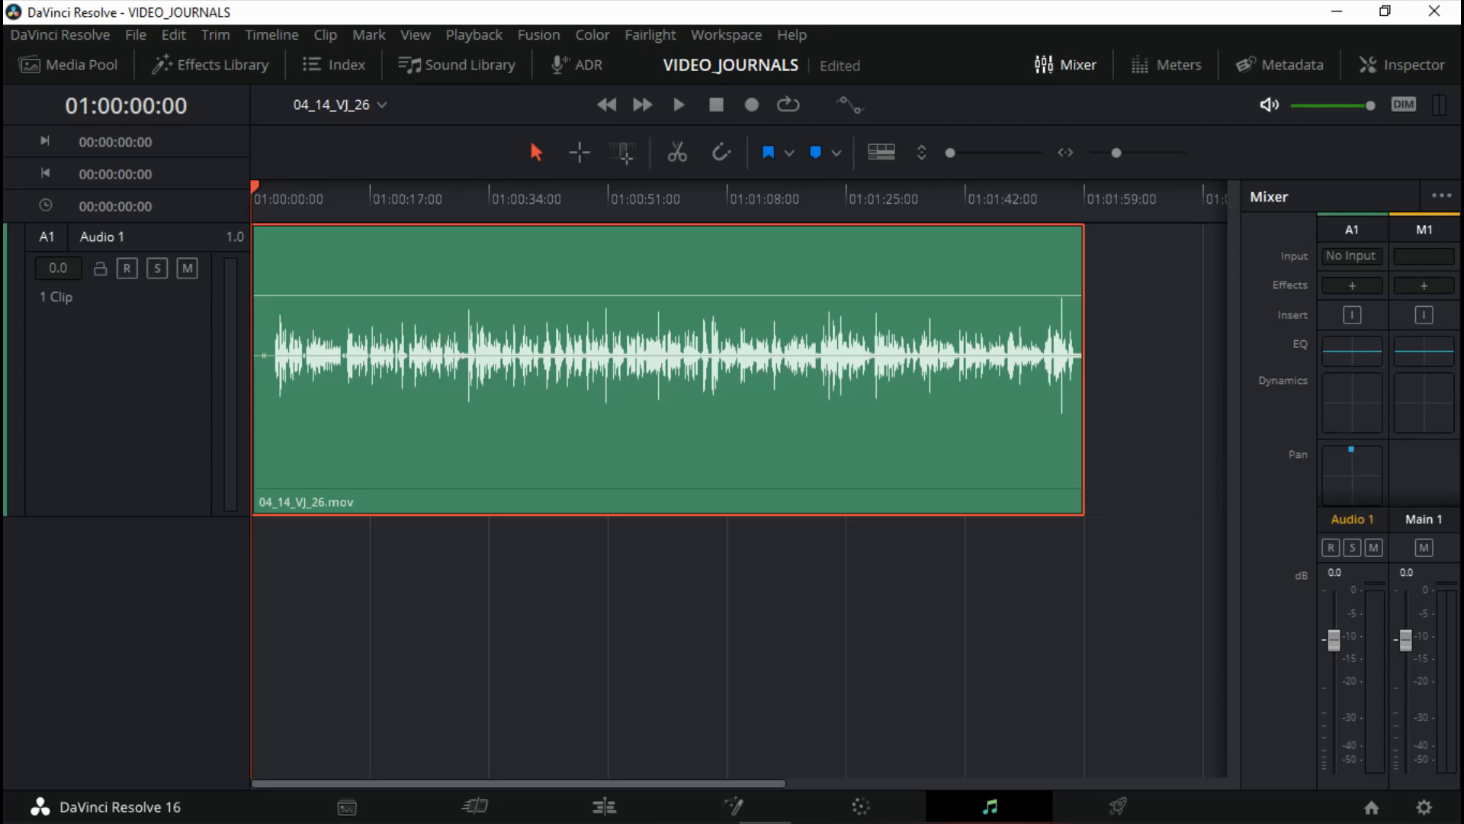
- Open the Dynamics of Audio 1 and enable the Compressor with its threshold at -15.1 dB
{"action": "double_click", "coordinate": [1352, 403]}
{"action": "left_click_drag", "start_coordinate": [1353, 392], "coordinate": [618, 39]}
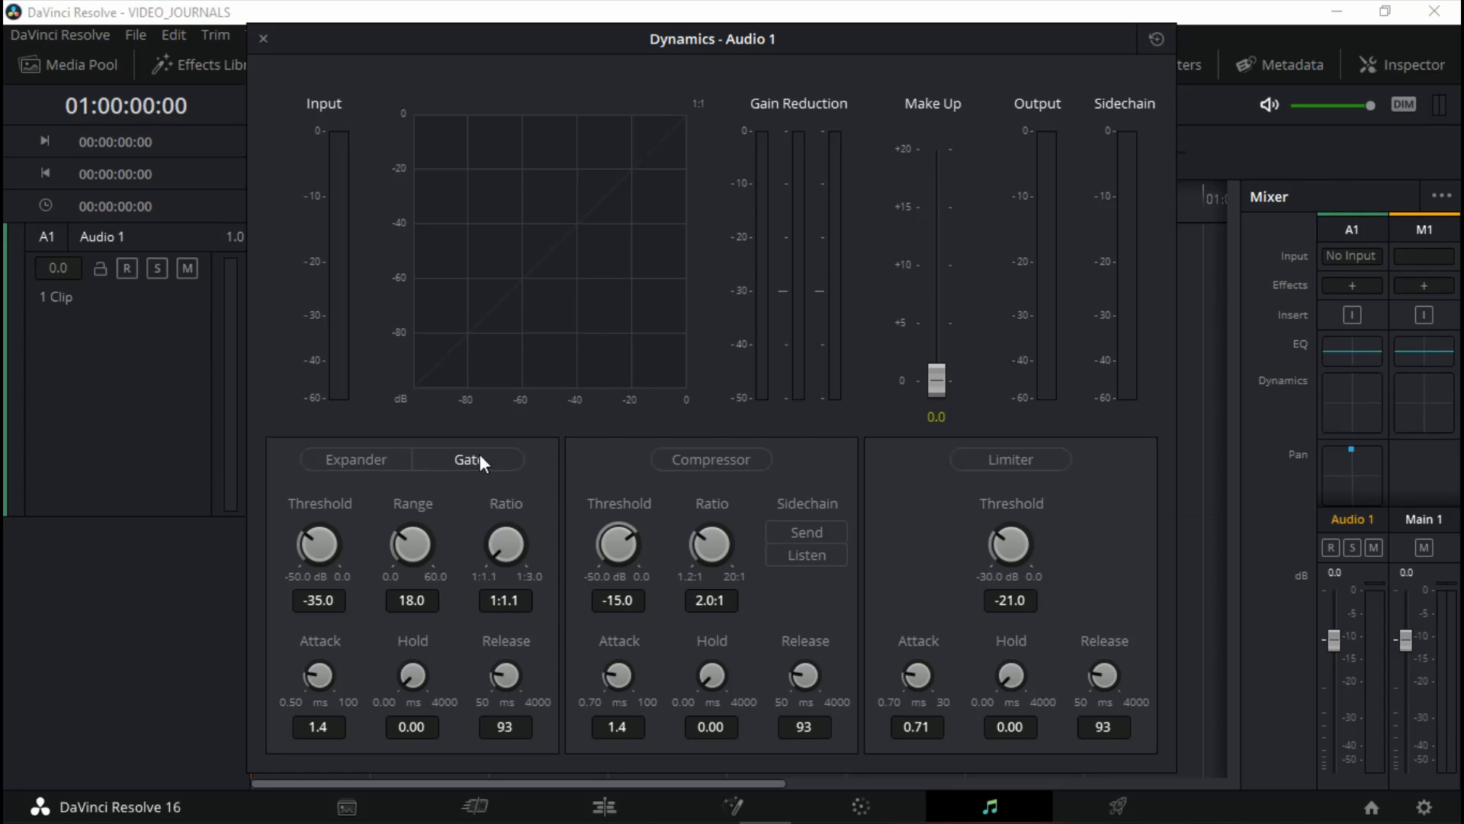
{"action": "left_click", "coordinate": [716, 460]}
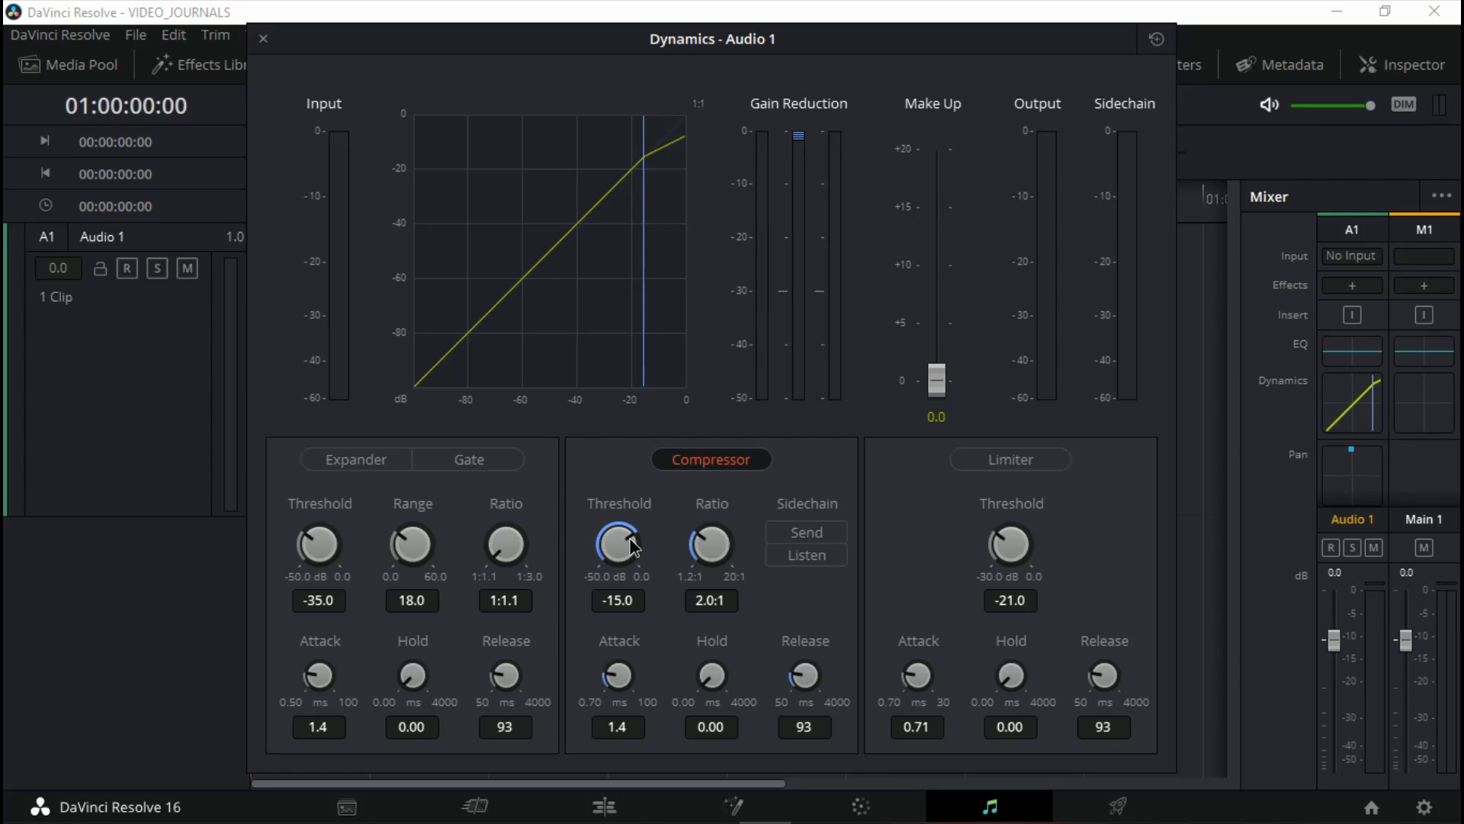
{"action": "left_click_drag", "start_coordinate": [630, 546], "coordinate": [609, 483]}
- Play the first 12 seconds or so to hear the compression, review and close the Dynamics settings, and return the playhead to the start
{"action": "key", "text": "space"}
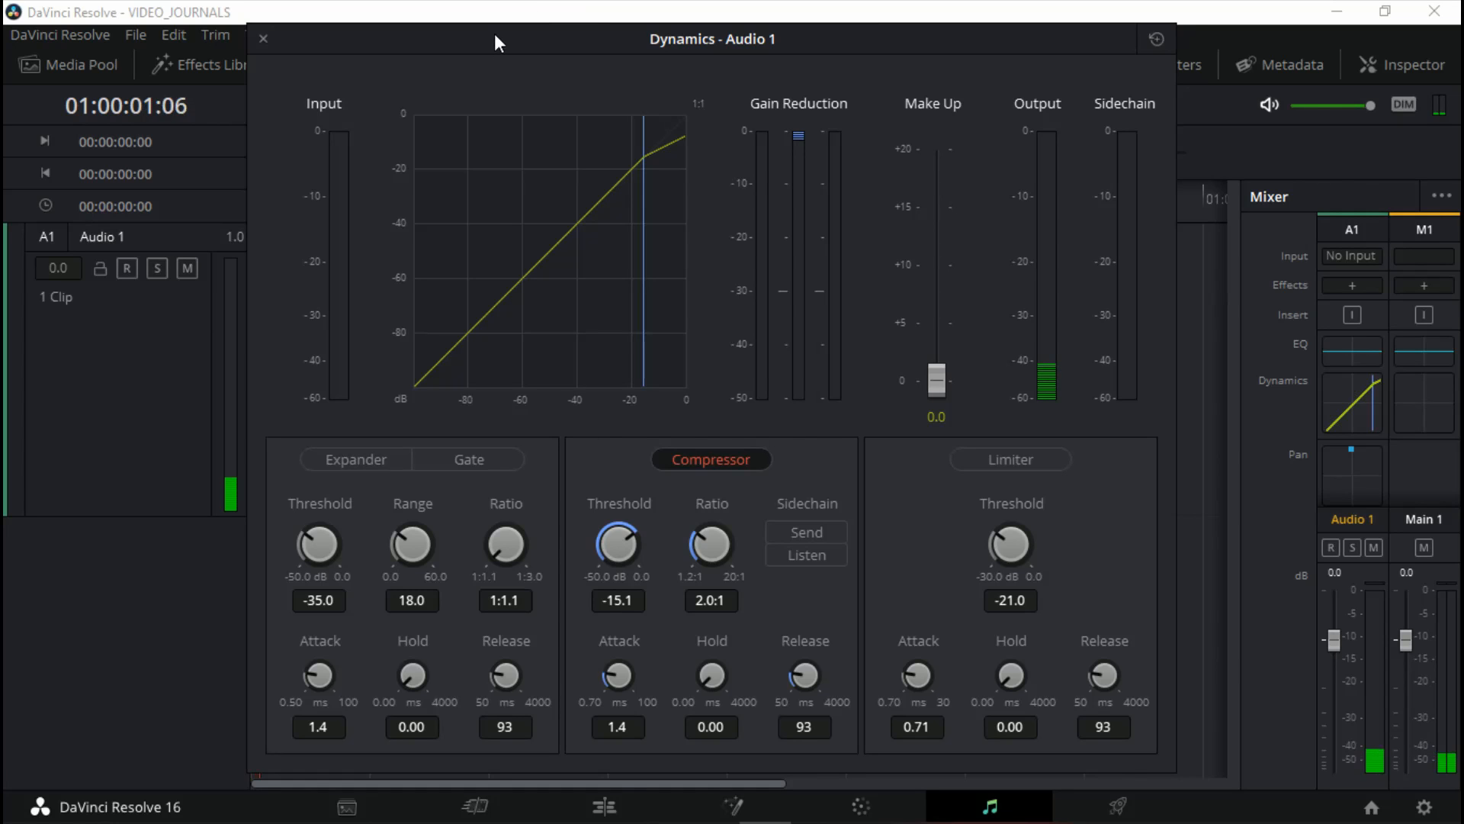
{"action": "left_click_drag", "start_coordinate": [497, 37], "coordinate": [736, 21]}
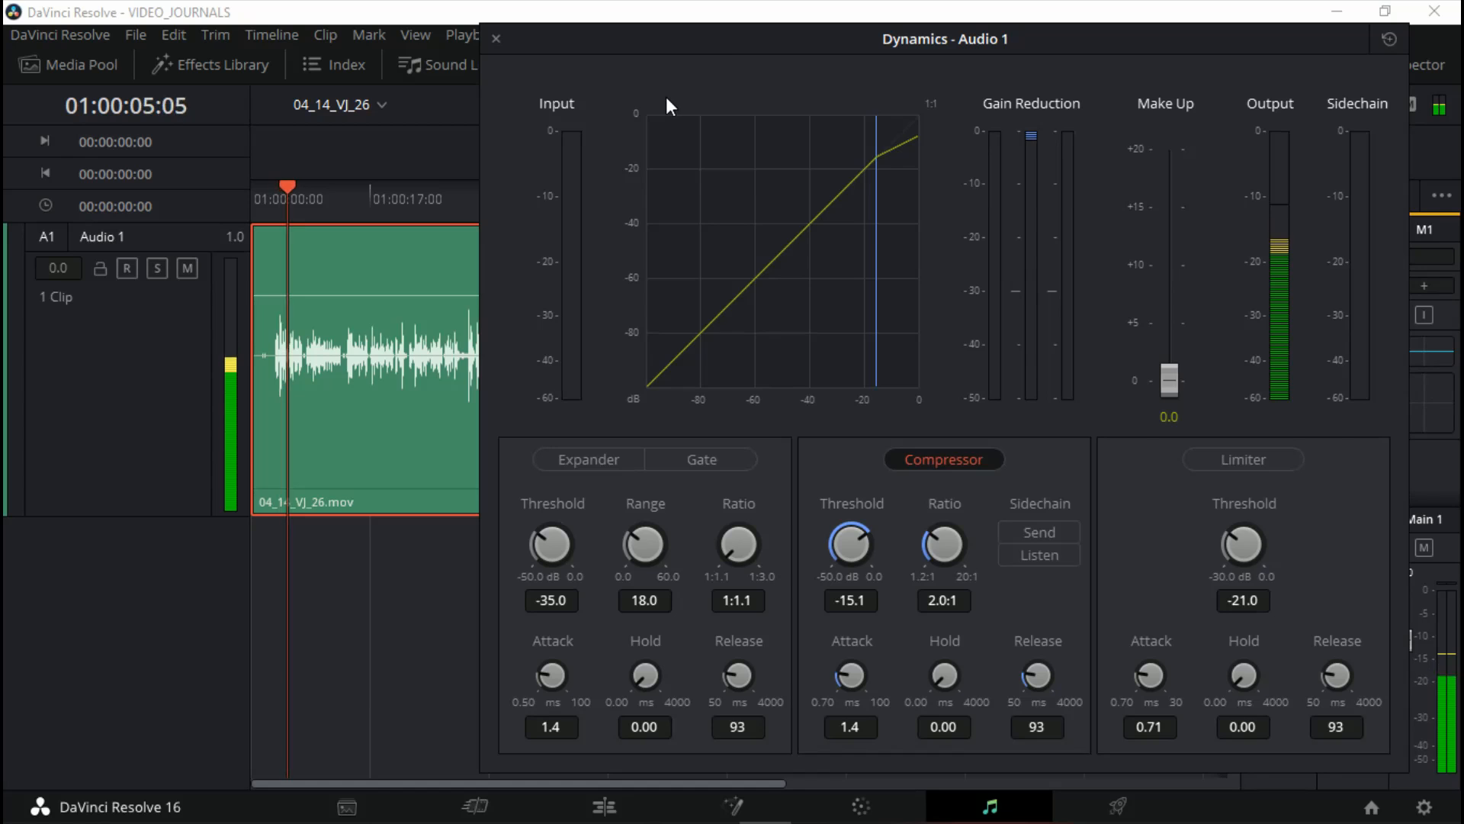
{"action": "left_click_drag", "start_coordinate": [723, 35], "coordinate": [642, 28]}
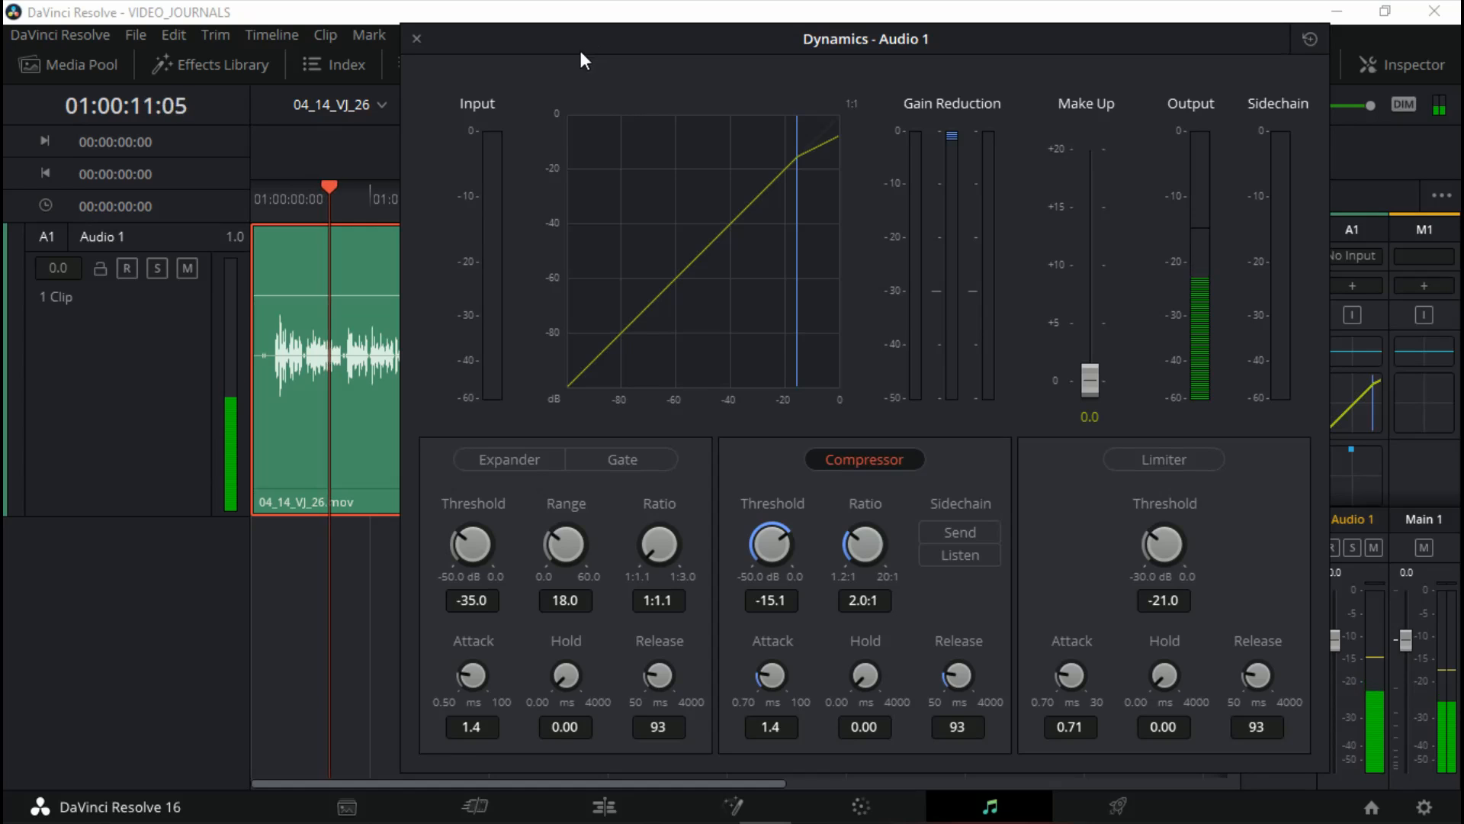
{"action": "key", "text": "space"}
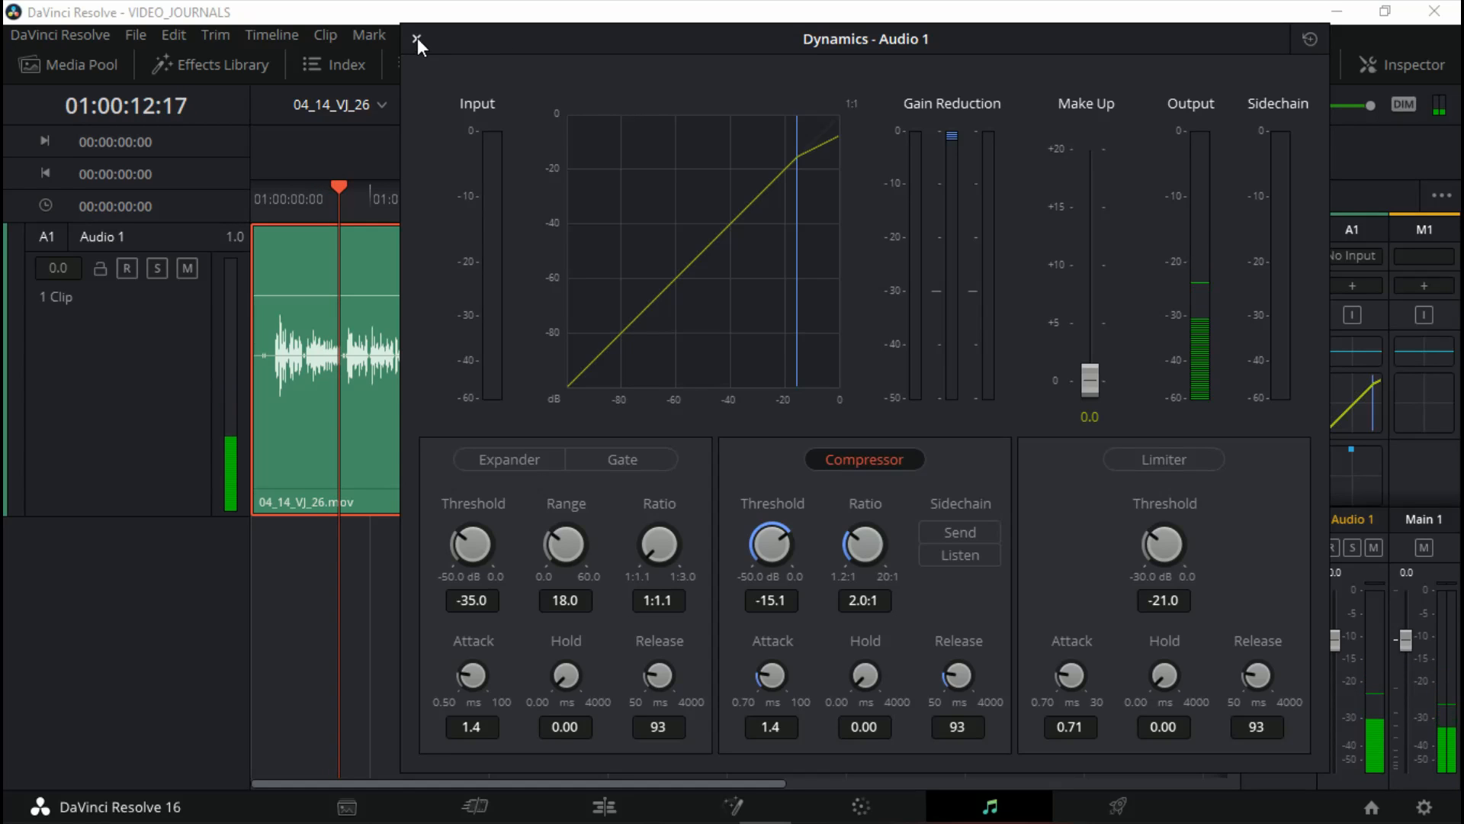
{"action": "left_click", "coordinate": [417, 37]}
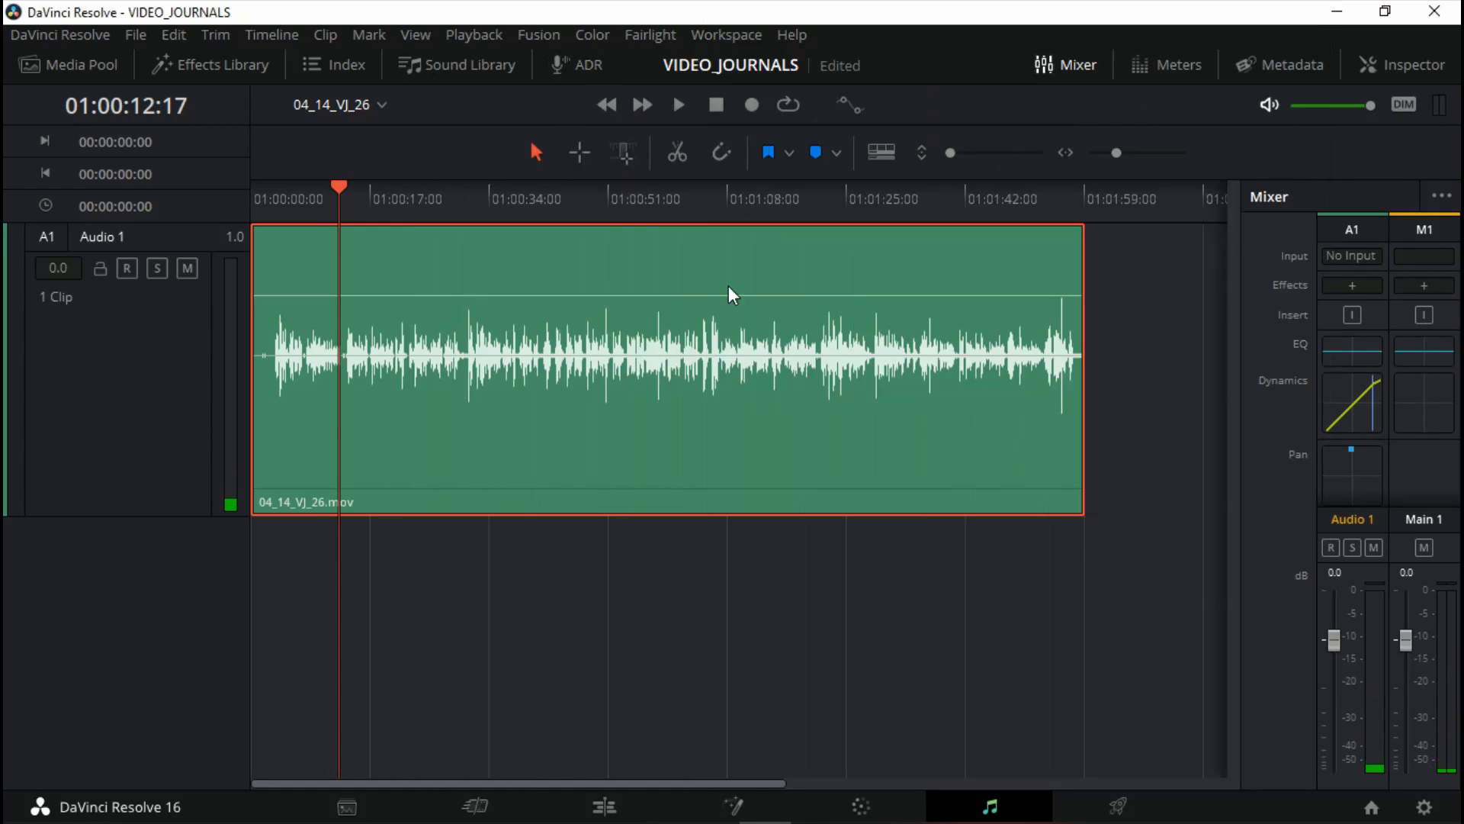
{"action": "double_click", "coordinate": [1354, 405]}
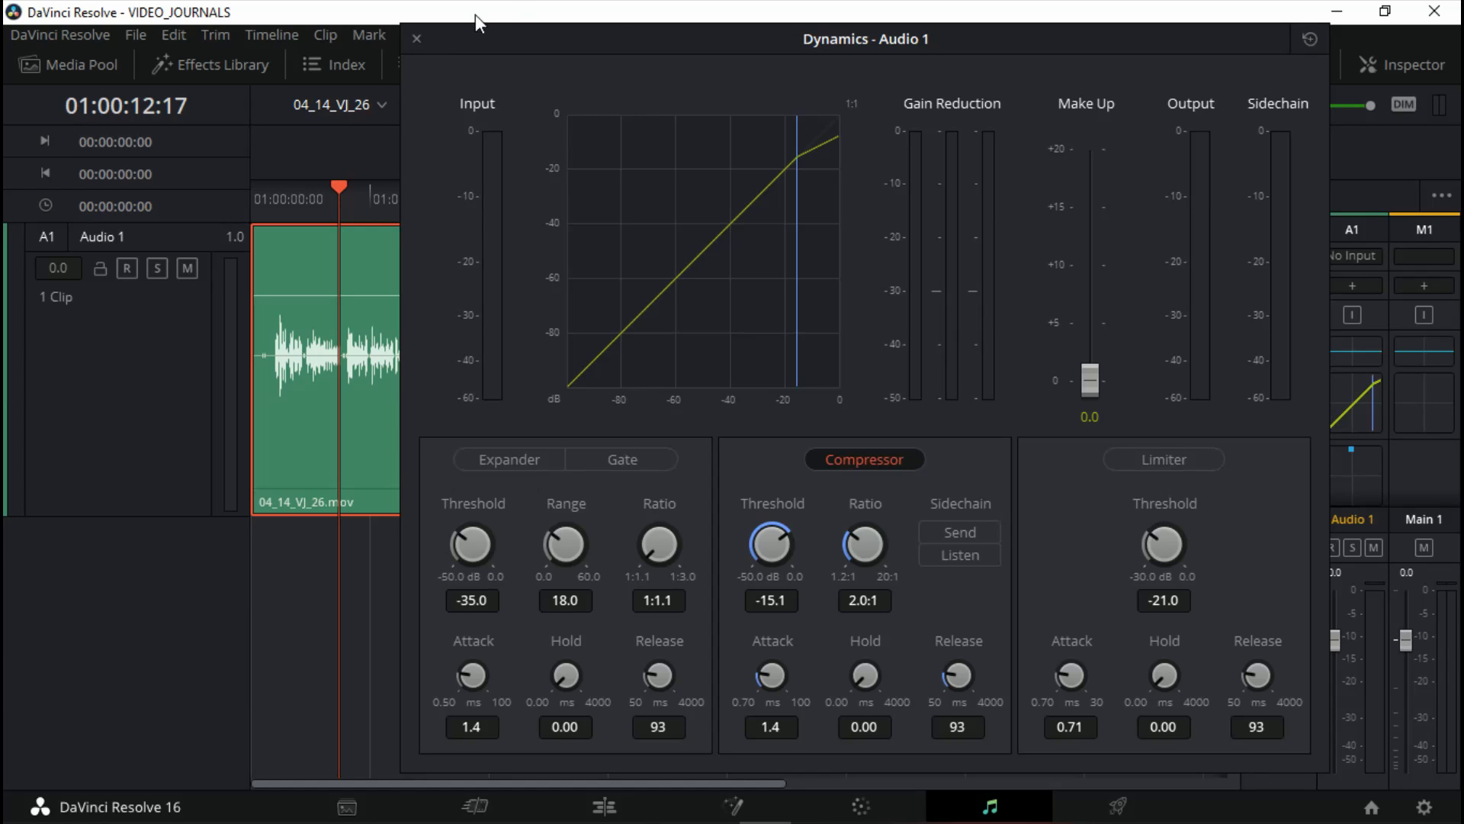
{"action": "left_click", "coordinate": [413, 38]}
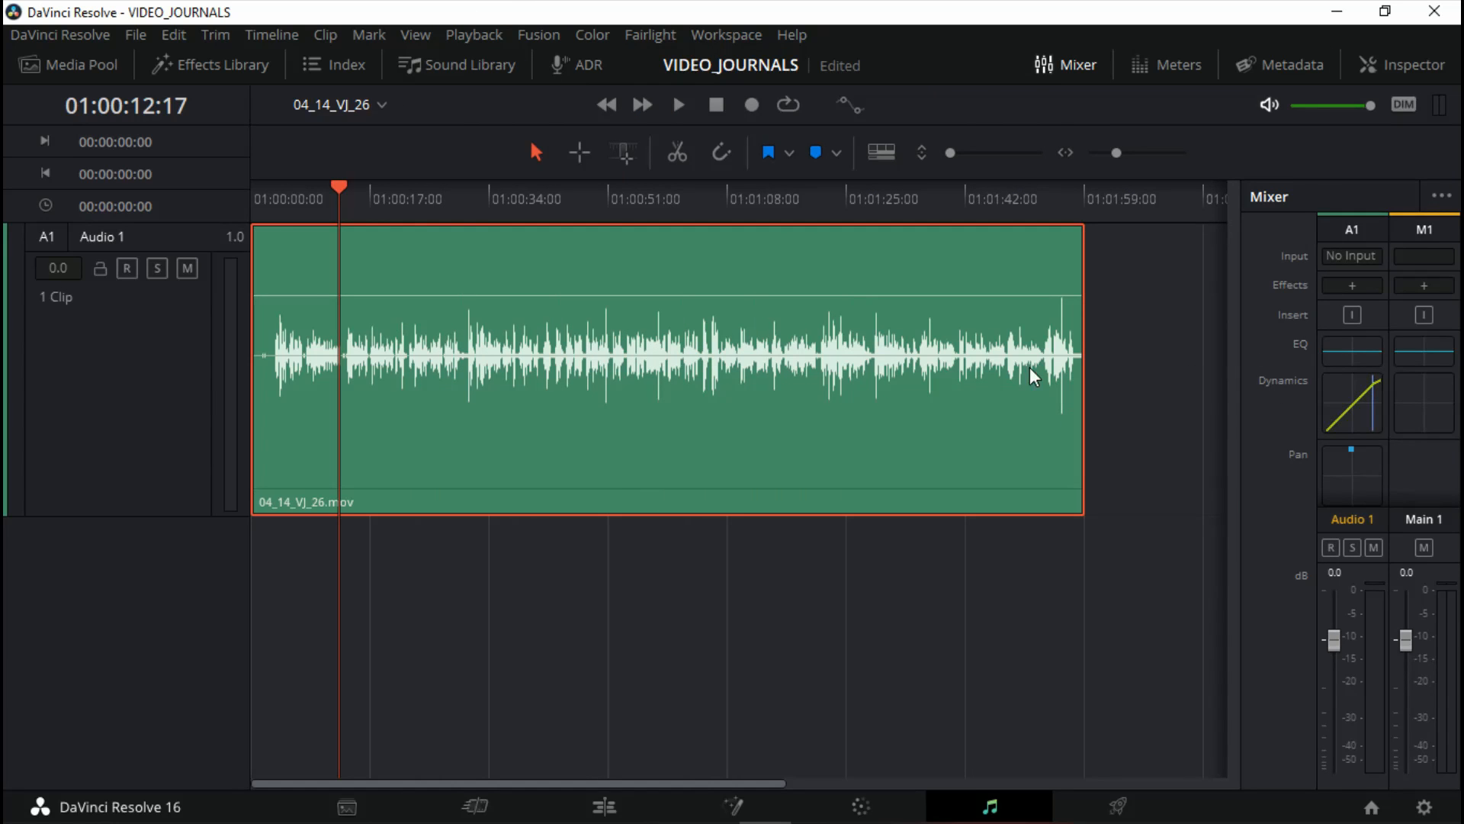
{"action": "left_click_drag", "start_coordinate": [337, 186], "coordinate": [214, 201]}
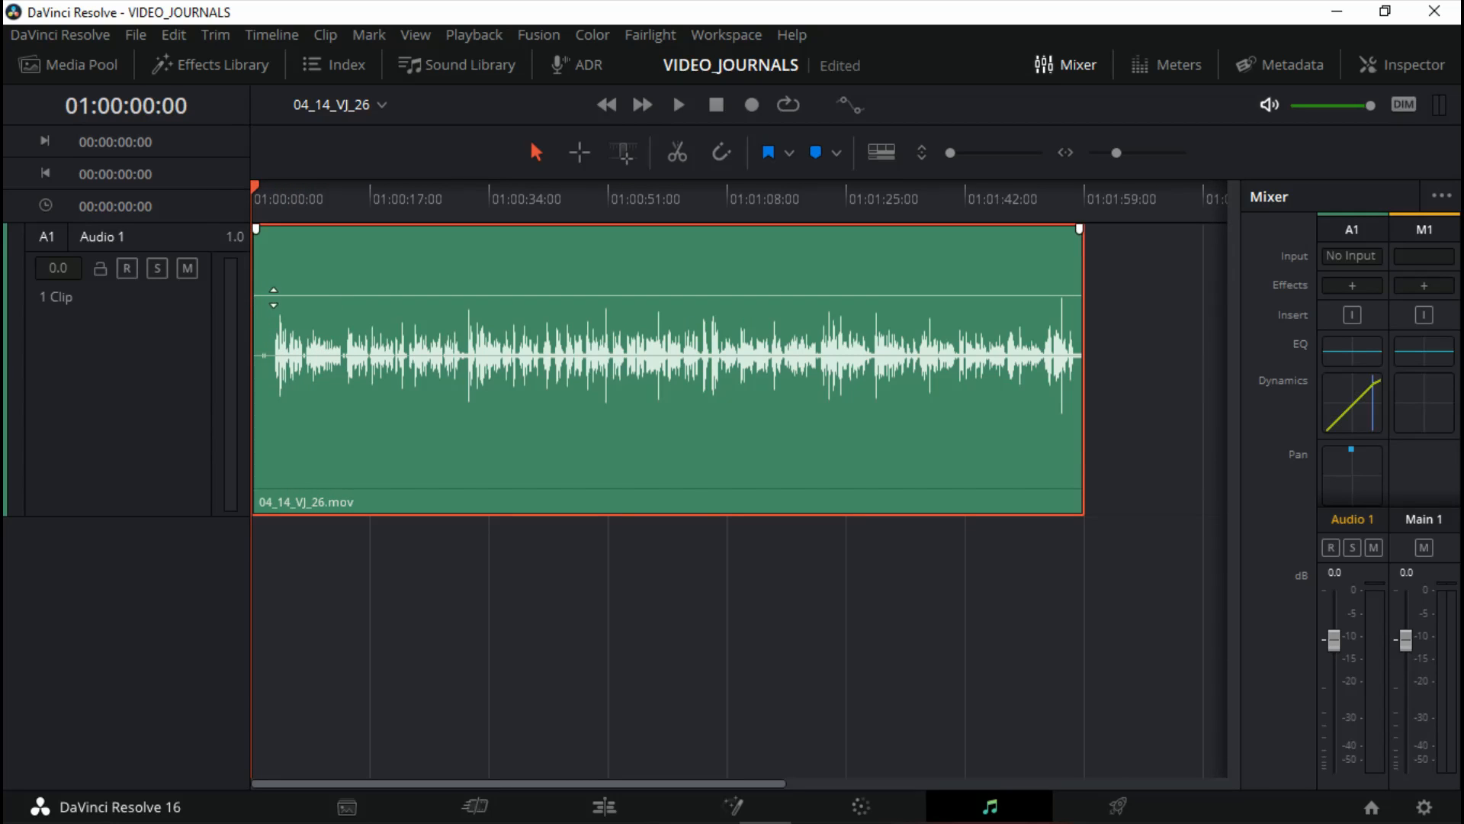
- Add the Noise Reduction effect to Audio 1 and place its window so the clip's beginning stays in view
{"action": "left_click", "coordinate": [1355, 287]}
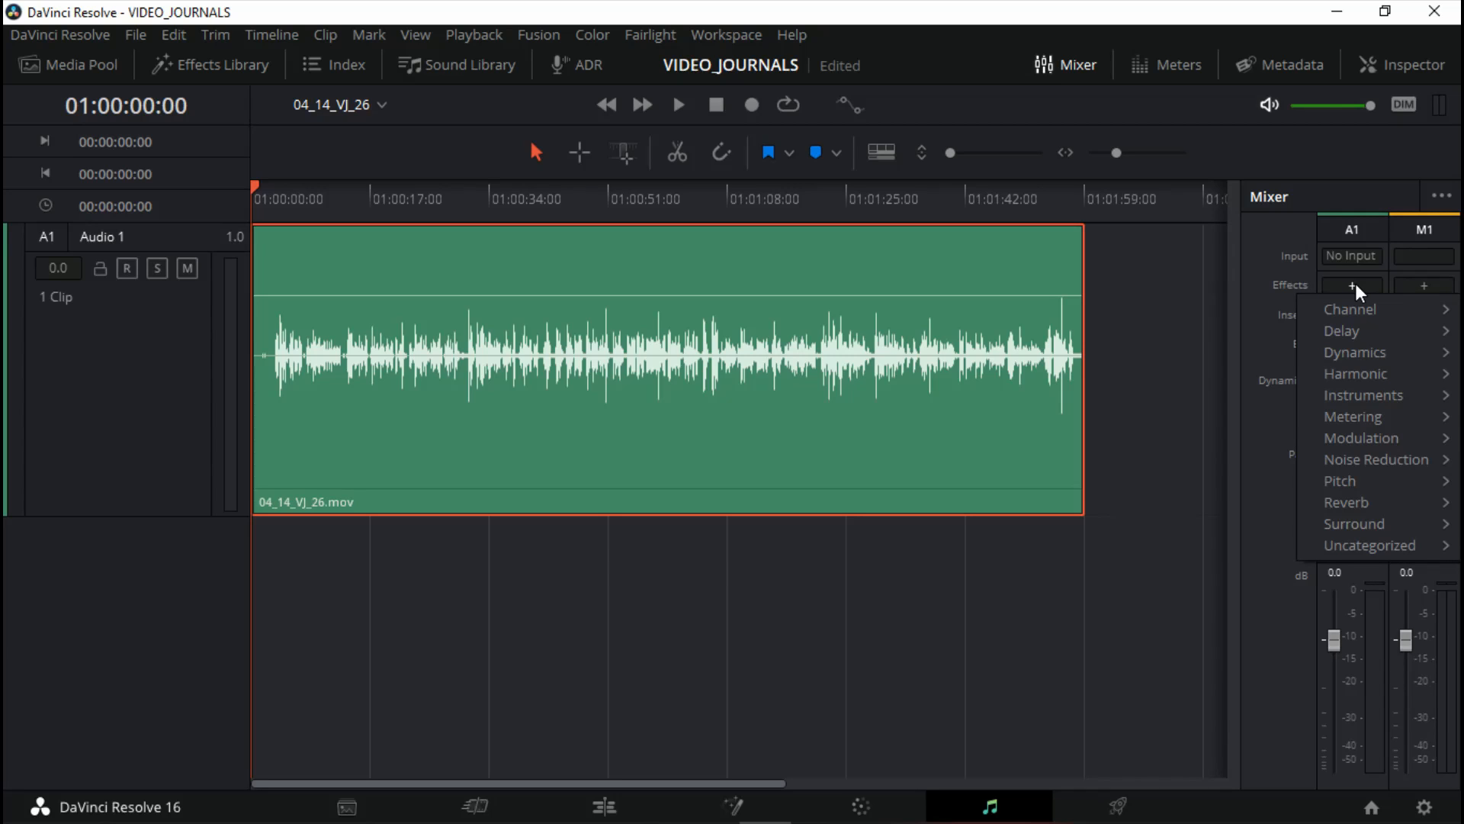
{"action": "mouse_move", "coordinate": [1372, 464]}
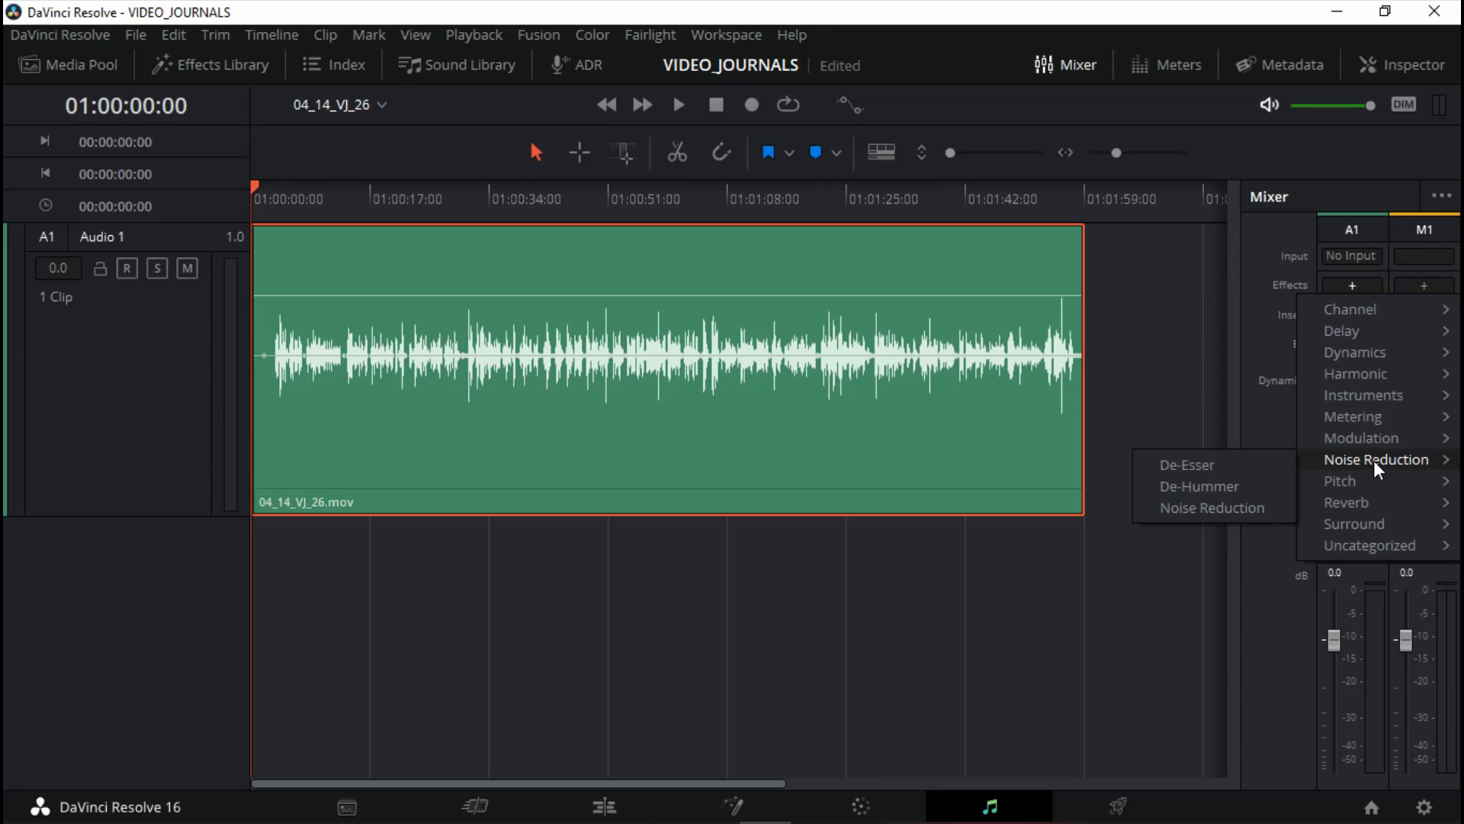
{"action": "left_click", "coordinate": [1256, 509]}
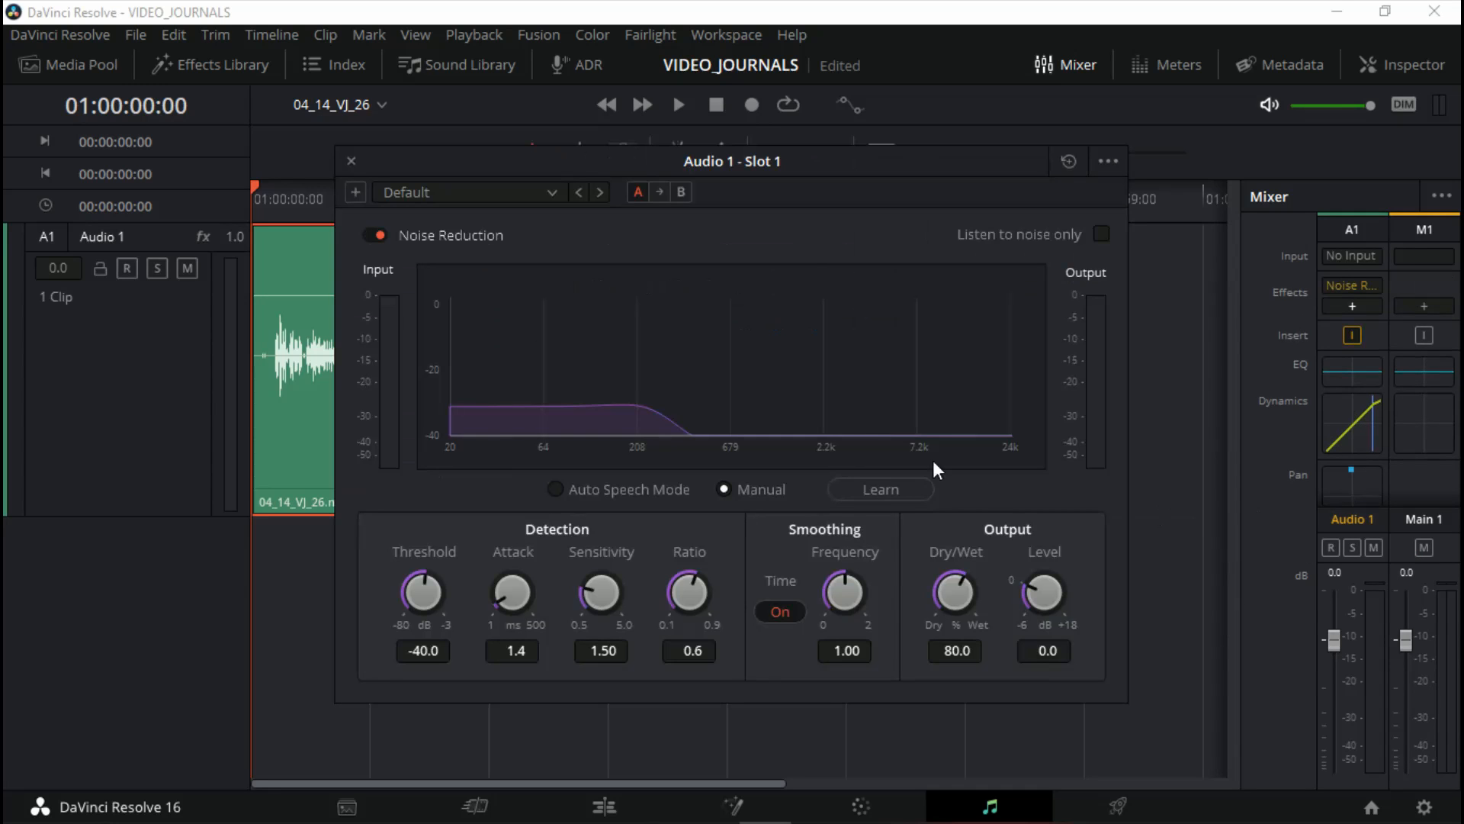
{"action": "left_click_drag", "start_coordinate": [721, 166], "coordinate": [799, 110]}
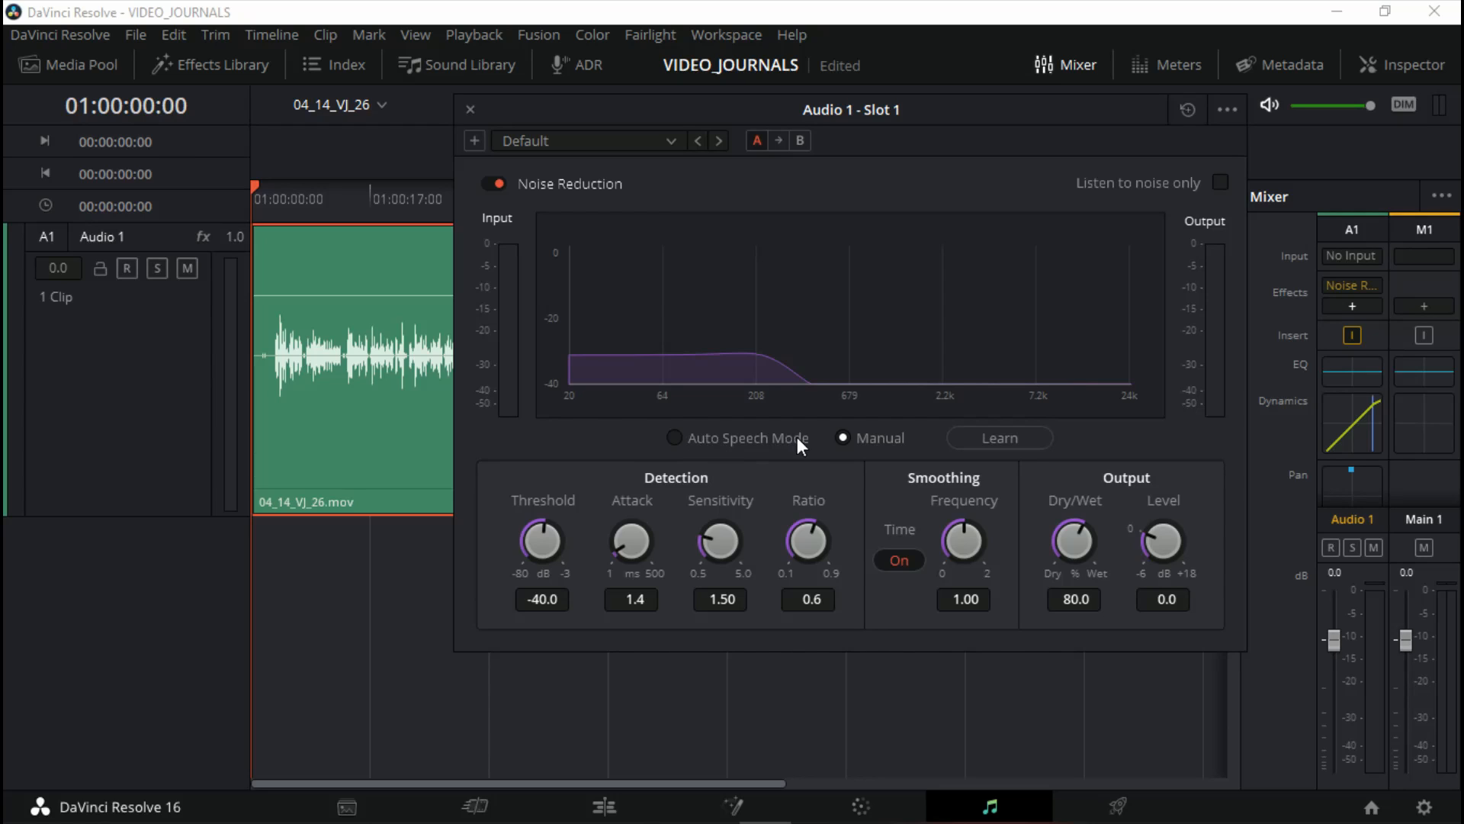
- Keep Noise Reduction in Manual mode and have it learn the noise profile from the clip's speech-free opening, ending at 01:00:02:13
{"action": "left_click", "coordinate": [674, 438]}
{"action": "left_click", "coordinate": [843, 438]}
{"action": "left_click_drag", "start_coordinate": [251, 182], "coordinate": [252, 181]}
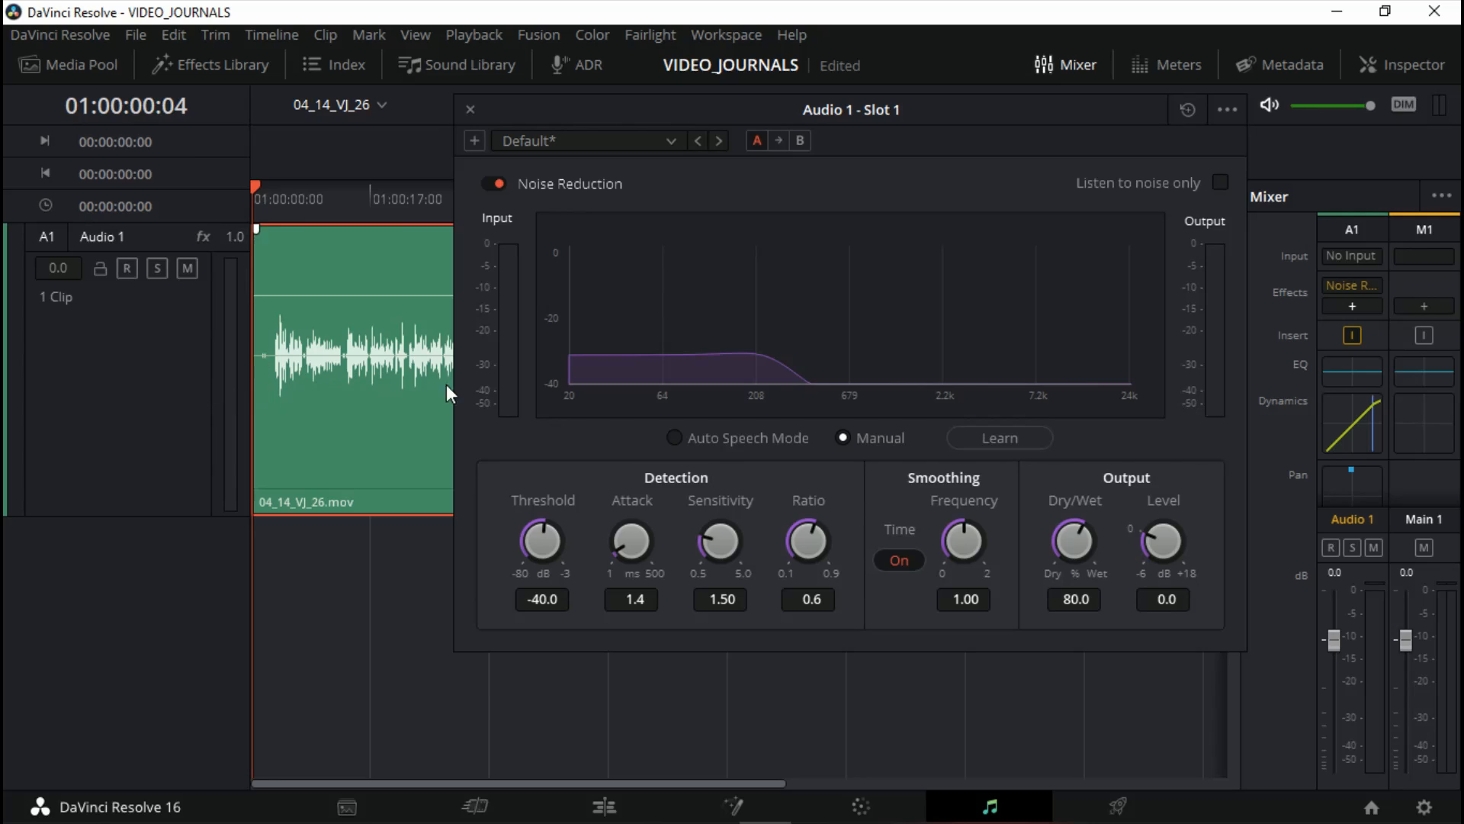
{"action": "left_click", "coordinate": [1016, 435]}
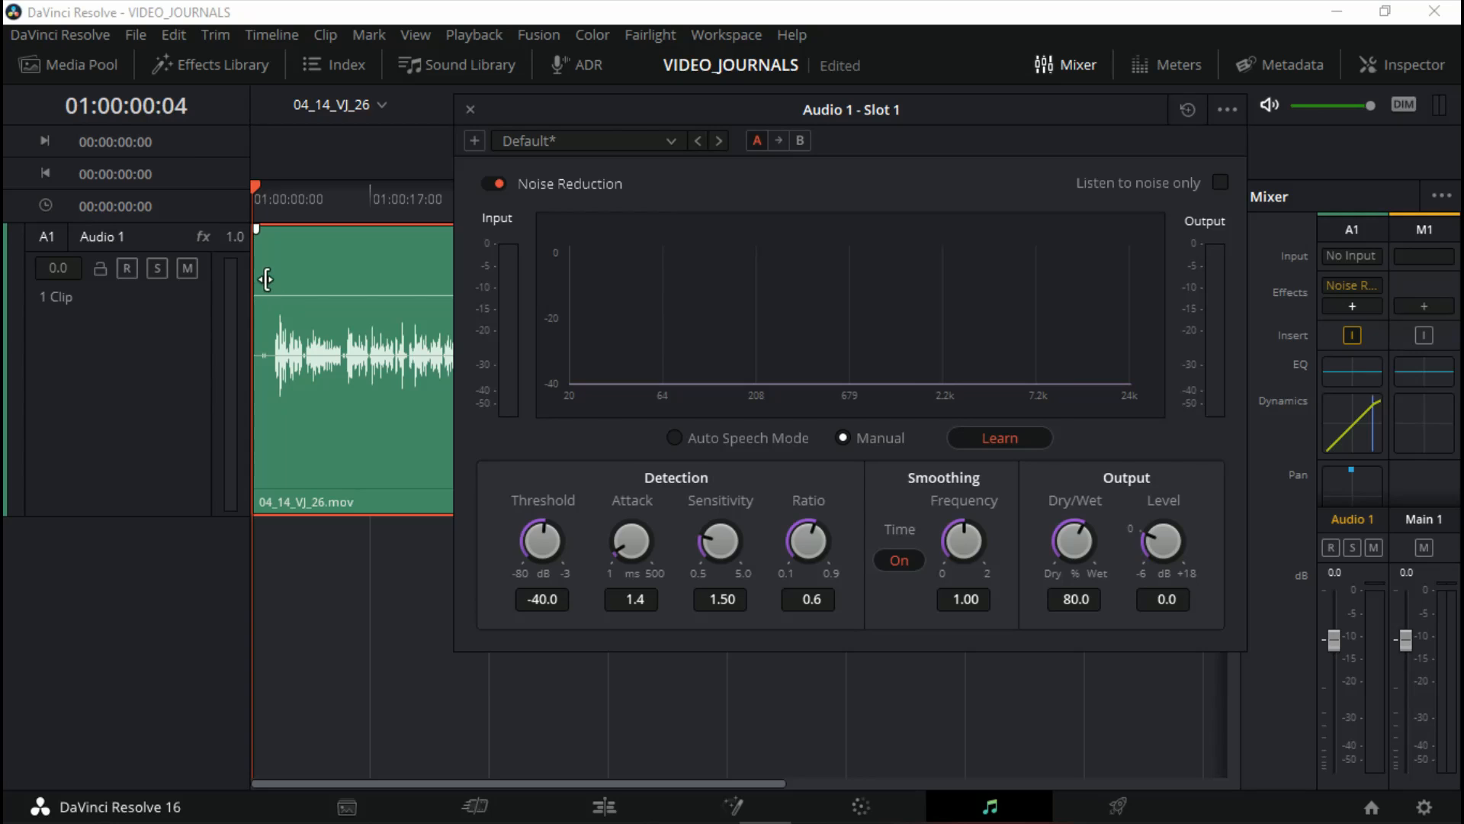
{"action": "key", "text": "space"}
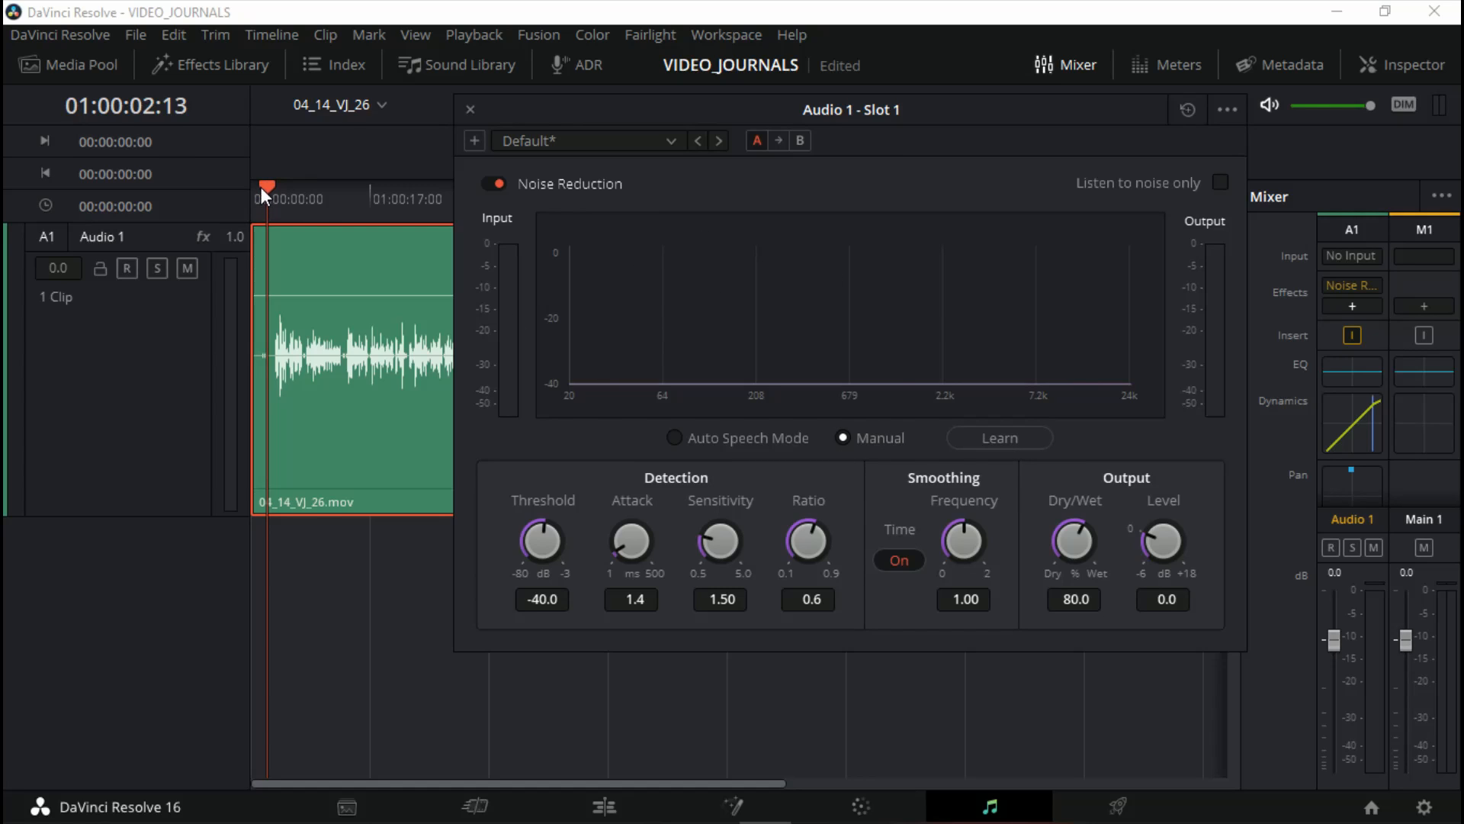
- Play the clip from the start while switching Noise Reduction off and on to compare the sound, and close the effect's window
{"action": "left_click_drag", "start_coordinate": [267, 185], "coordinate": [235, 183]}
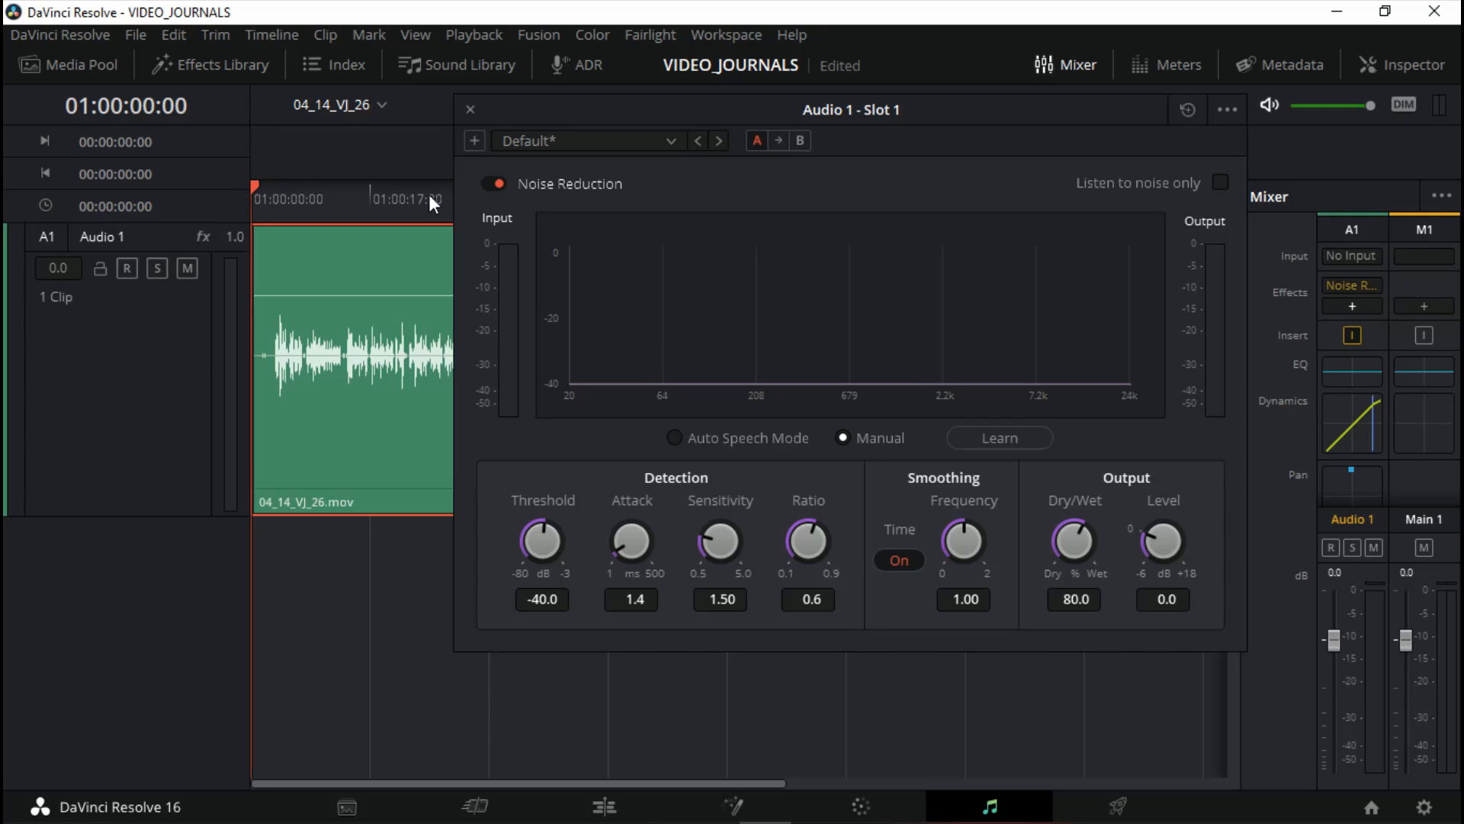
{"action": "left_click", "coordinate": [497, 185]}
{"action": "key", "text": "space"}
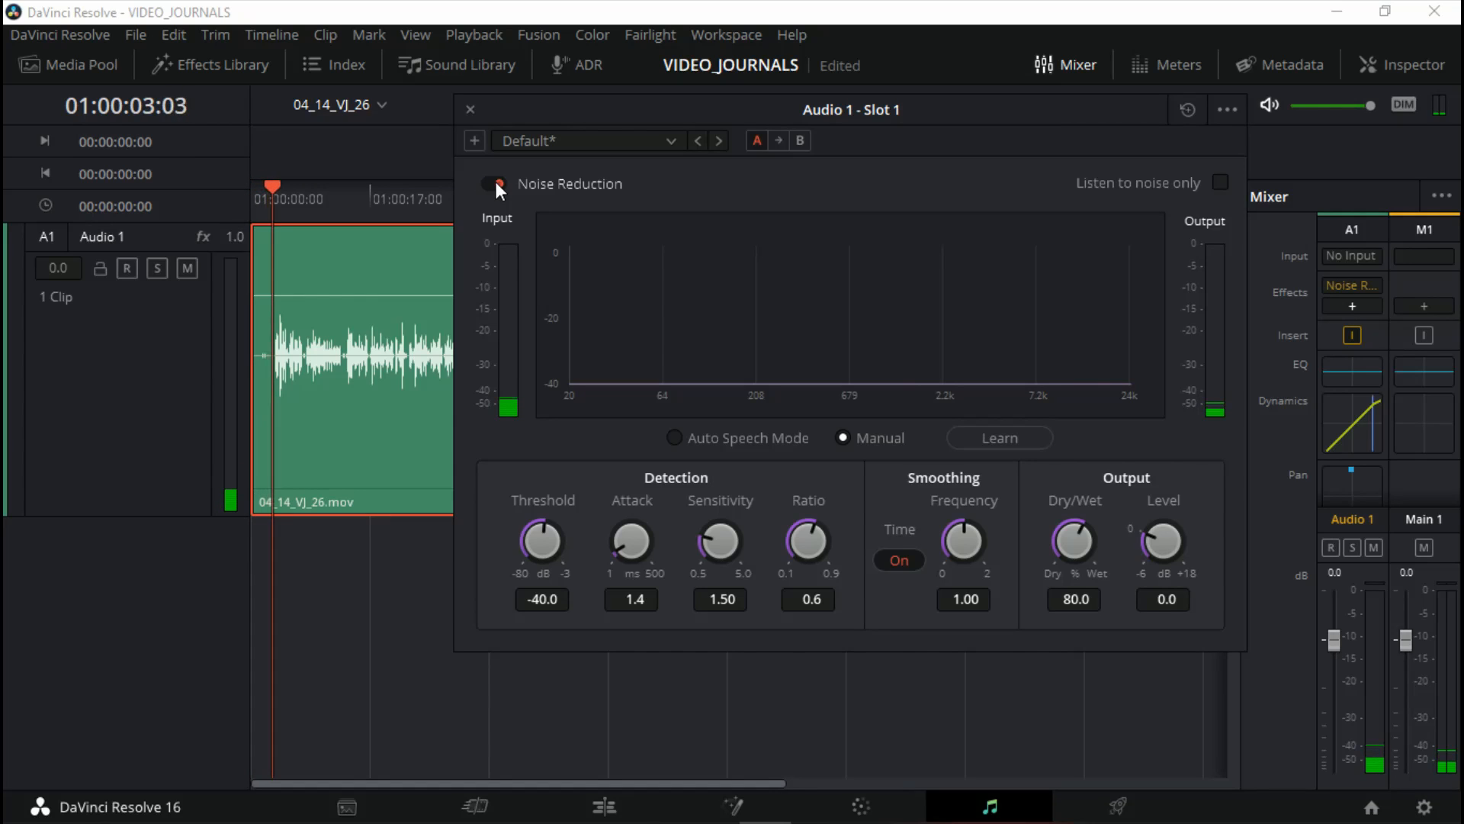
{"action": "left_click", "coordinate": [495, 183]}
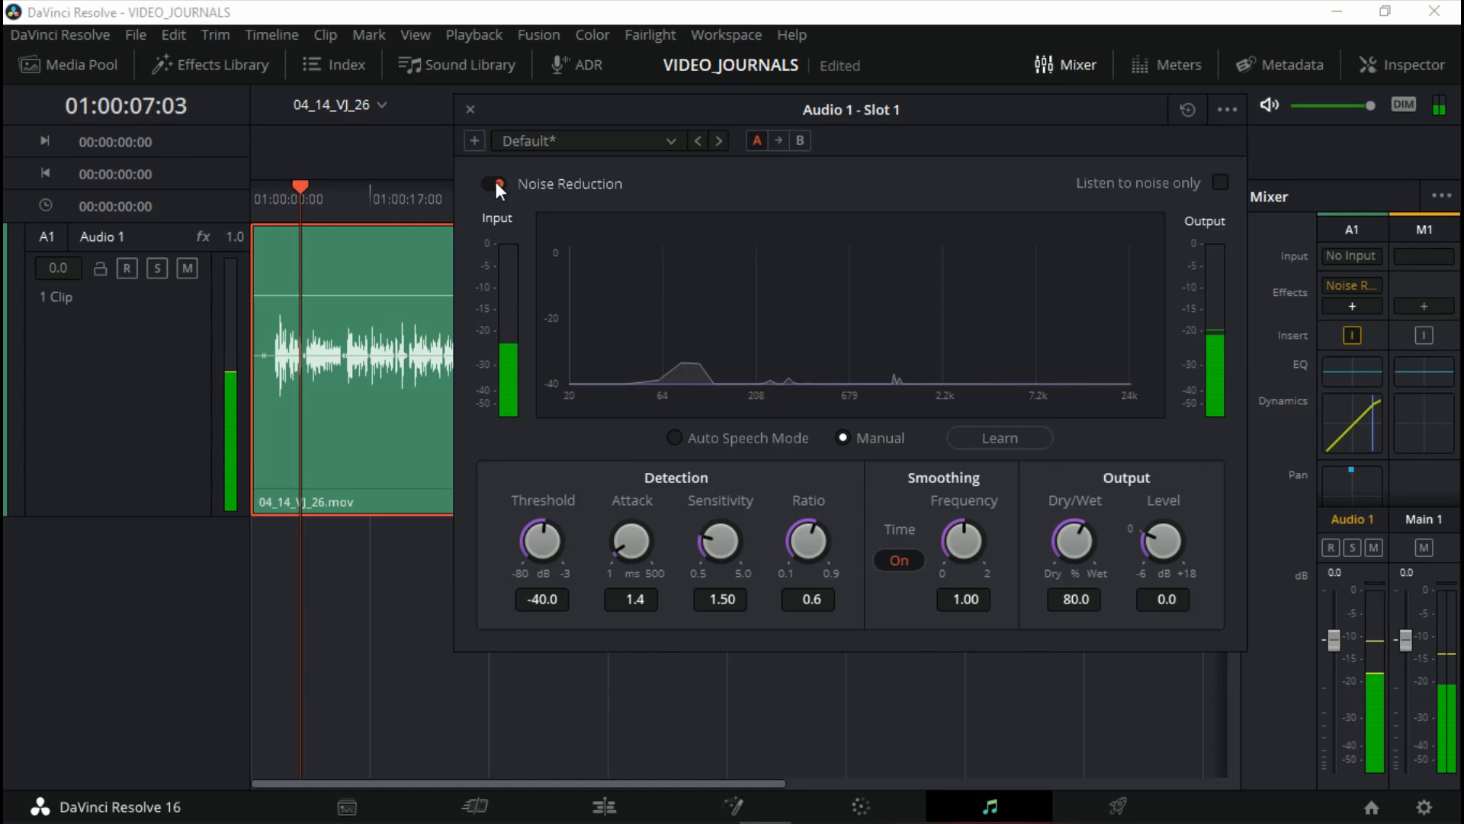
{"action": "left_click", "coordinate": [496, 183]}
{"action": "left_click", "coordinate": [495, 183]}
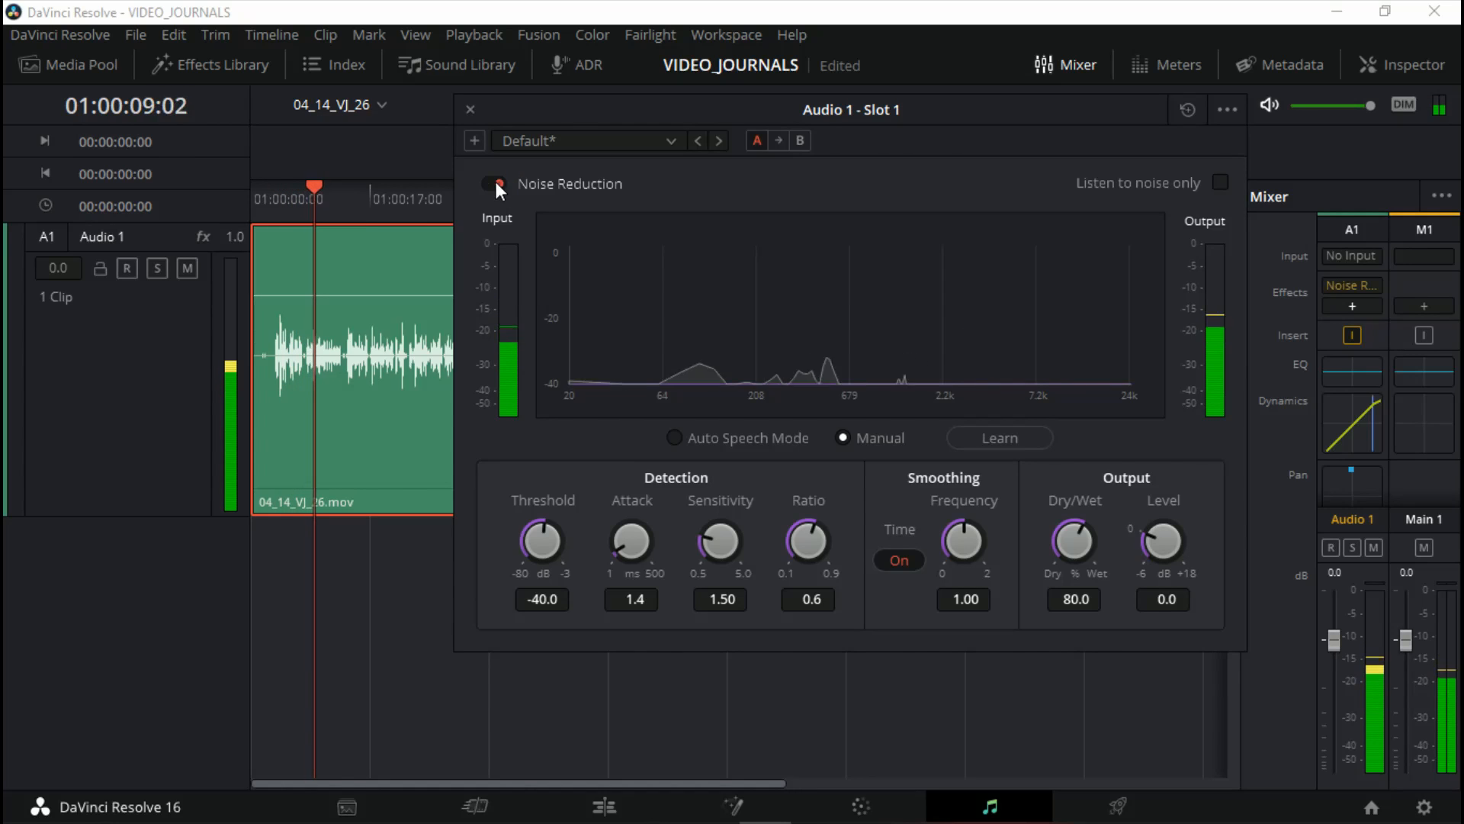
{"action": "left_click_drag", "start_coordinate": [569, 108], "coordinate": [427, 111]}
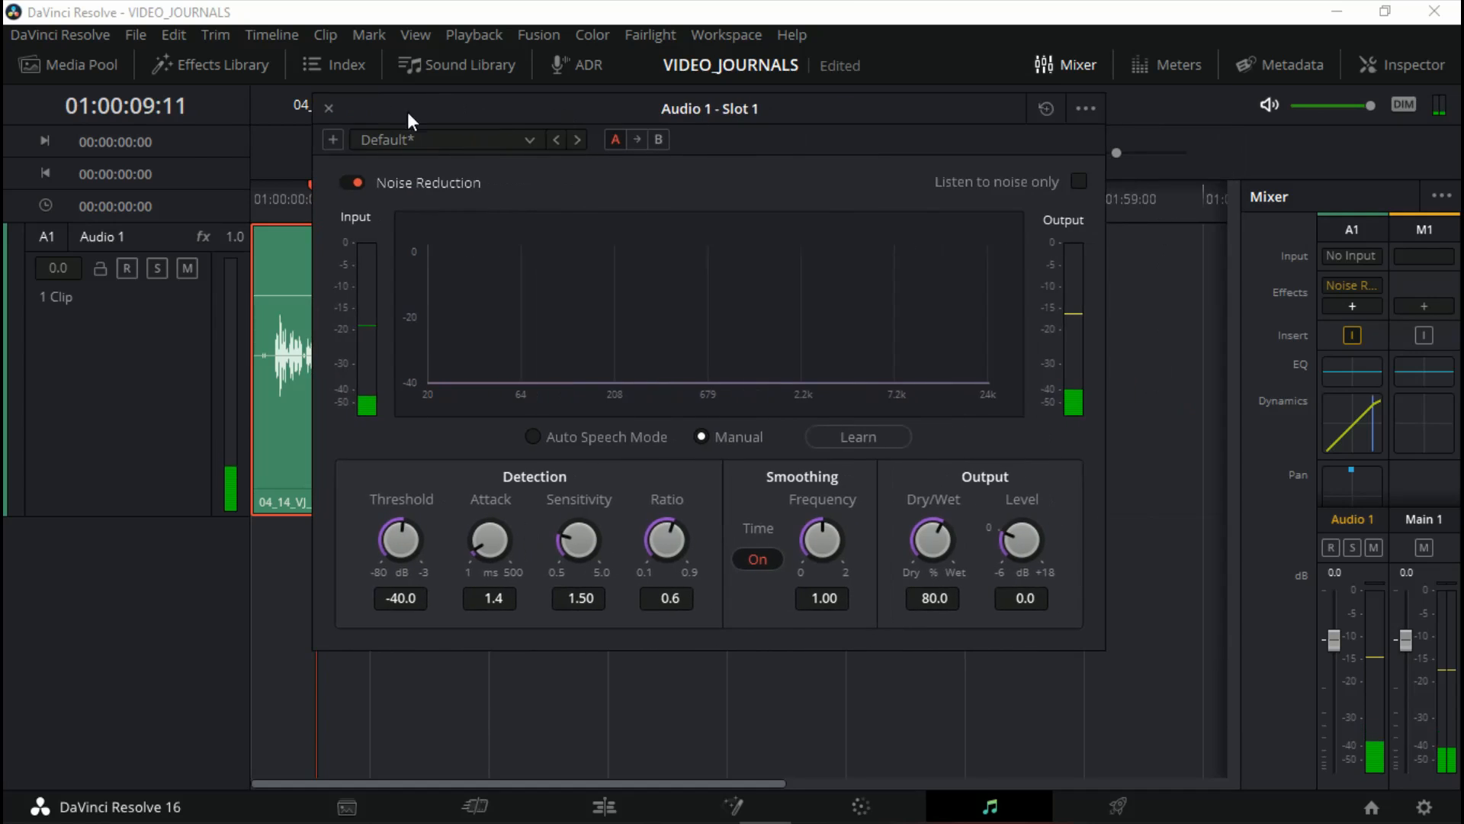
{"action": "left_click", "coordinate": [330, 108]}
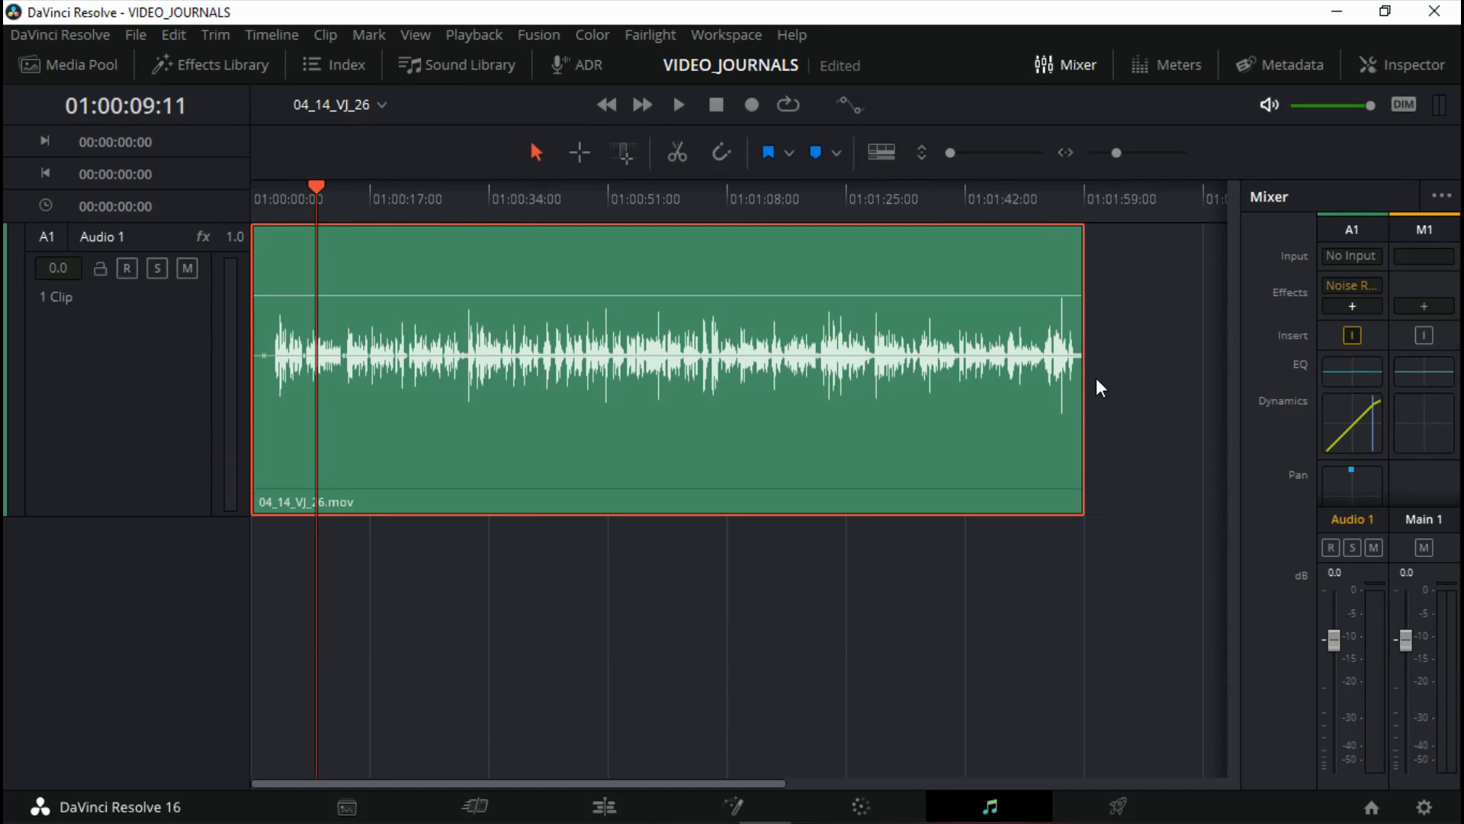
- Reopen the Noise Reduction settings on Audio 1 for a brief look, close them, and return the playhead to the start
{"action": "mouse_move", "coordinate": [1351, 297]}
{"action": "left_click", "coordinate": [1352, 286]}
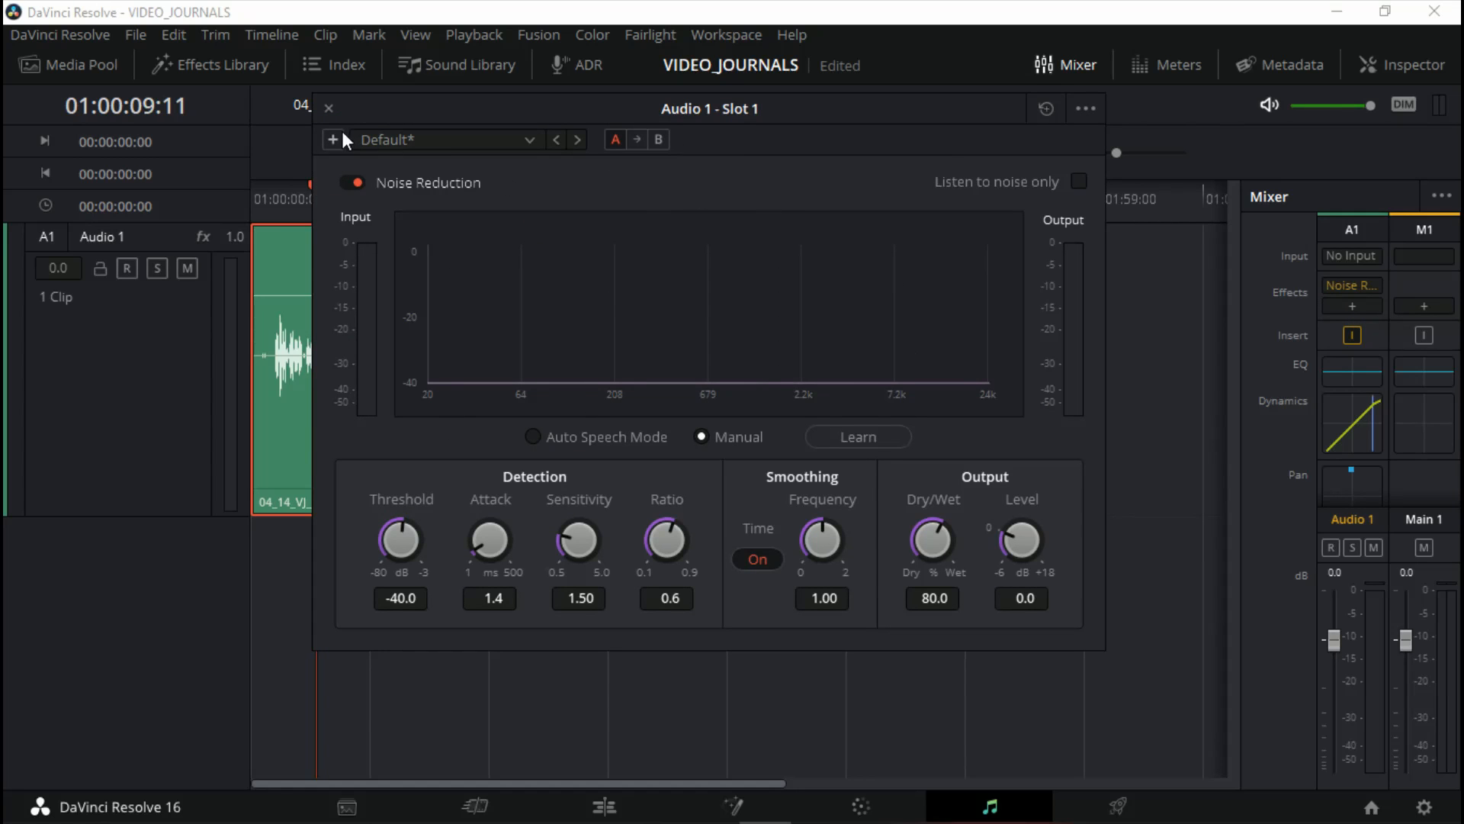
{"action": "left_click", "coordinate": [329, 109]}
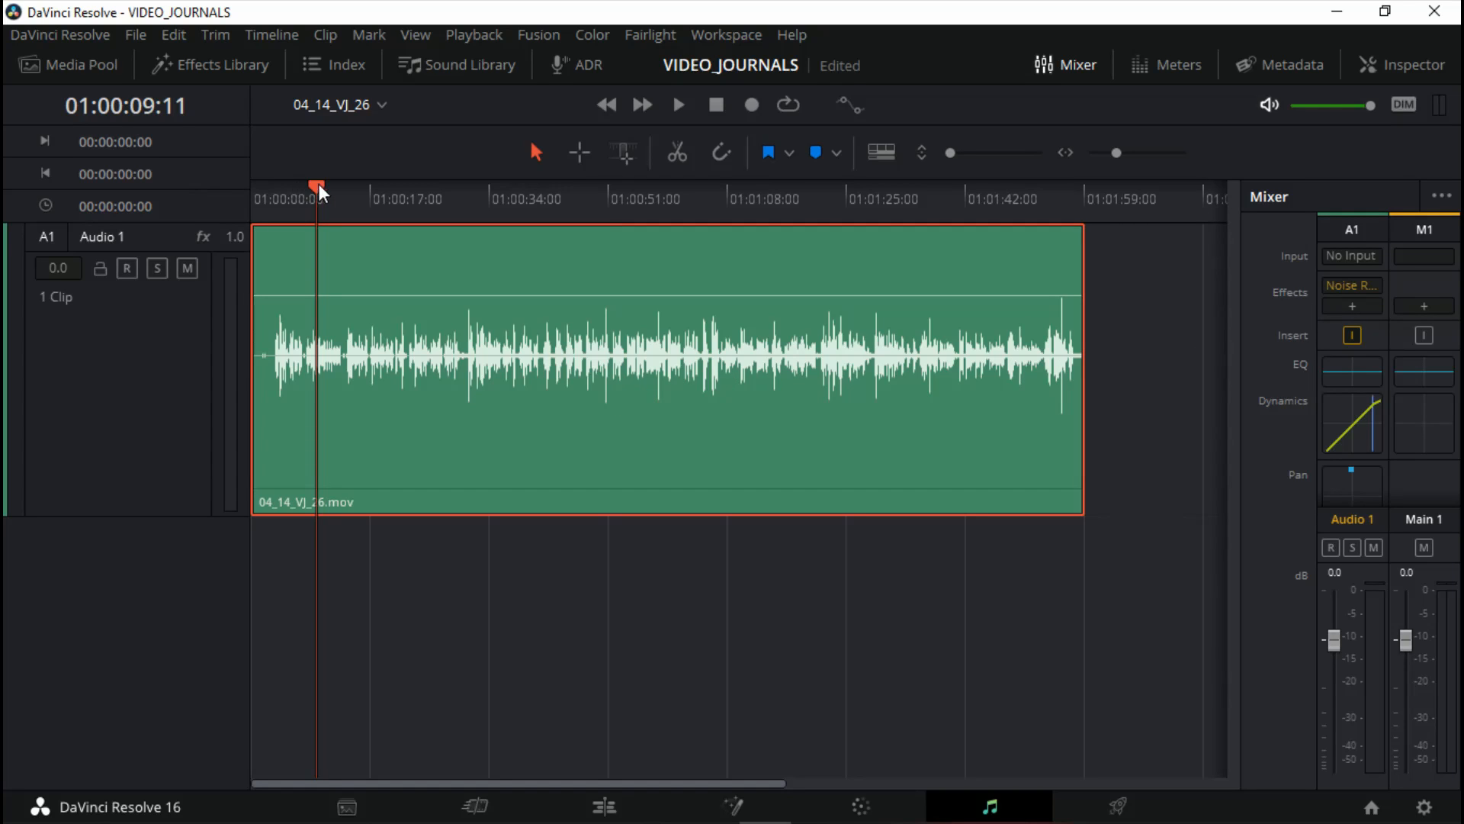
{"action": "left_click_drag", "start_coordinate": [317, 187], "coordinate": [254, 199]}
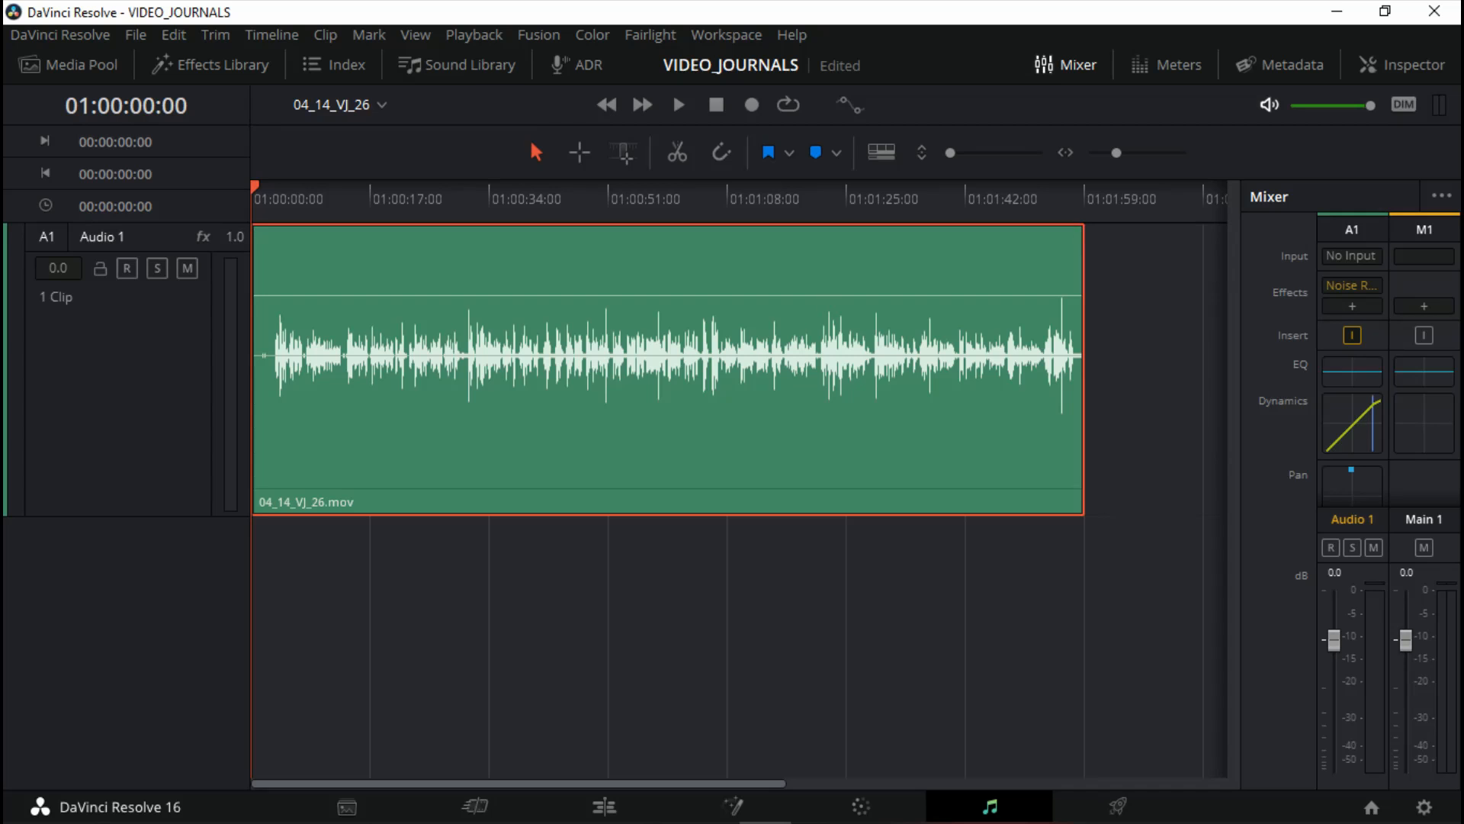
- Open the Equalizer of Audio 1 and enable Band 1 and Band 6 to cut the lowest and highest frequencies
{"action": "double_click", "coordinate": [1352, 372]}
{"action": "left_click_drag", "start_coordinate": [953, 203], "coordinate": [869, 38]}
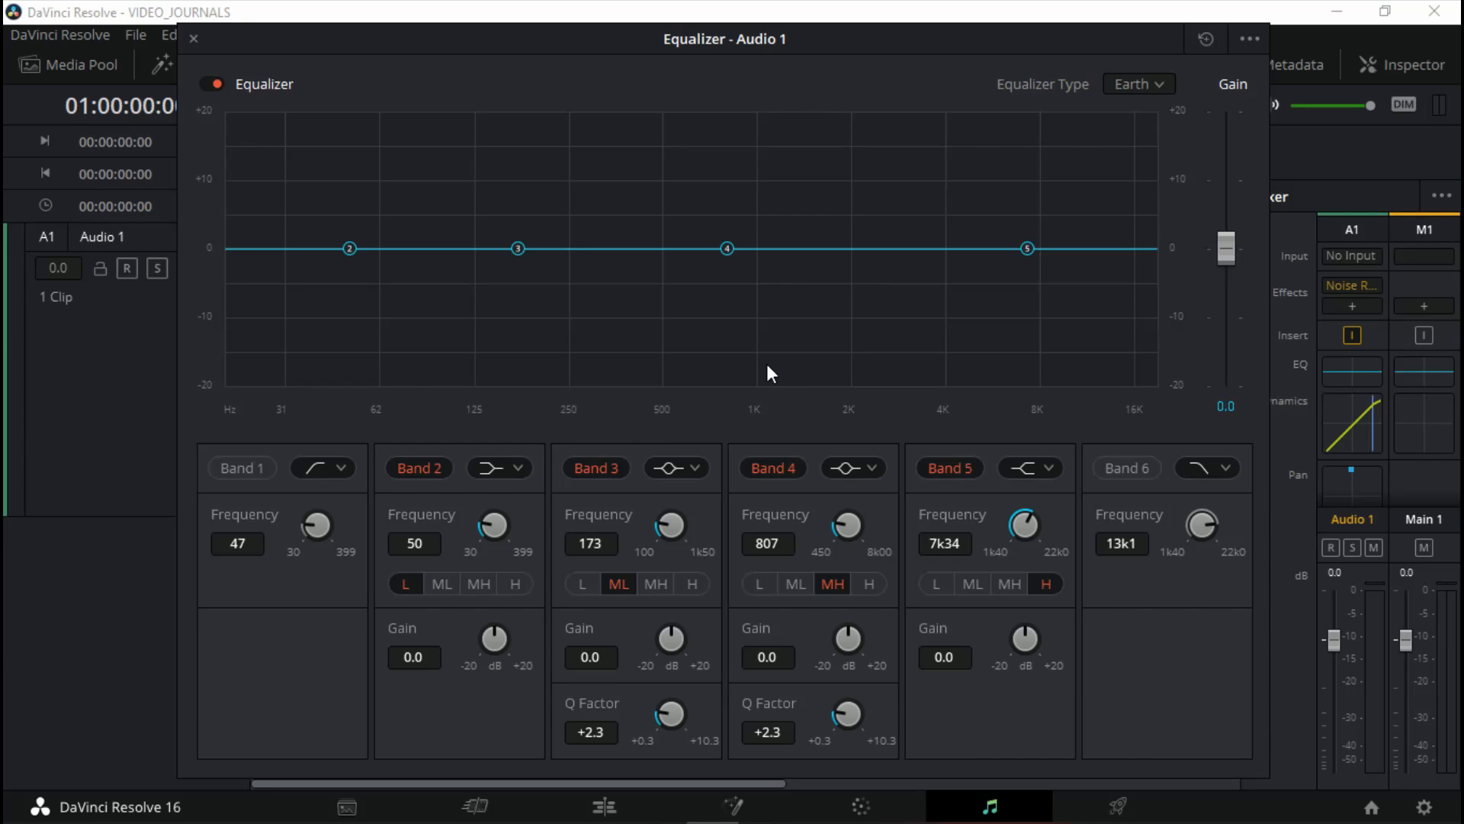
{"action": "left_click_drag", "start_coordinate": [649, 34], "coordinate": [693, 28]}
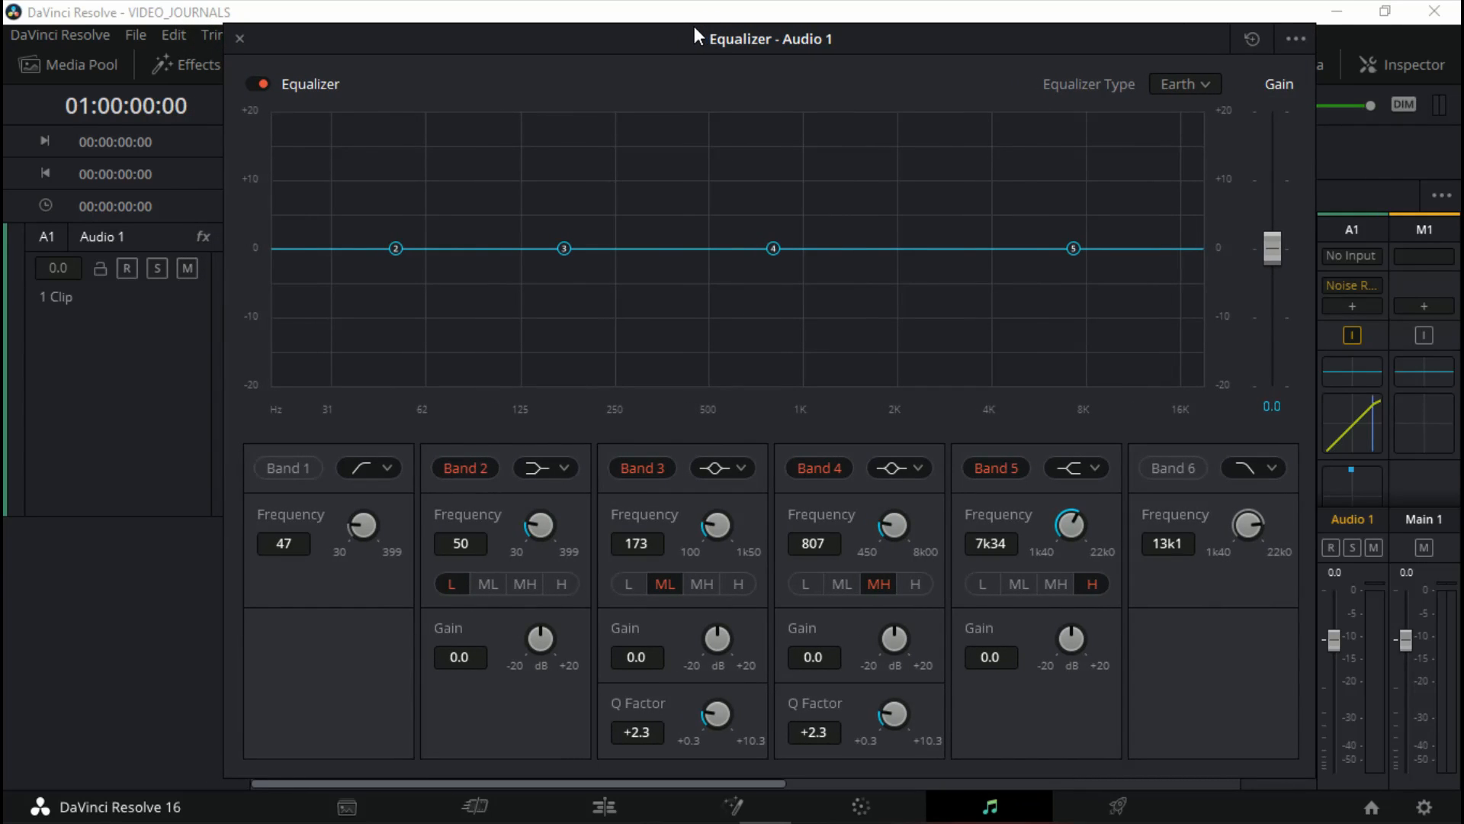
{"action": "left_click", "coordinate": [285, 465]}
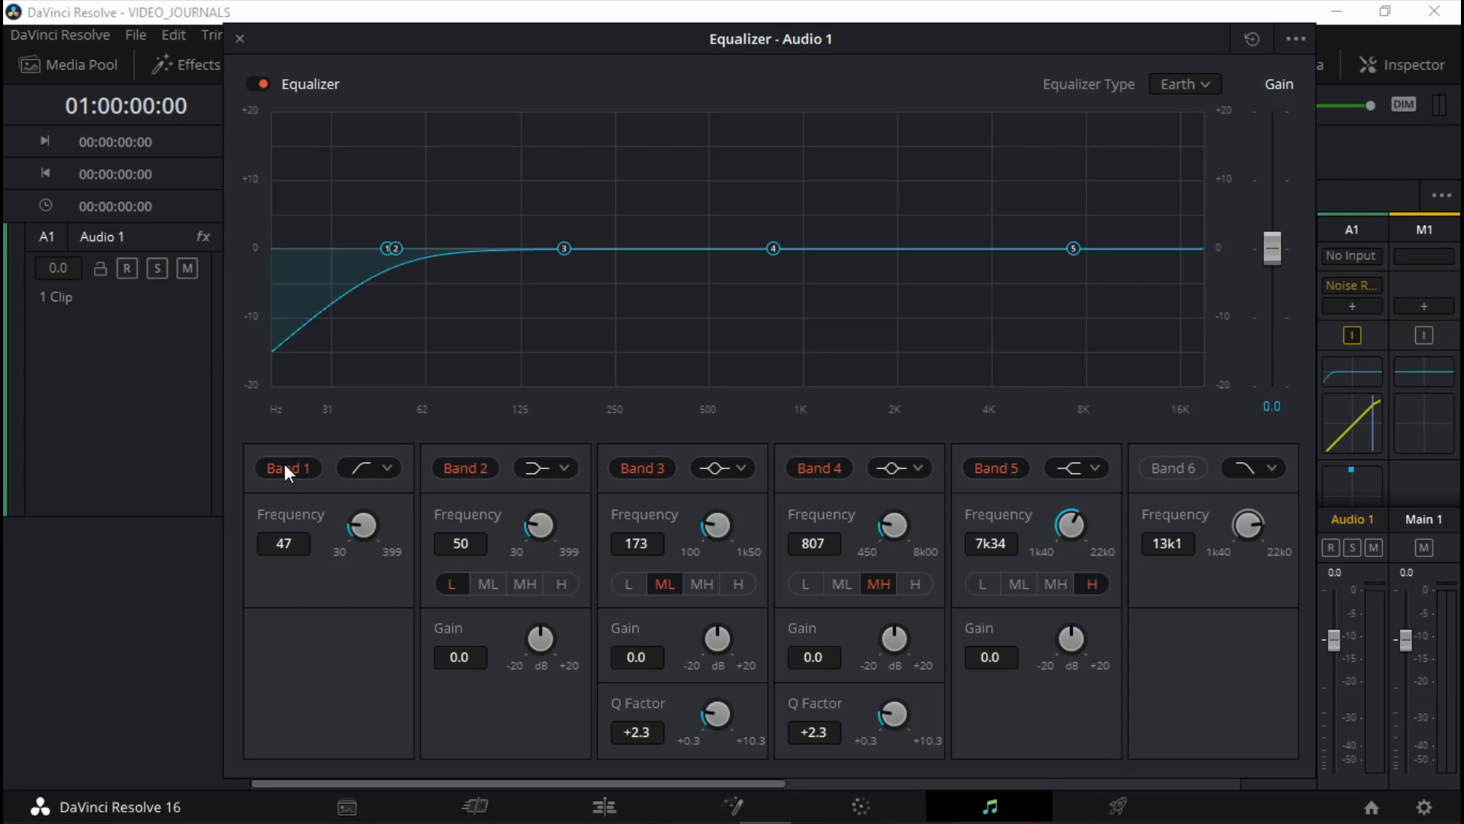
{"action": "left_click", "coordinate": [1193, 465]}
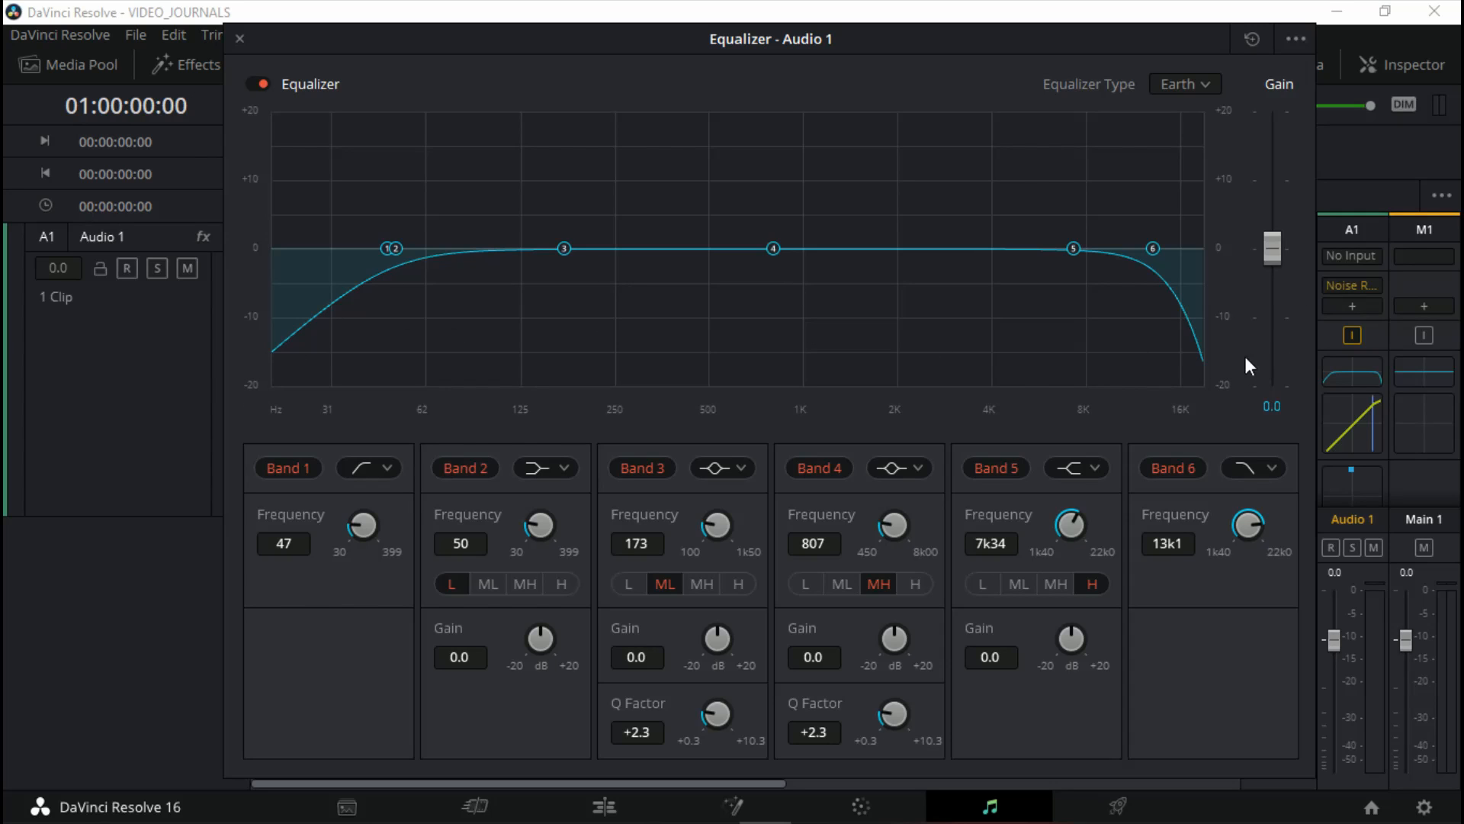
- Shape Equalizer Band 3 into a narrow peak with +20.0 dB gain and a Q Factor of +10.3, positioned at 111 Hz
{"action": "left_click_drag", "start_coordinate": [793, 39], "coordinate": [914, 40]}
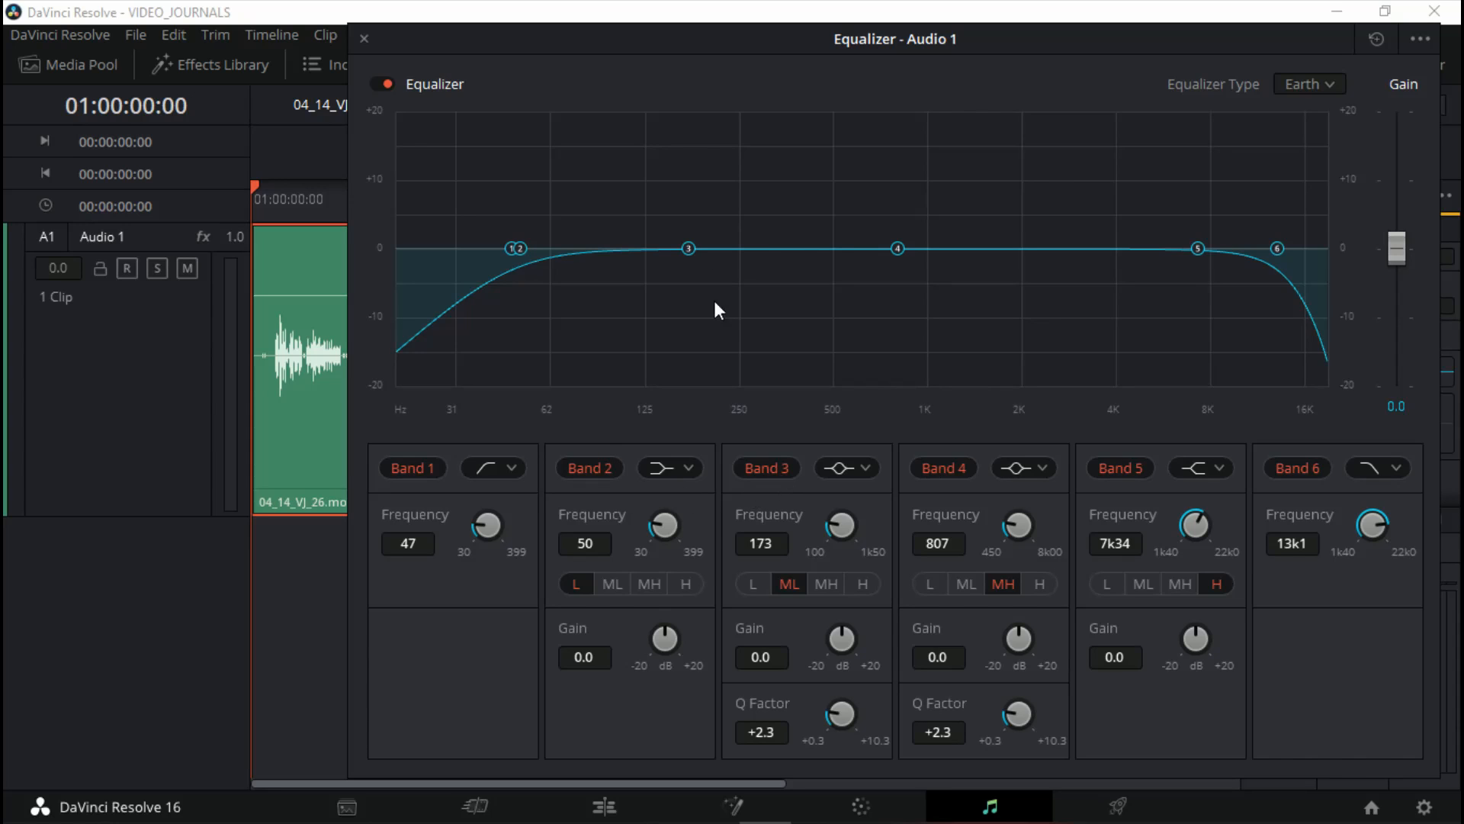
{"action": "left_click_drag", "start_coordinate": [688, 246], "coordinate": [677, 90]}
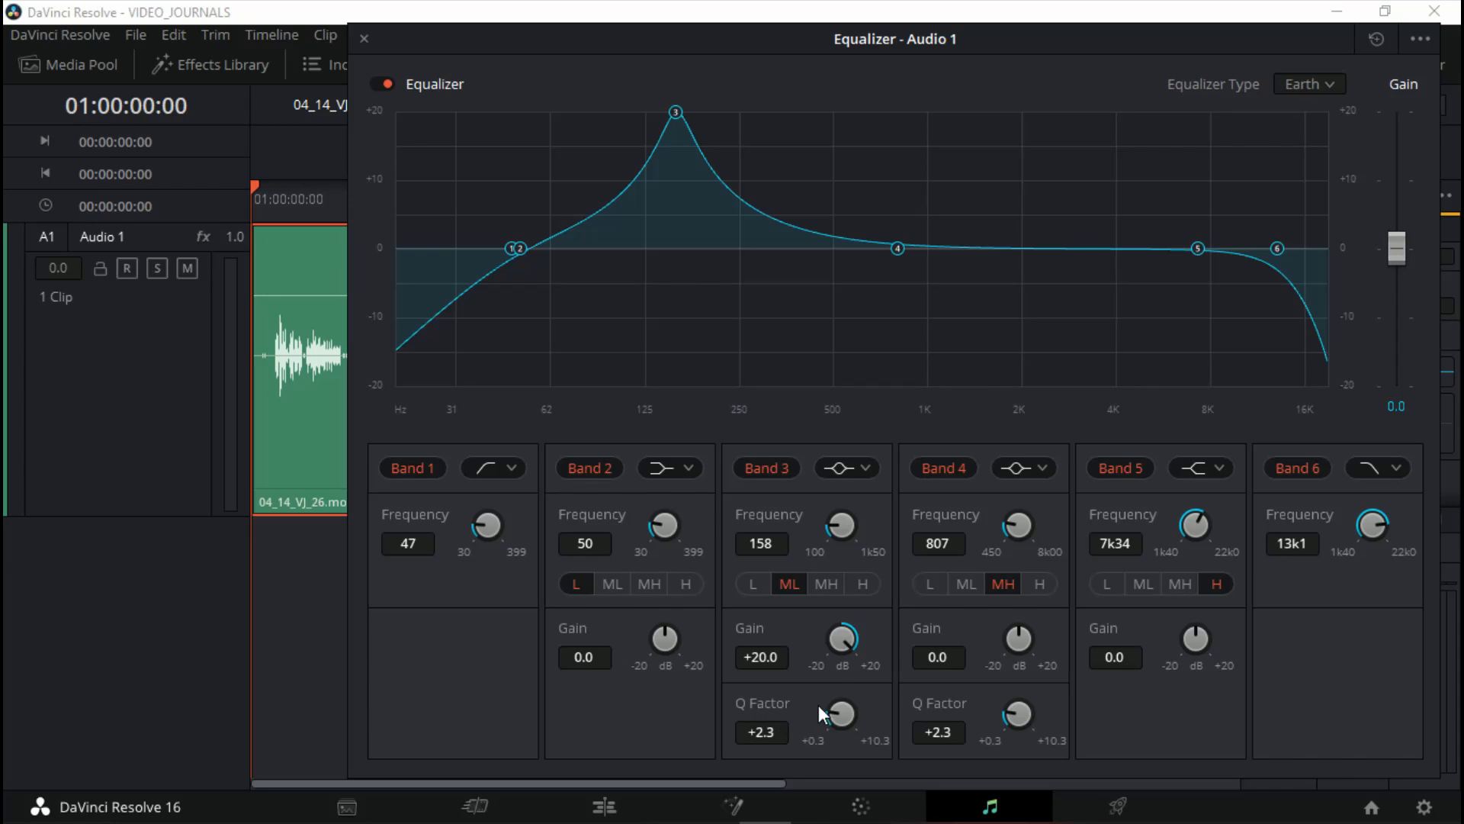
{"action": "left_click_drag", "start_coordinate": [837, 715], "coordinate": [1210, 751]}
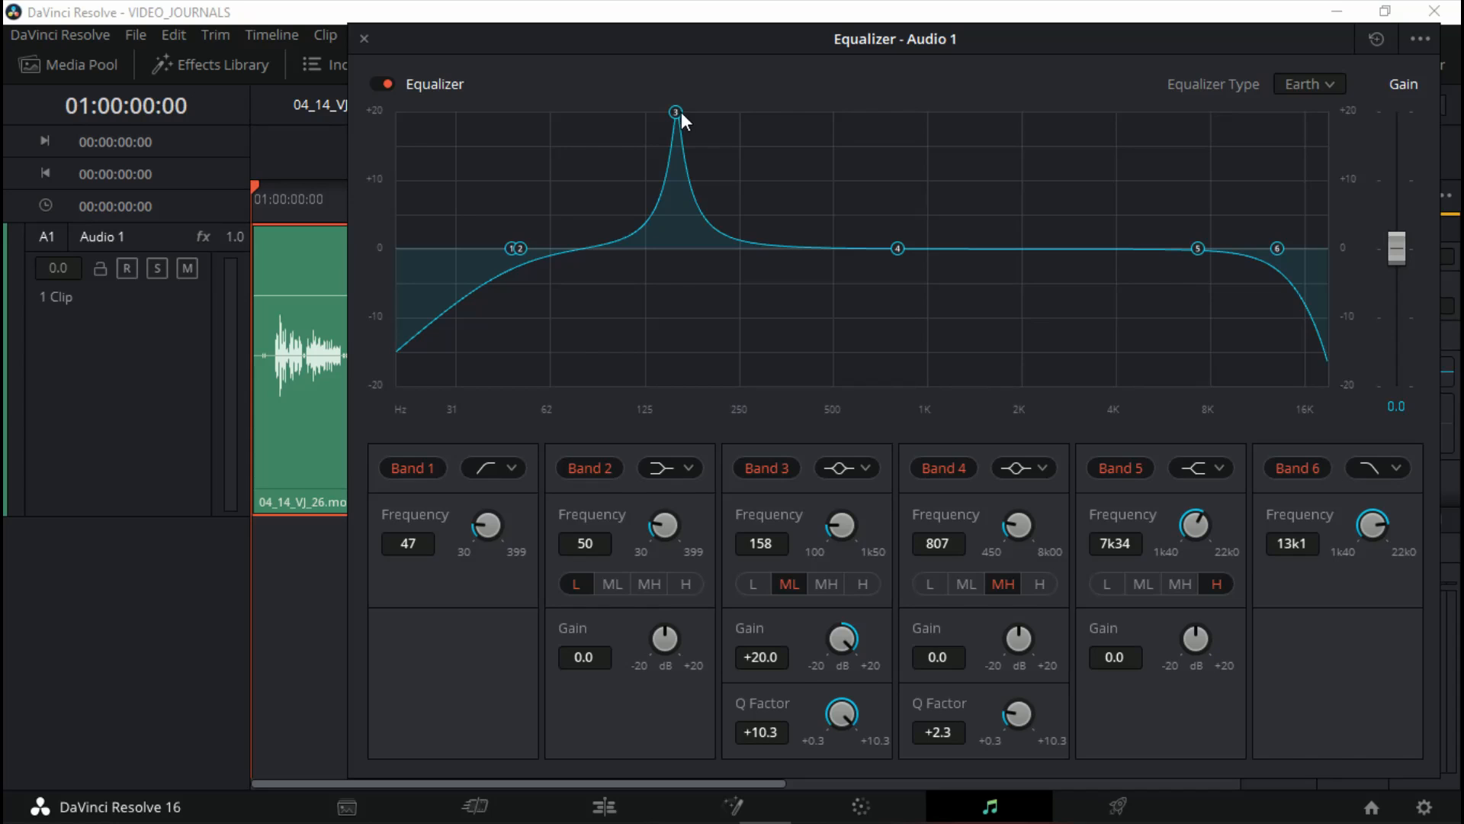
{"action": "left_click_drag", "start_coordinate": [676, 112], "coordinate": [630, 90]}
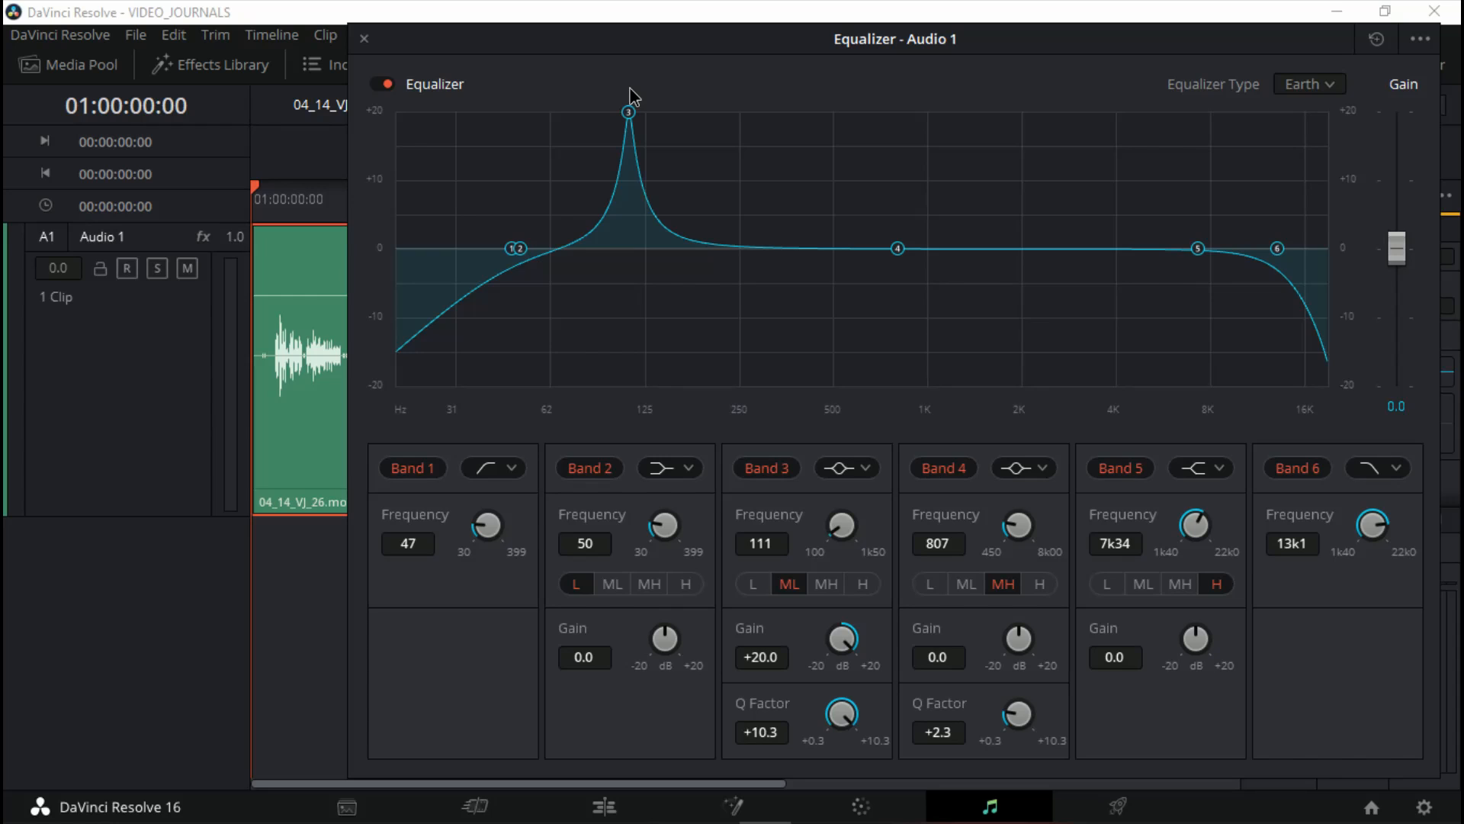
- Play the clip while sweeping the Band 3 peak up through the frequencies, and turn it into a -16.5 dB cut at 520 Hz
{"action": "key", "text": "space"}
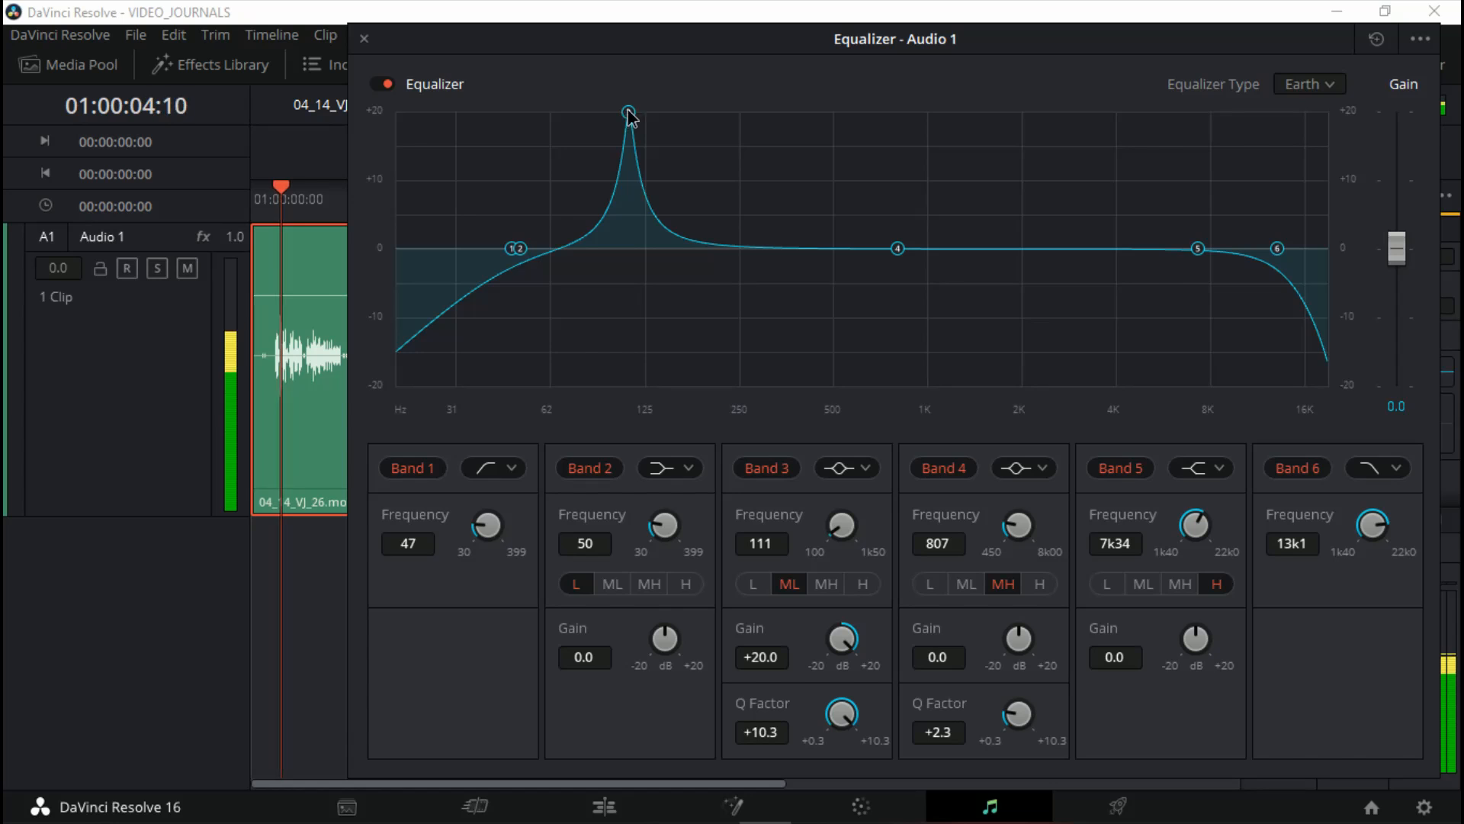
{"action": "left_click_drag", "start_coordinate": [621, 112], "coordinate": [832, 88]}
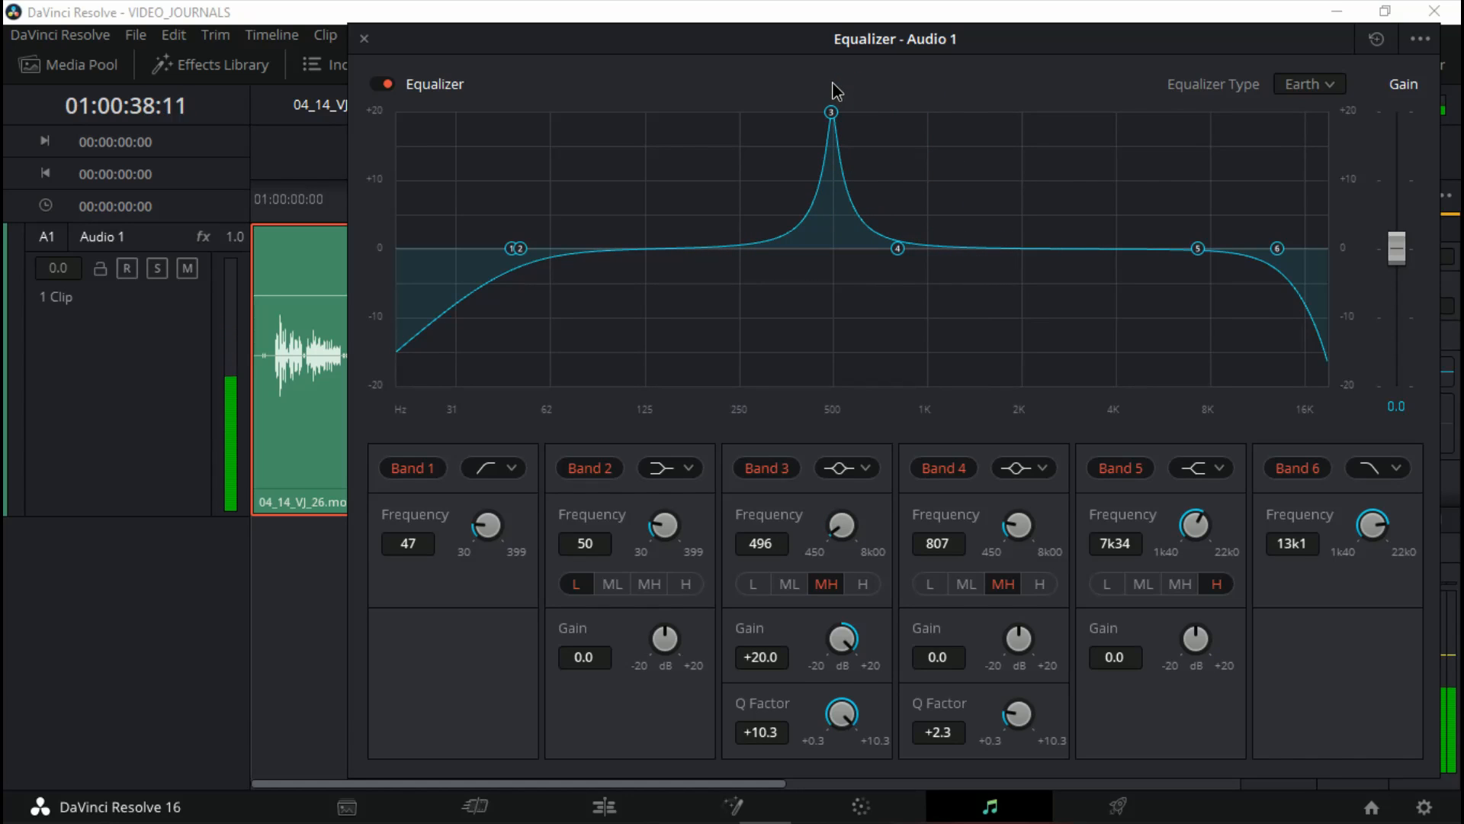
{"action": "mouse_move", "coordinate": [832, 83]}
{"action": "left_mouse_down"}
{"action": "mouse_move", "coordinate": [784, 82]}
{"action": "mouse_move", "coordinate": [839, 74]}
{"action": "left_mouse_up"}
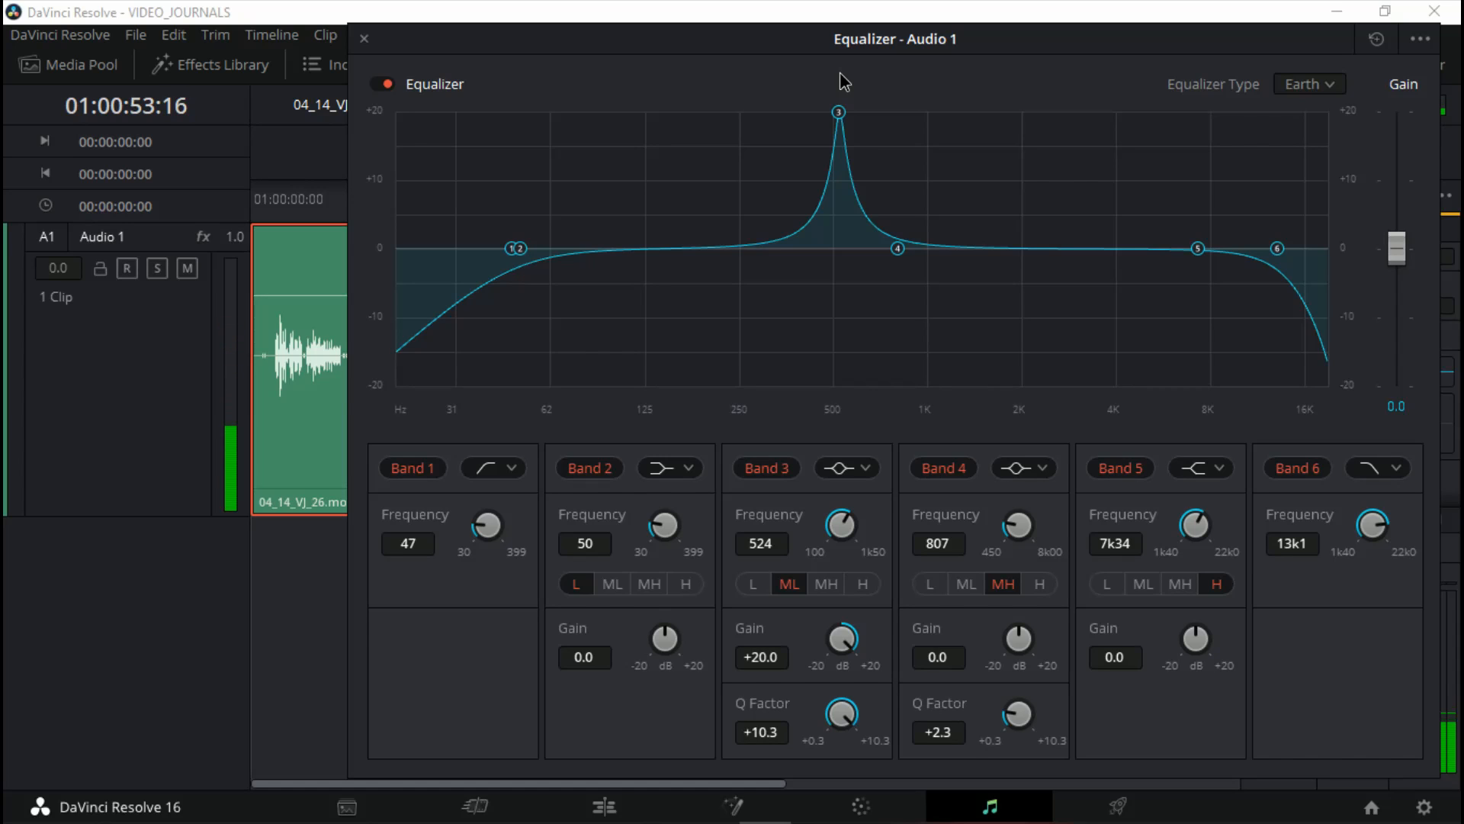
{"action": "left_click_drag", "start_coordinate": [840, 72], "coordinate": [838, 365]}
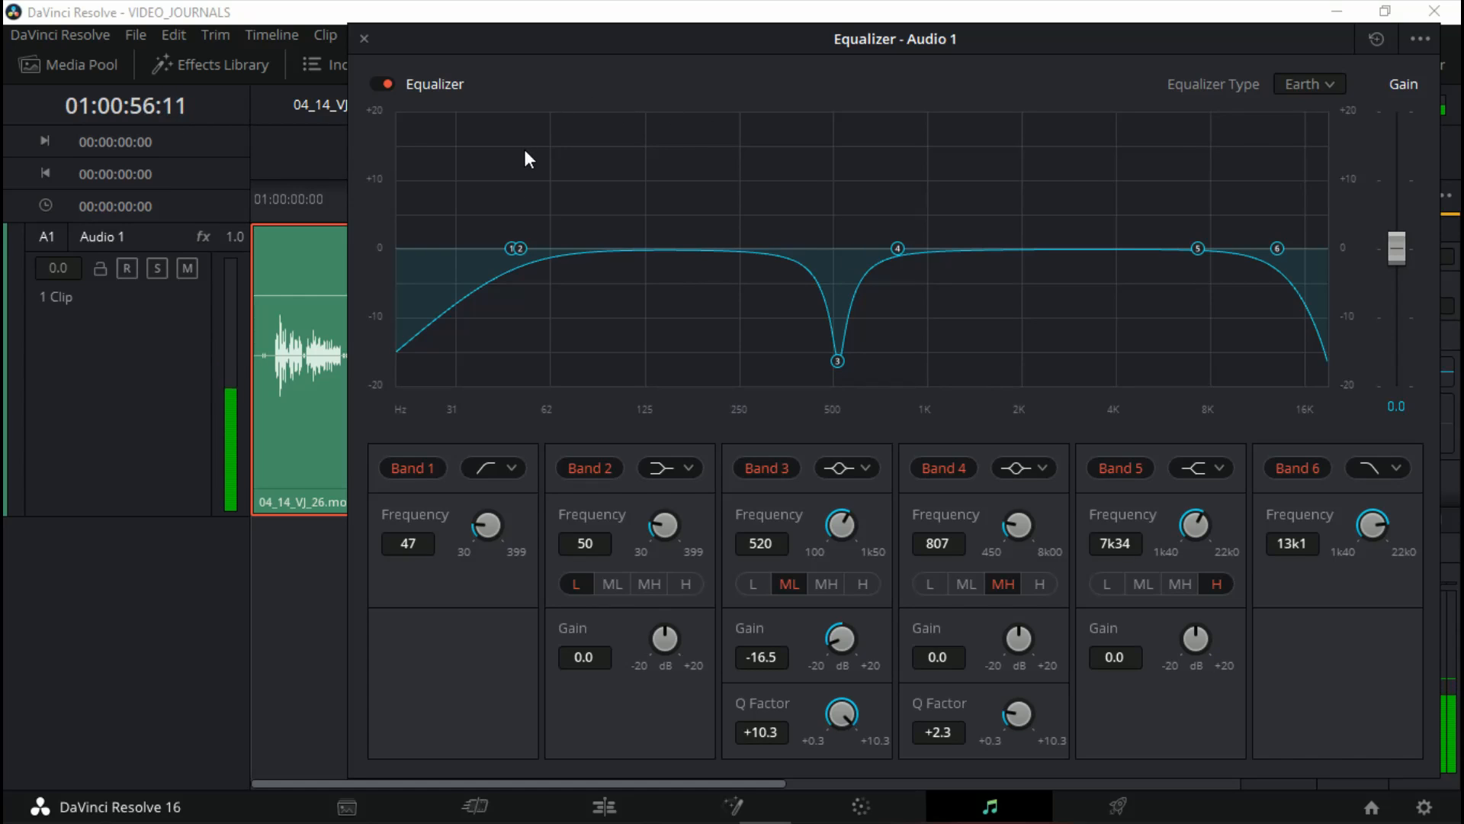
- Compare the playing voice with the Equalizer switched off and on, leave it enabled, stop playback and close the Equalizer
{"action": "left_click", "coordinate": [382, 82]}
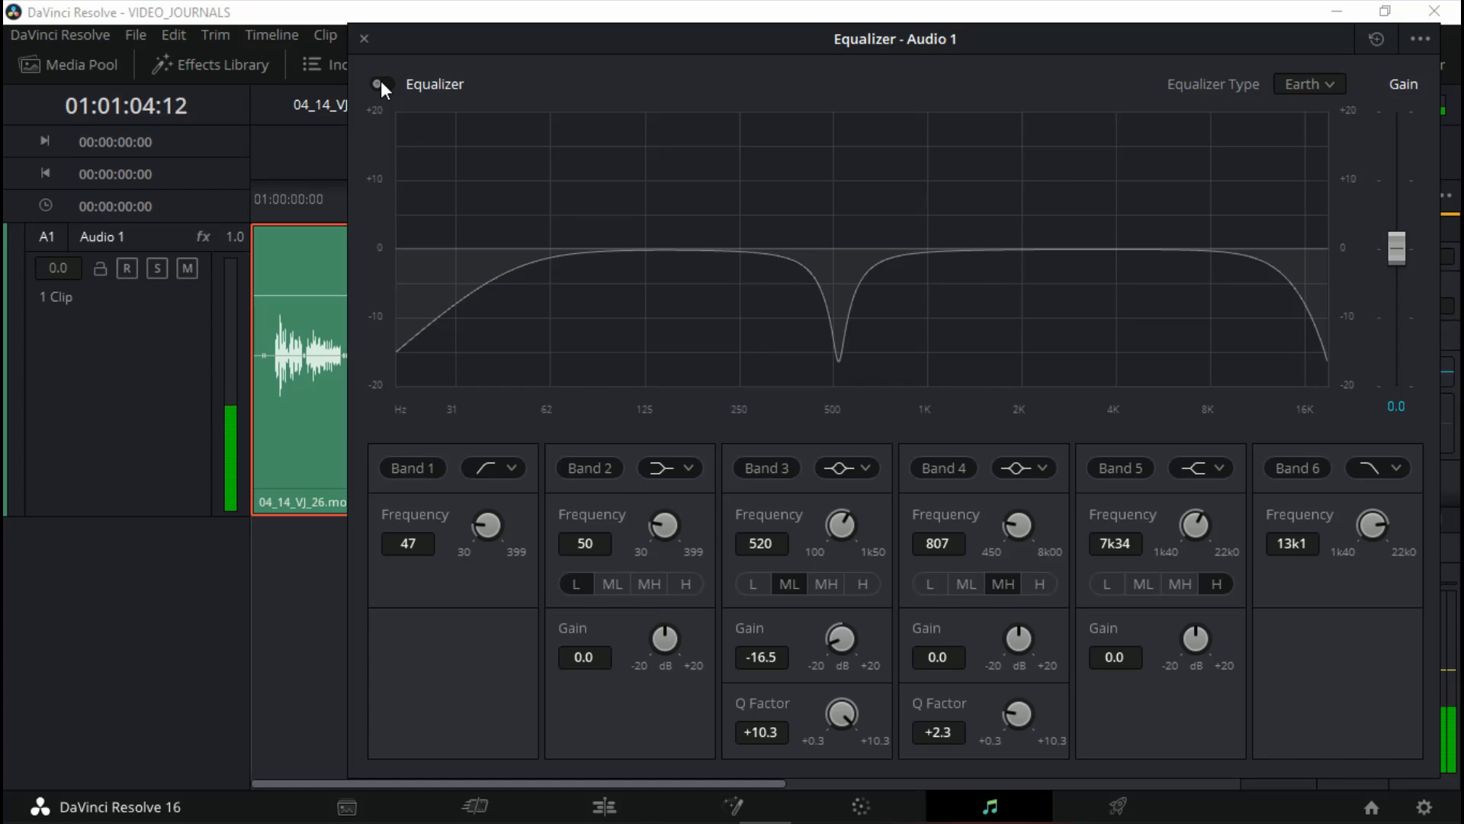
{"action": "left_click", "coordinate": [381, 82]}
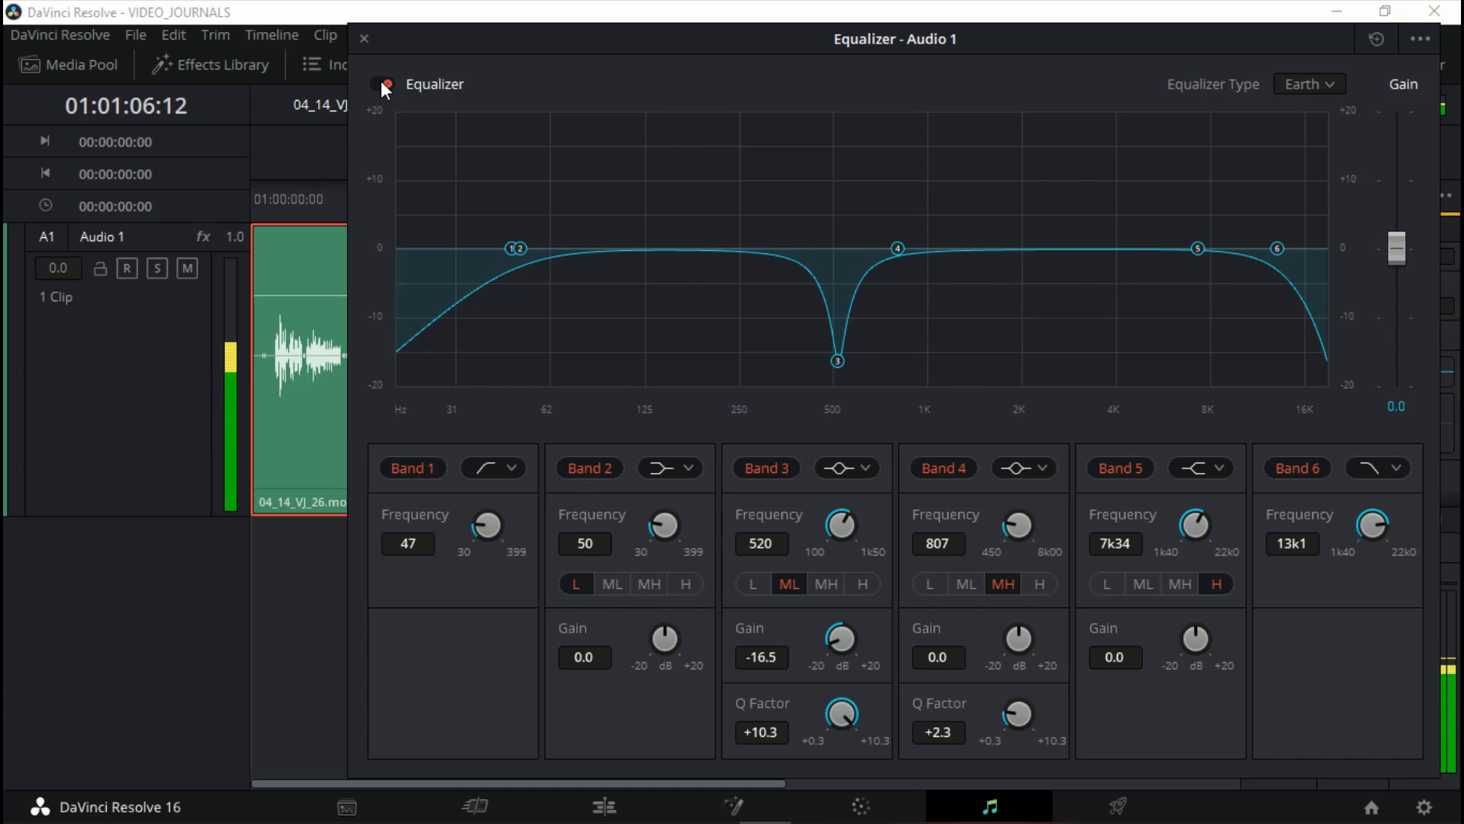
{"action": "left_click", "coordinate": [382, 82]}
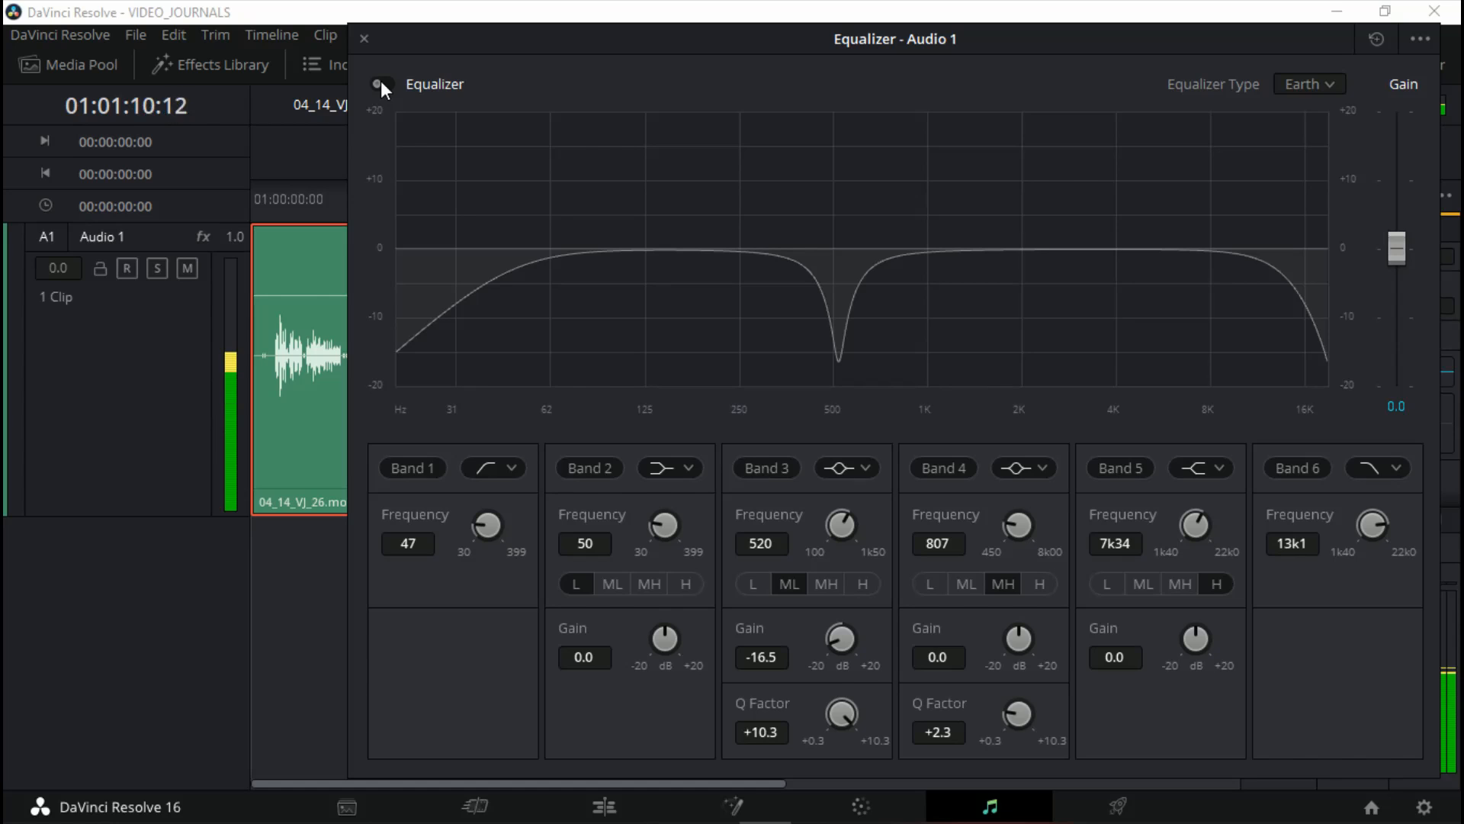
{"action": "left_click", "coordinate": [382, 82]}
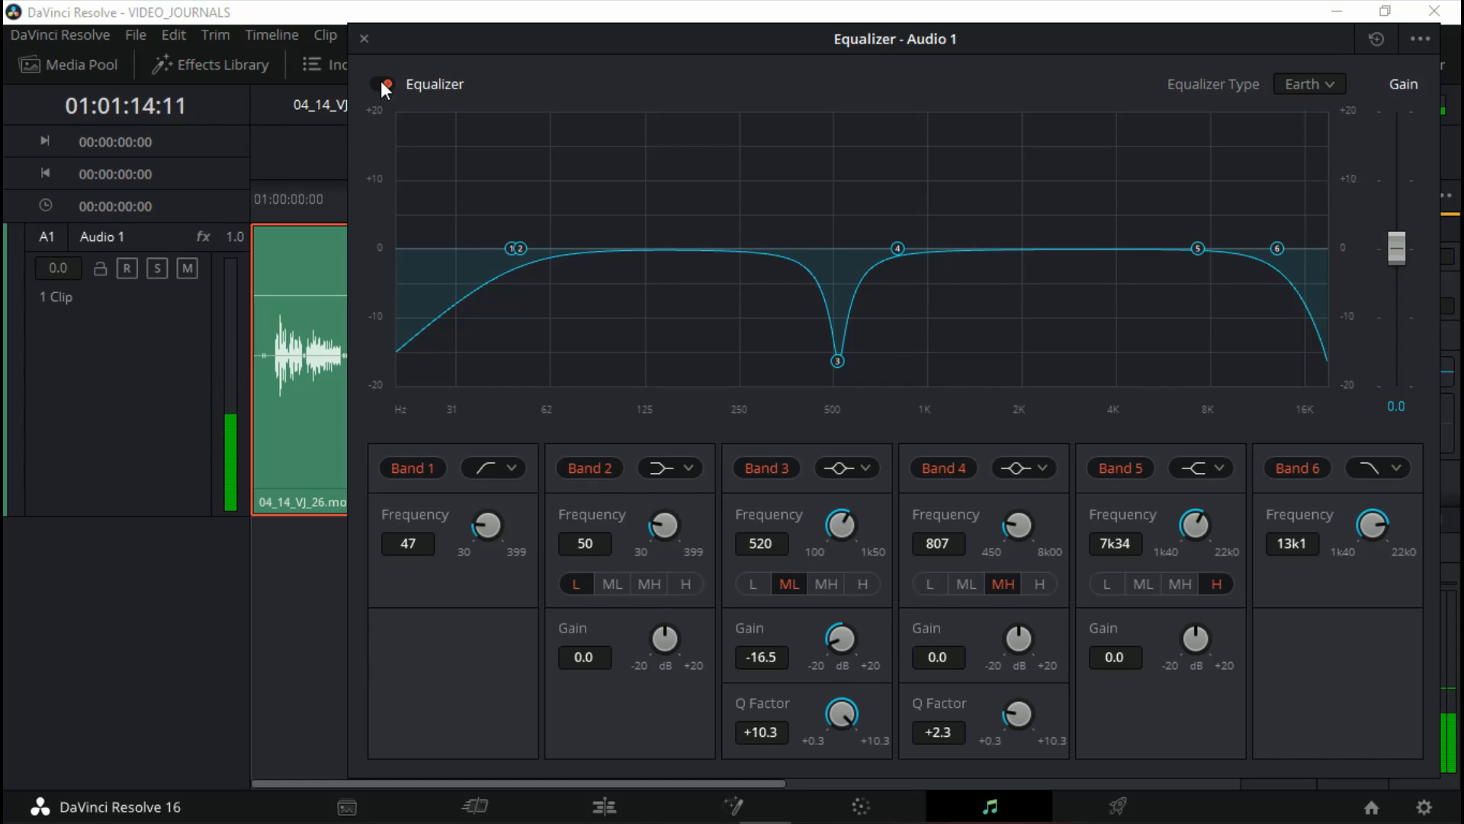
{"action": "key", "text": "space"}
{"action": "left_click", "coordinate": [364, 39]}
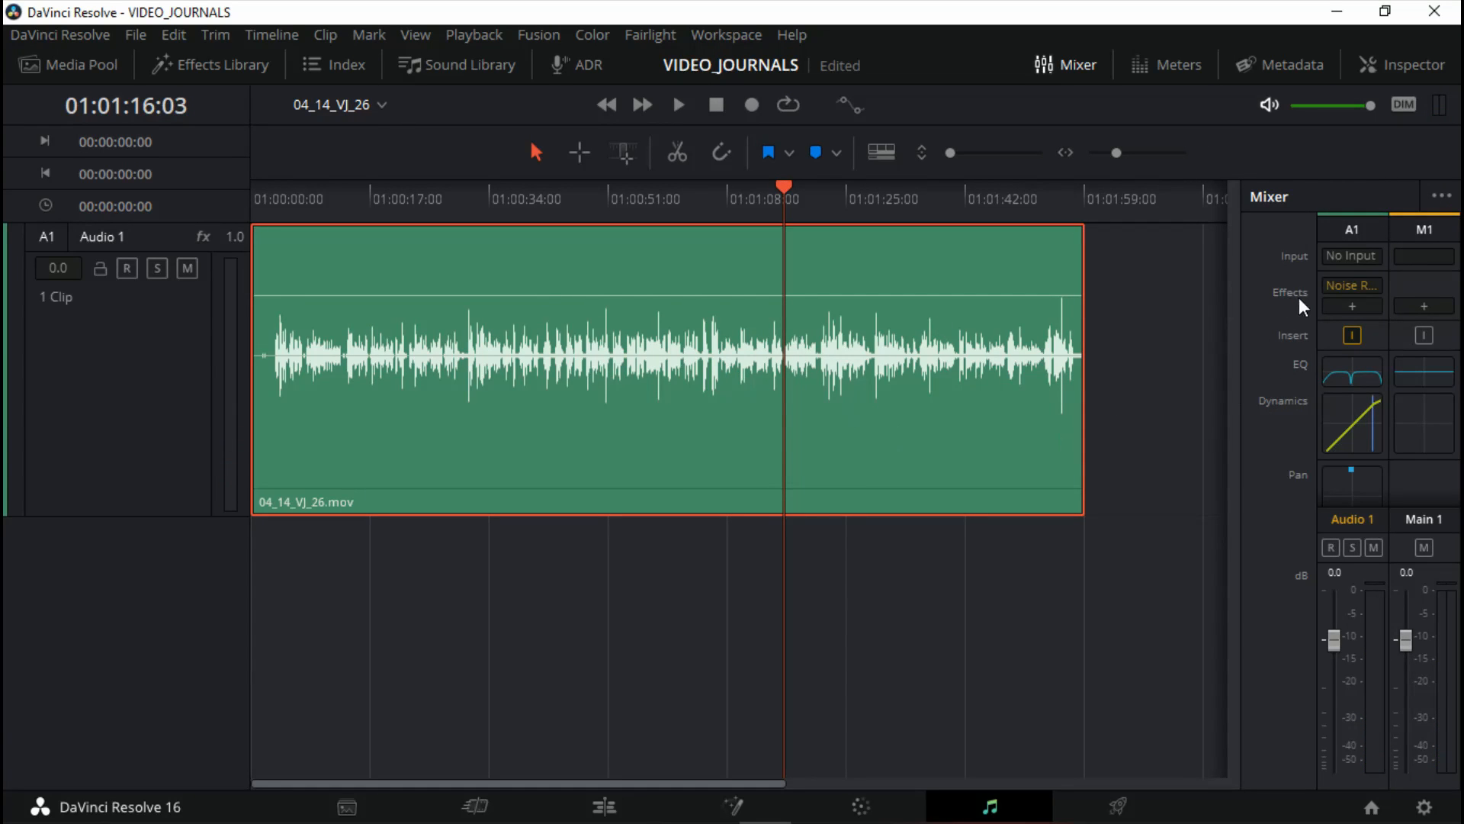
{"action": "mouse_move", "coordinate": [1353, 292]}
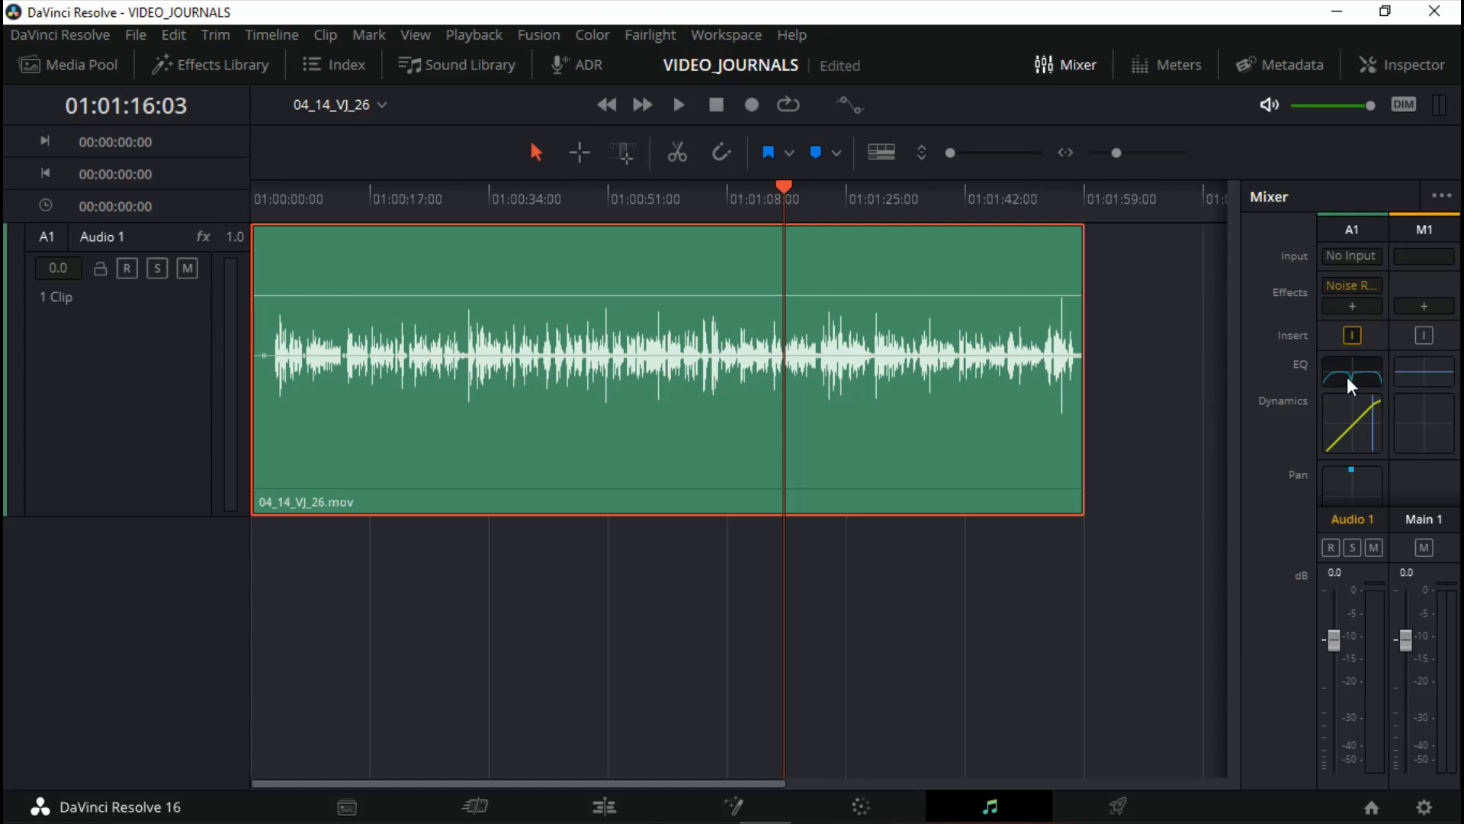